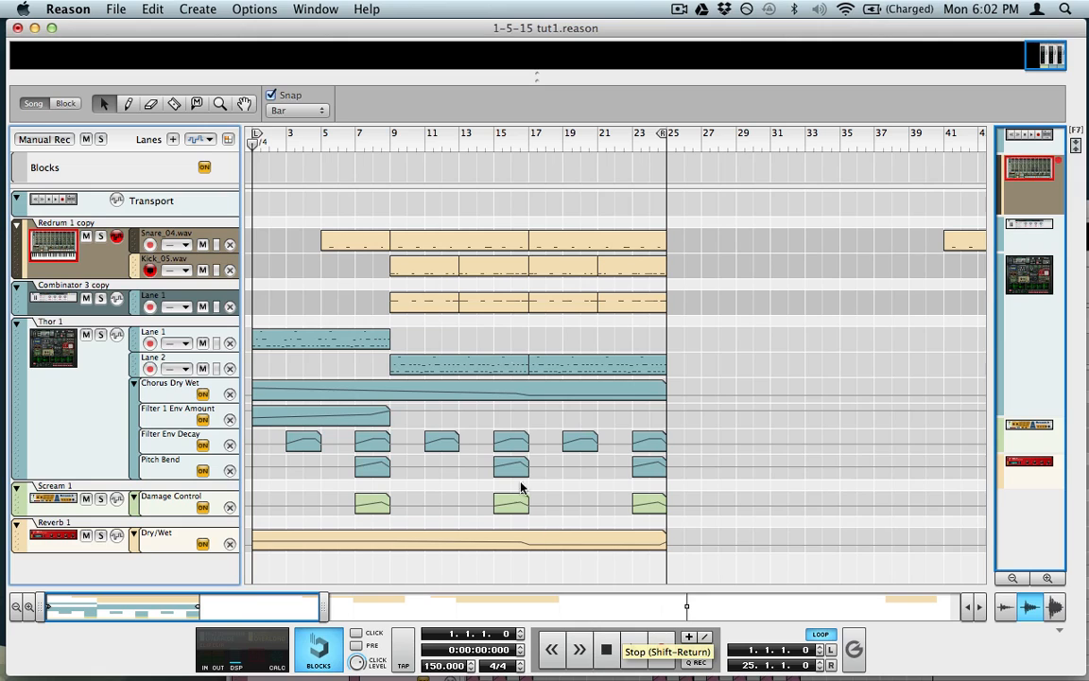
Step: Play the example song and mute the Redrum 1 copy and Combinator 3 copy tracks
key("space")
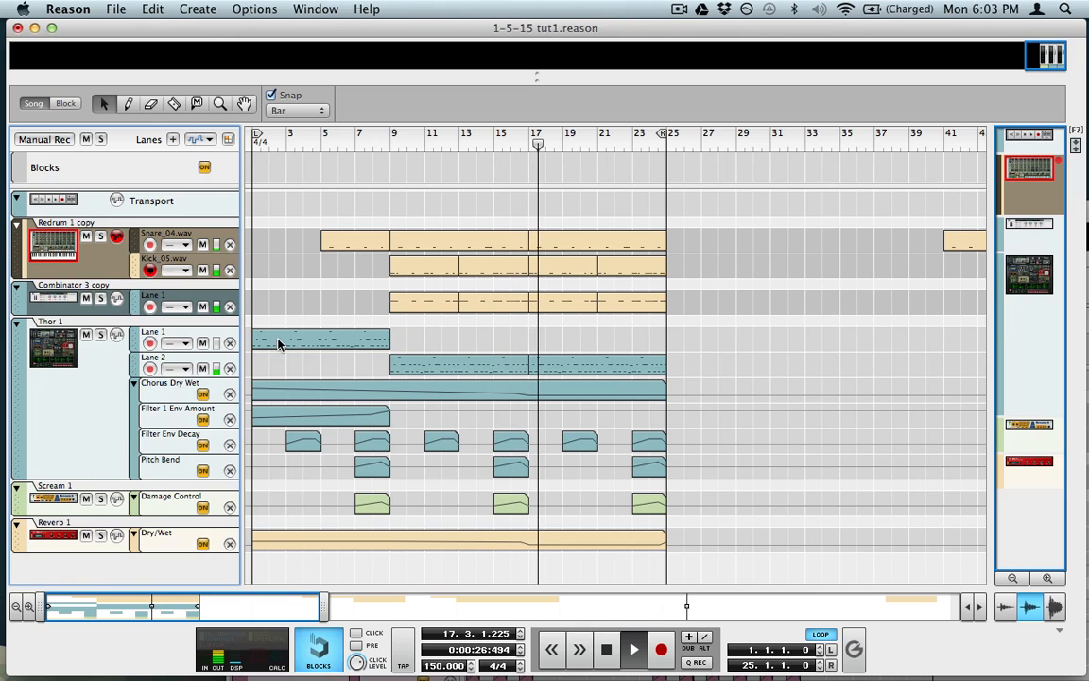
left_click(85, 237)
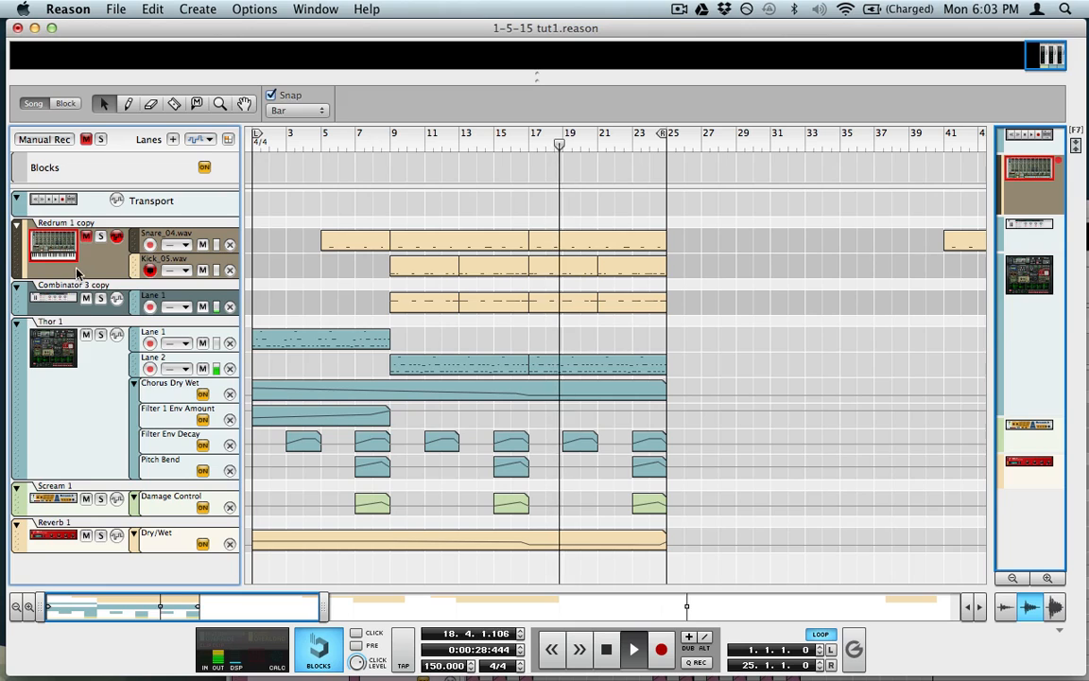
left_click(86, 299)
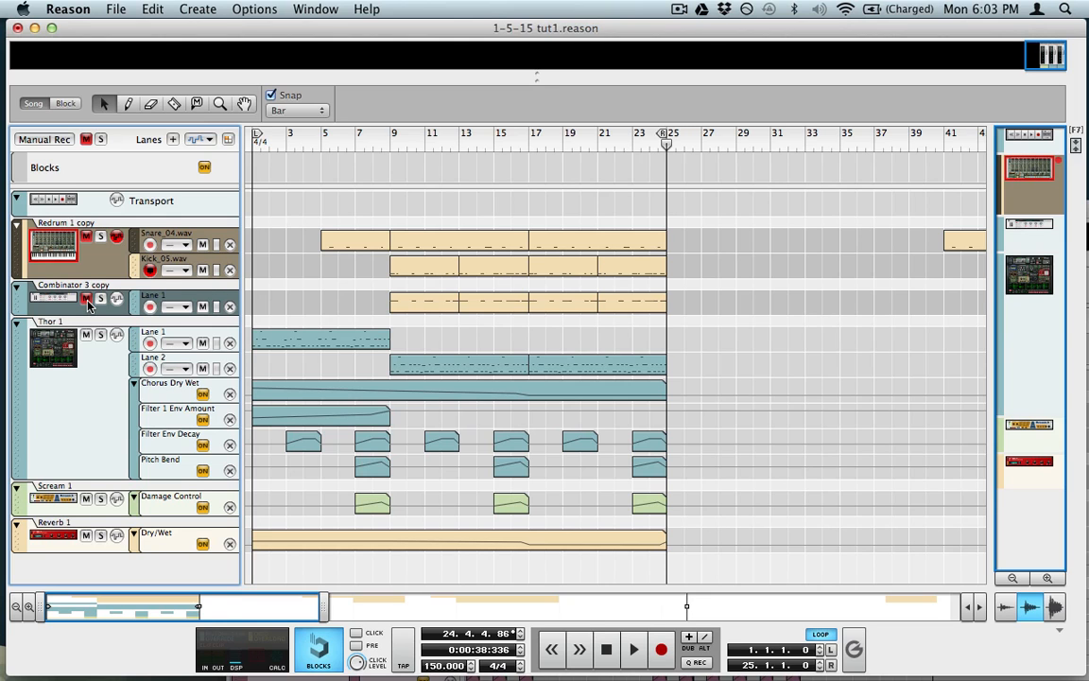
Step: Start a new song and insert a Thor Polysonic Synthesizer beneath the selected Redrum
key("super+s")
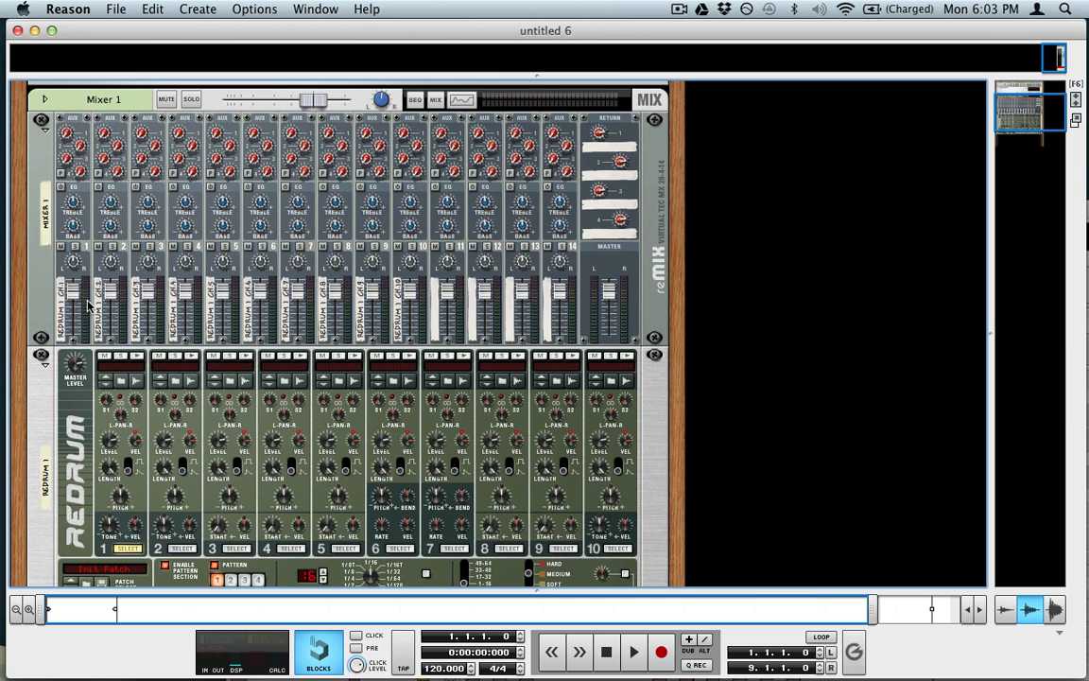
scroll(82, 397, "down", 5)
left_click(39, 342)
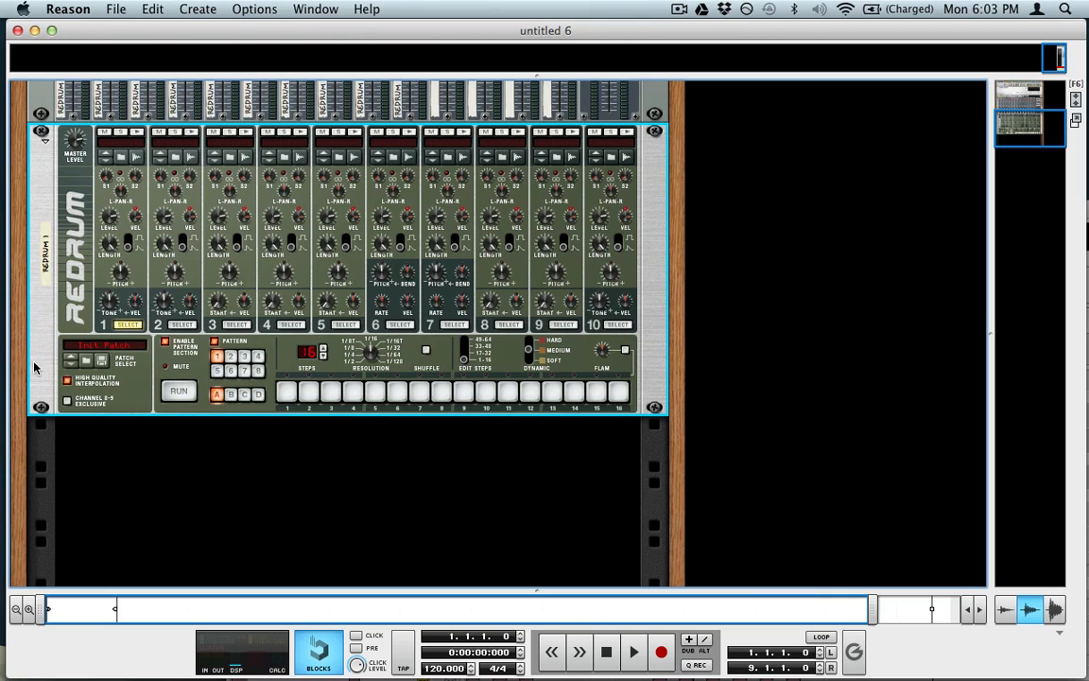
left_click(200, 9)
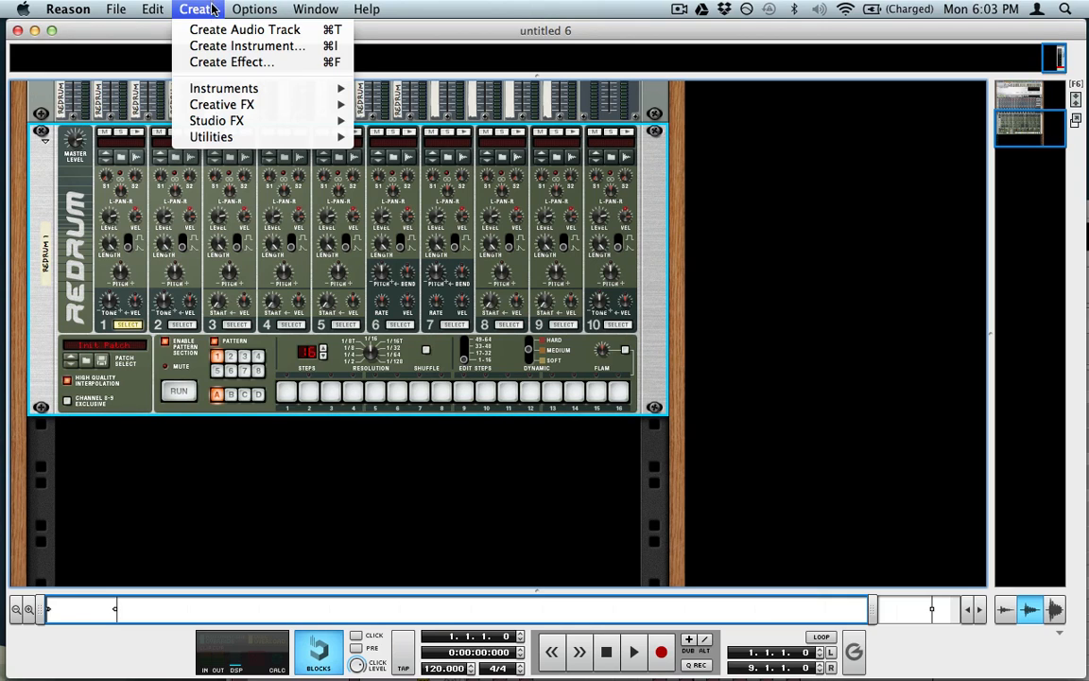
left_click(206, 7)
left_click(207, 6)
mouse_move(205, 88)
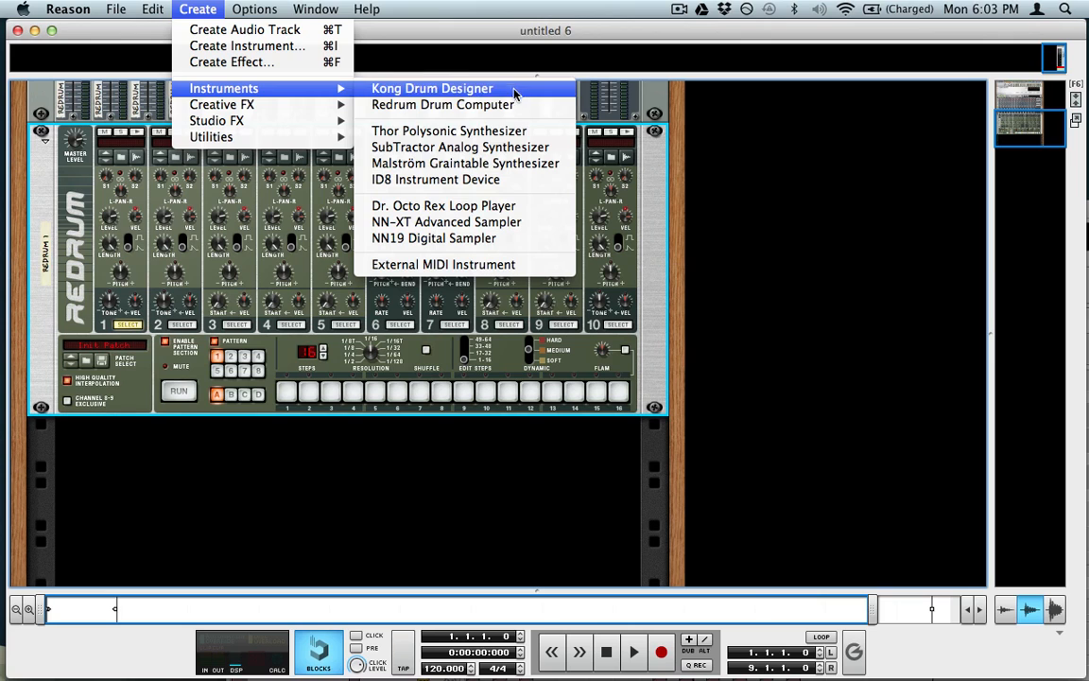
left_click(486, 134)
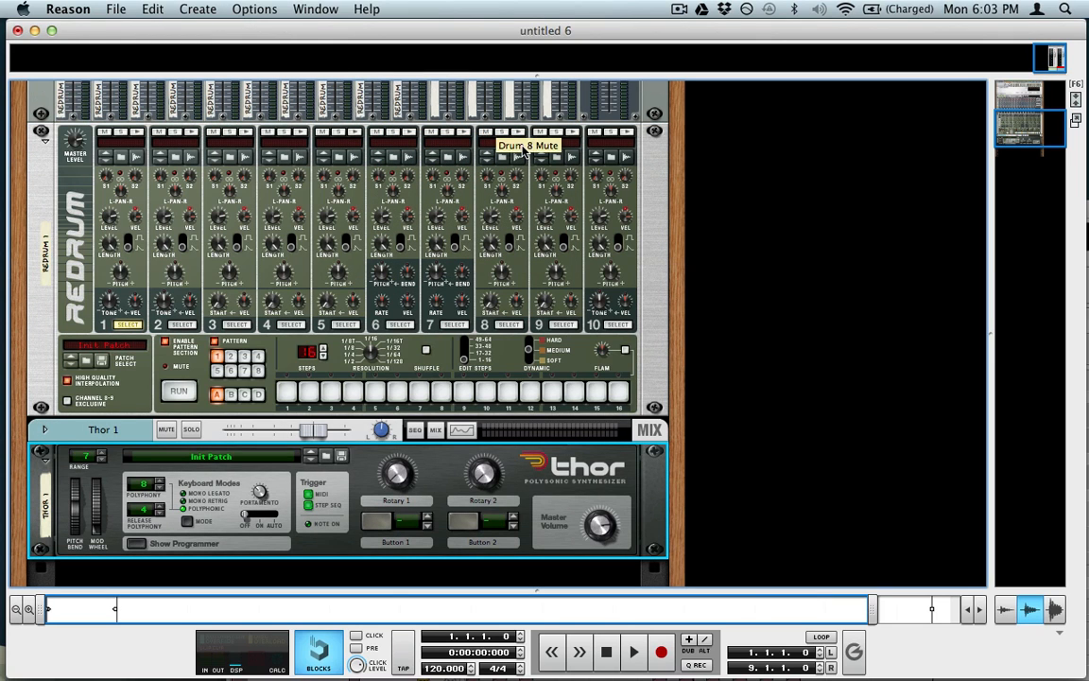
scroll(525, 322, "down", 3)
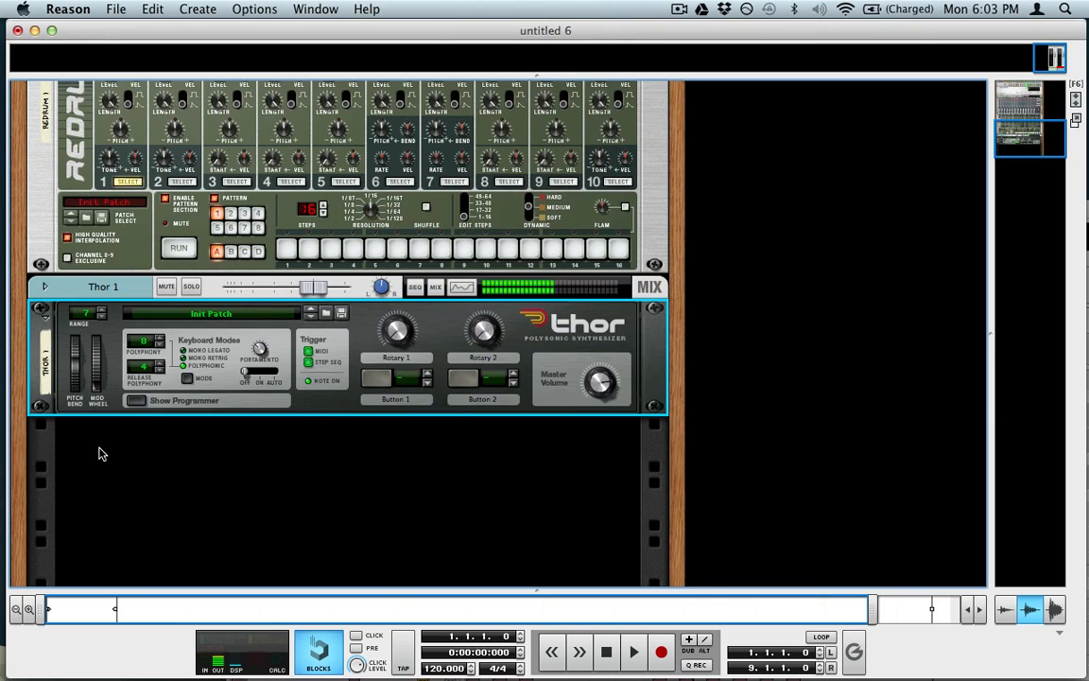
Step: Show Thor's programmer panel and reset the device to its default settings
left_click(137, 403)
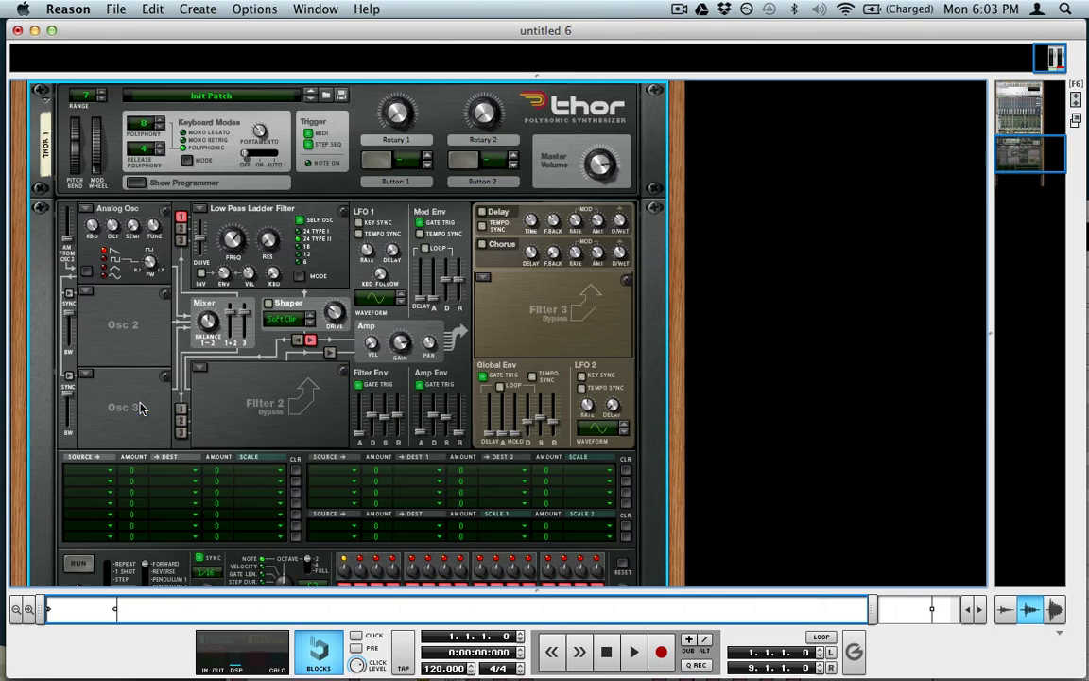
right_click(116, 193)
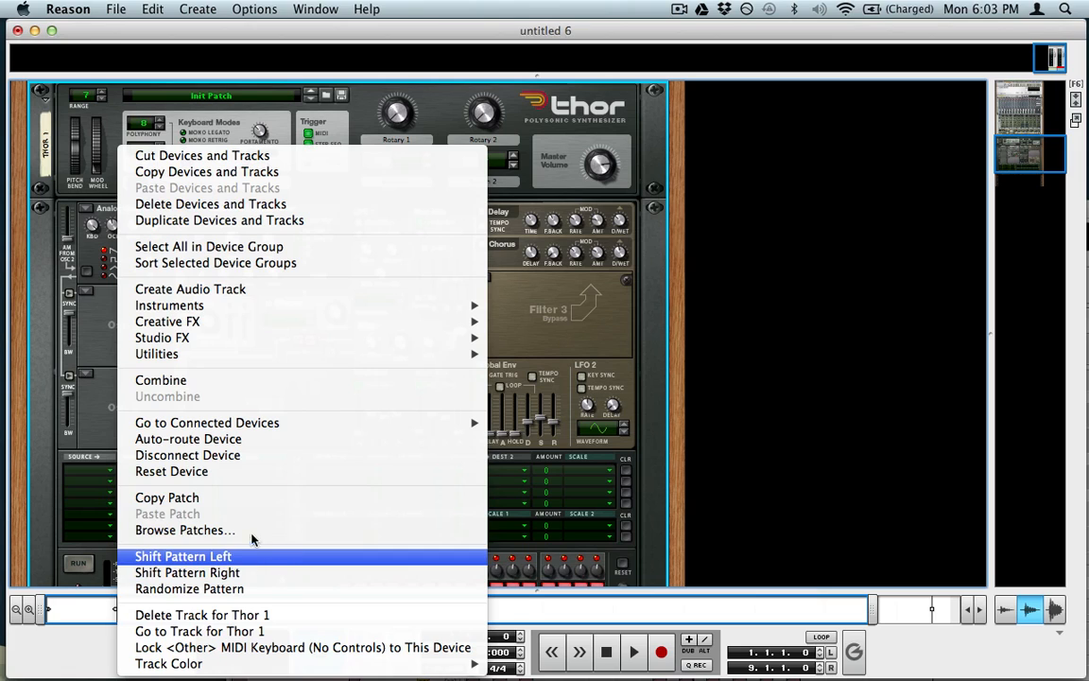
left_click(225, 483)
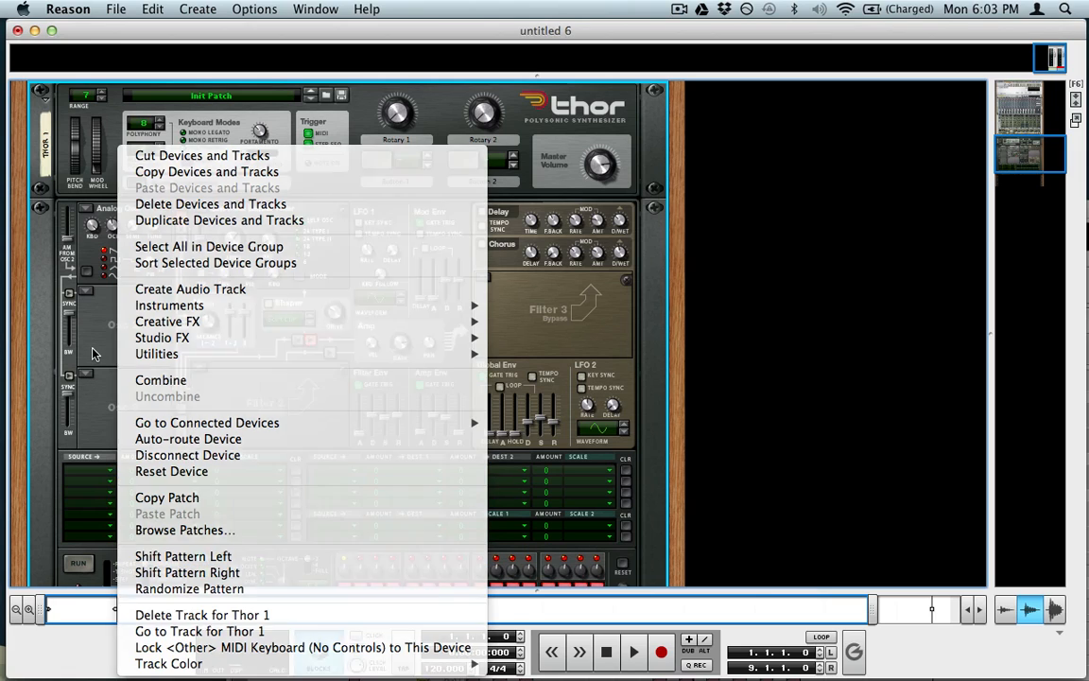
Step: Make Osc 1 and Osc 2 Wavetable oscillators and route Osc 2 into Filter 1
left_click(92, 213)
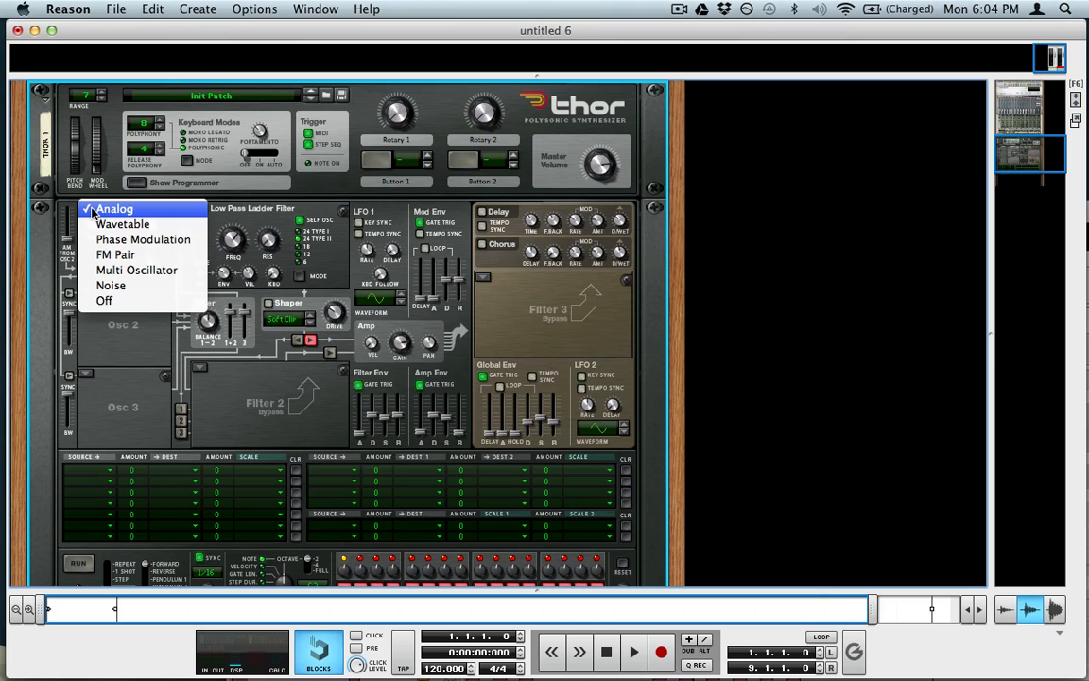
left_click(142, 225)
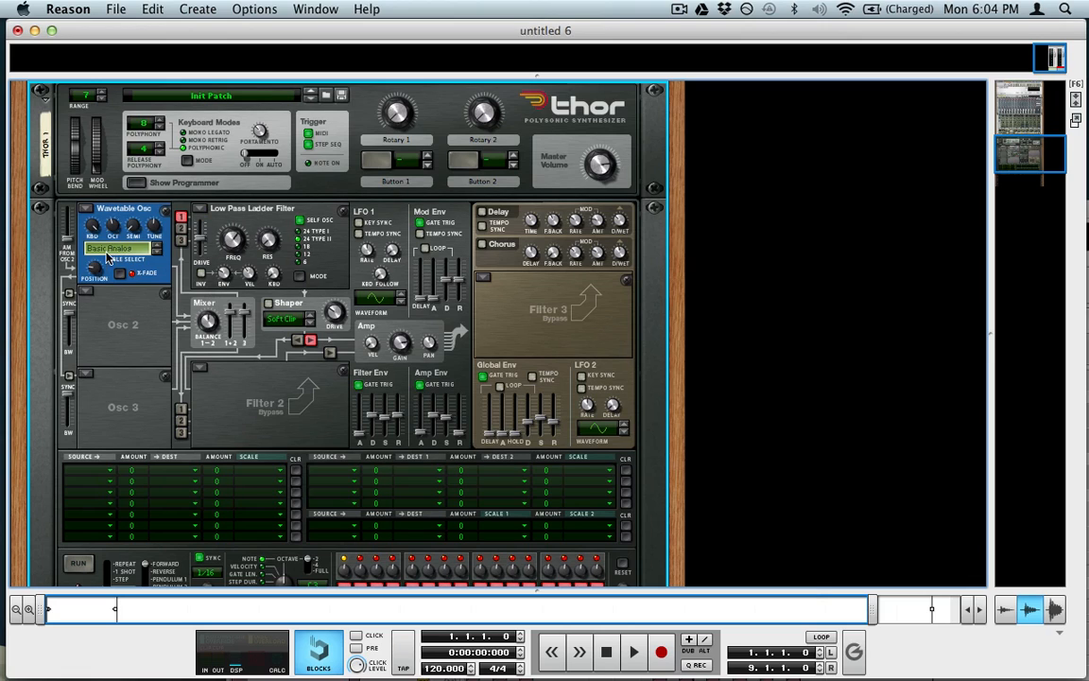
left_click(91, 289)
left_click(144, 214)
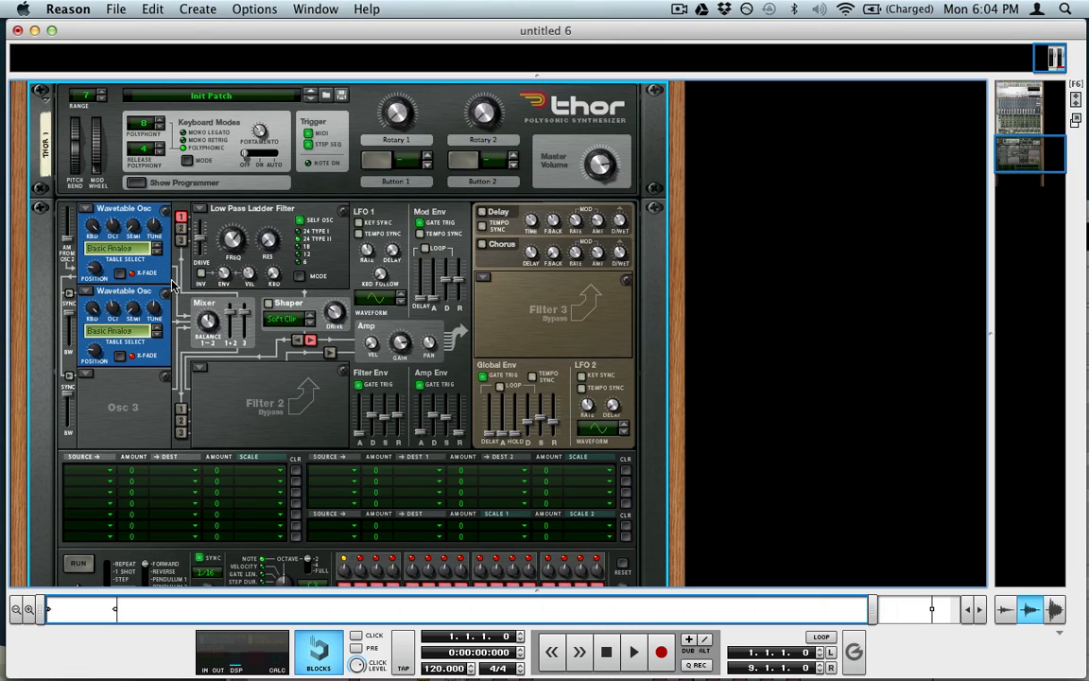
left_click(181, 227)
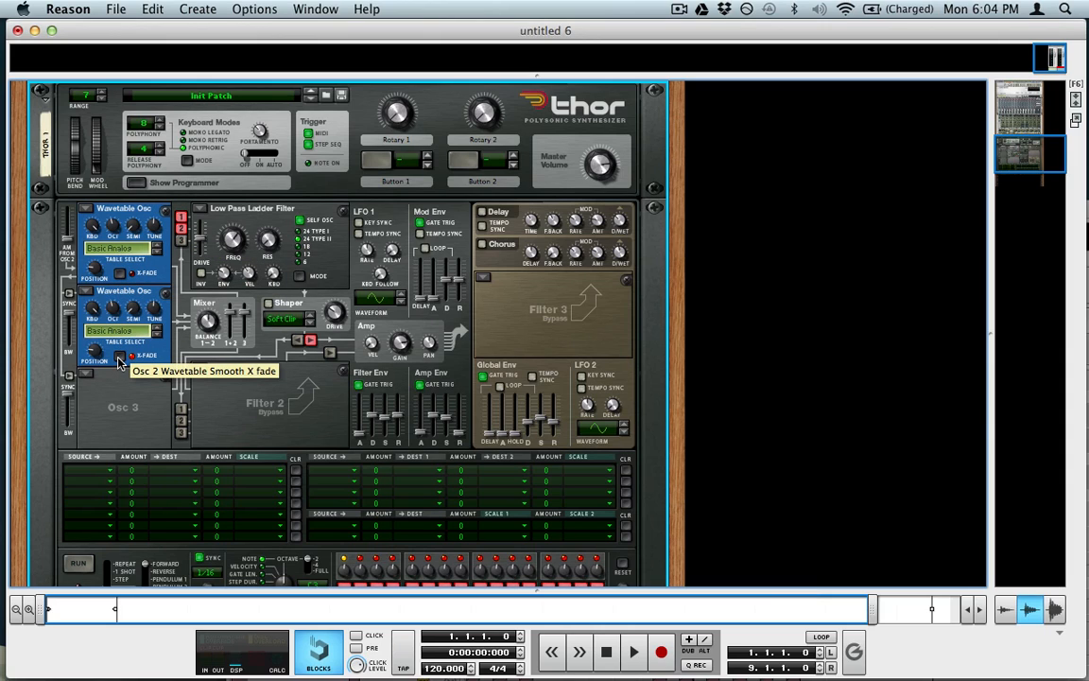
Step: Set Osc 2 position to 127, Osc 1 position to 90, and raise Osc 2 one octave
left_click_drag(102, 362, 107, 59)
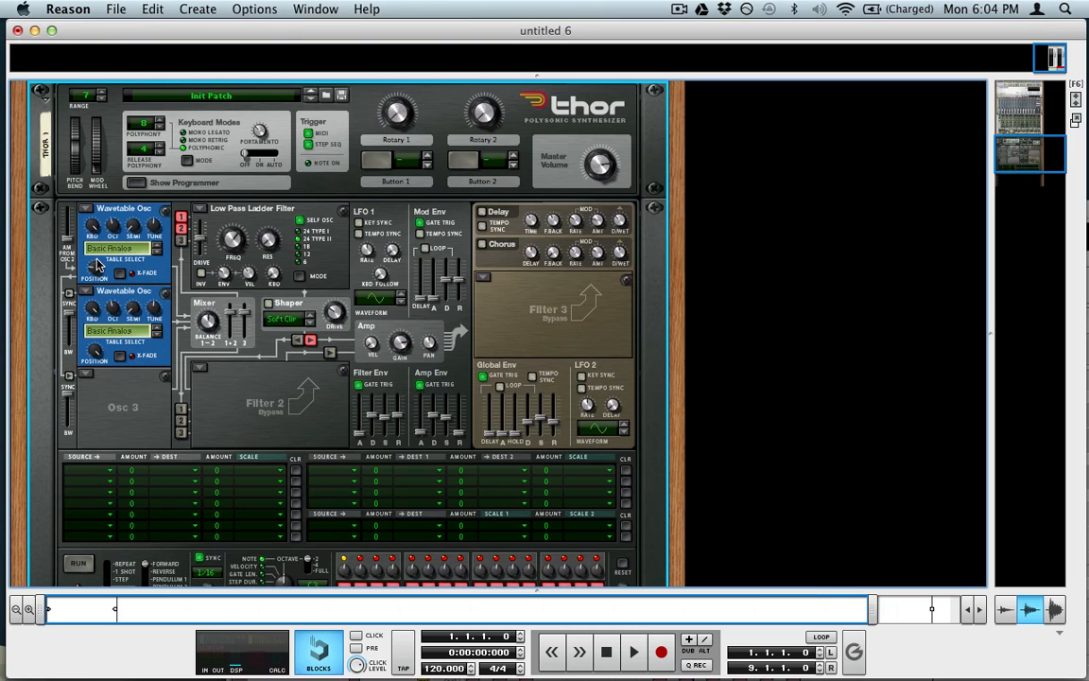
left_click_drag(98, 266, 104, 161)
left_click_drag(116, 307, 125, 287)
Step: Lower the ladder filter cutoff to about 302 Hz and turn its envelope amount to 127
scroll(110, 227, "down", 1)
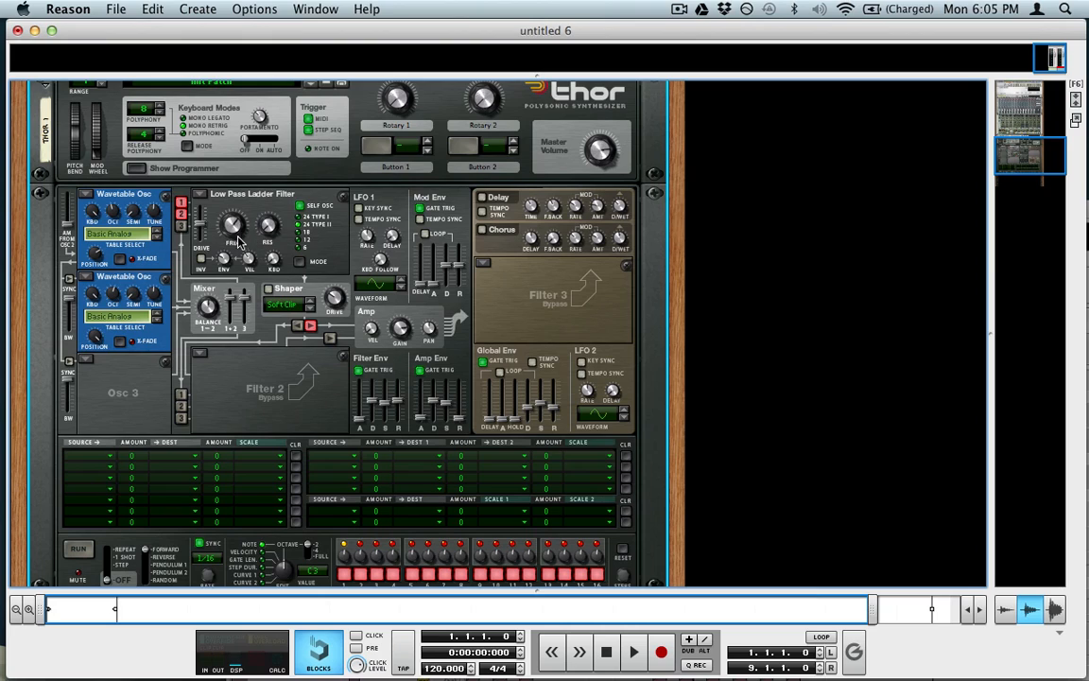
mouse_move(241, 238)
left_click_drag(236, 224, 274, 304)
left_click_drag(230, 265, 217, 90)
Step: Shape the filter envelope: sustain zero, shorter release, 884 ms decay, 9 ms attack
left_click_drag(386, 402, 389, 514)
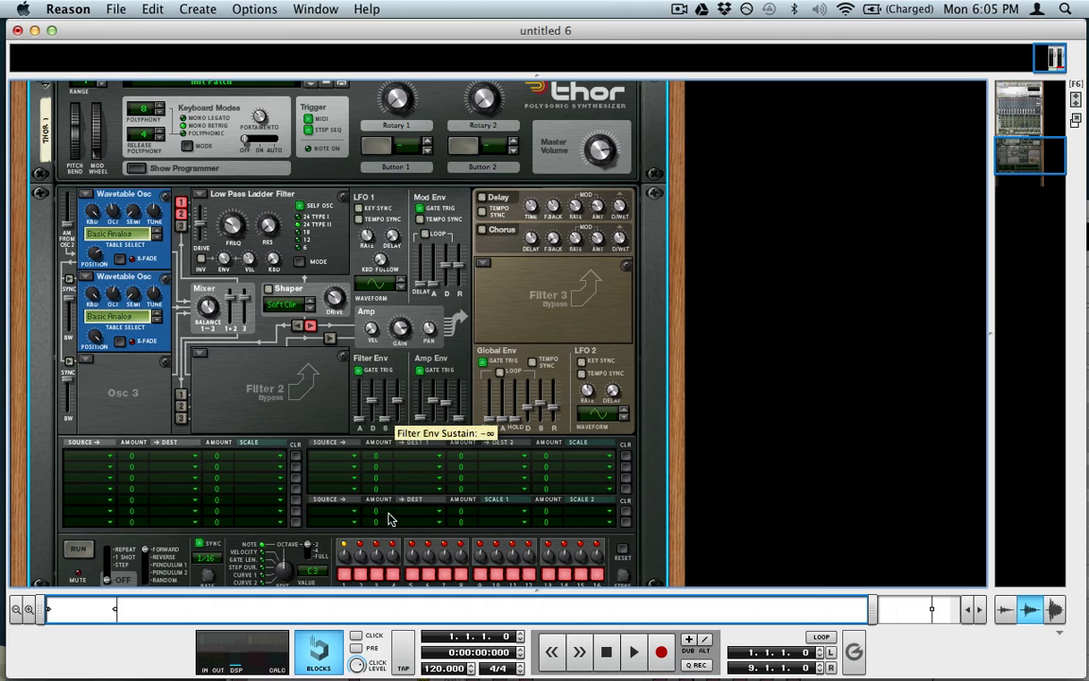
left_click_drag(398, 402, 402, 501)
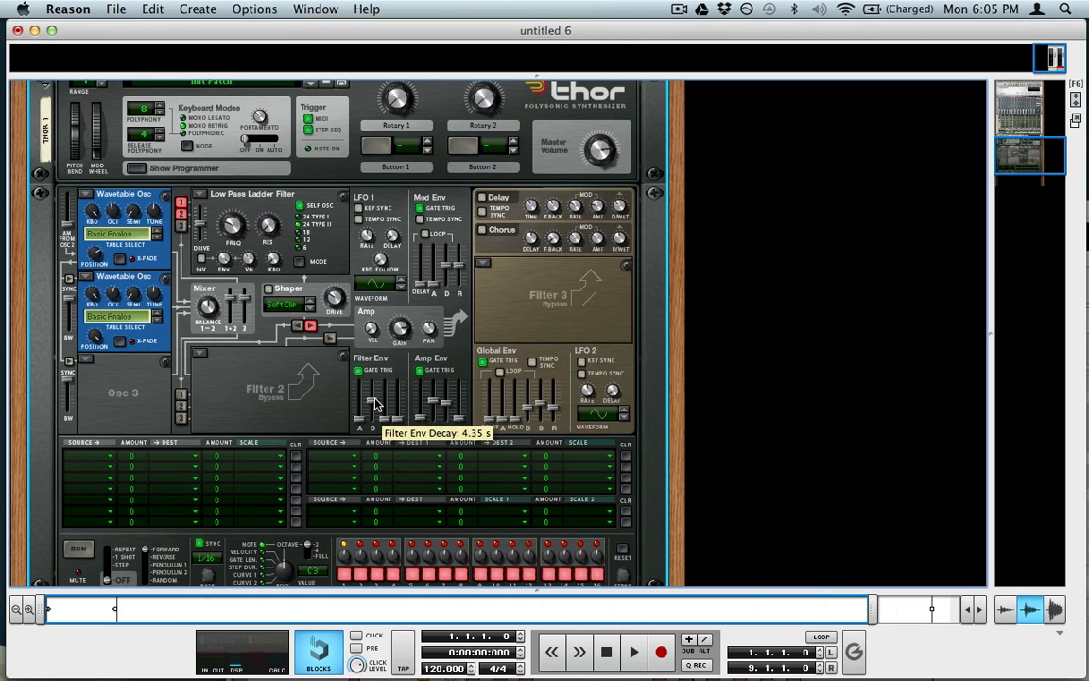
left_click_drag(375, 403, 376, 414)
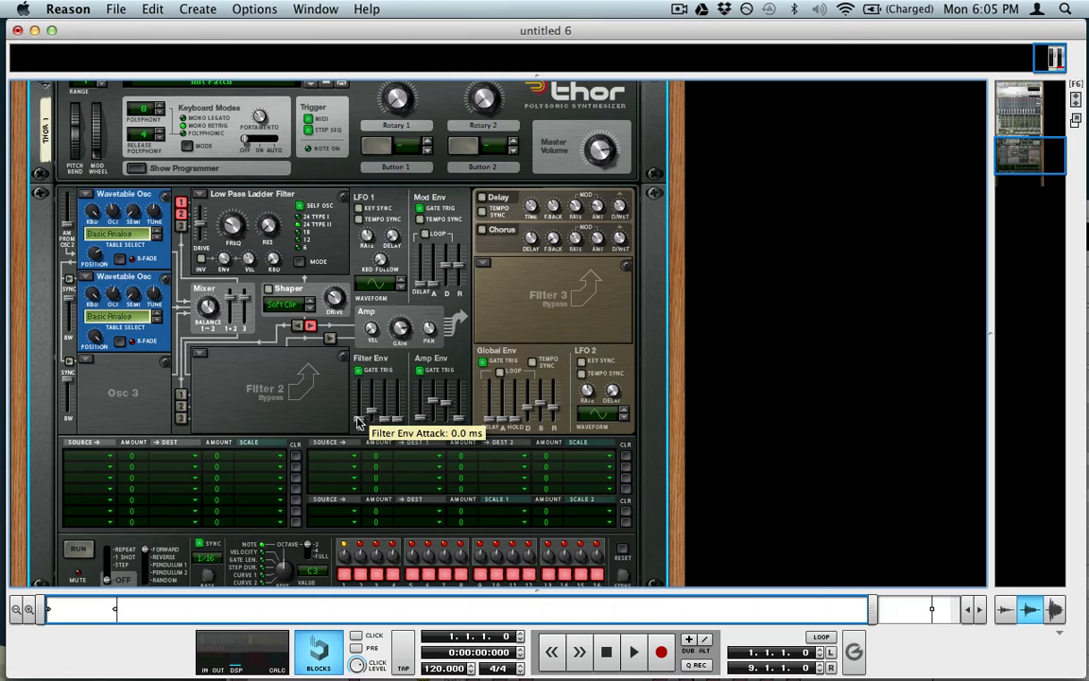
left_click_drag(358, 423, 365, 418)
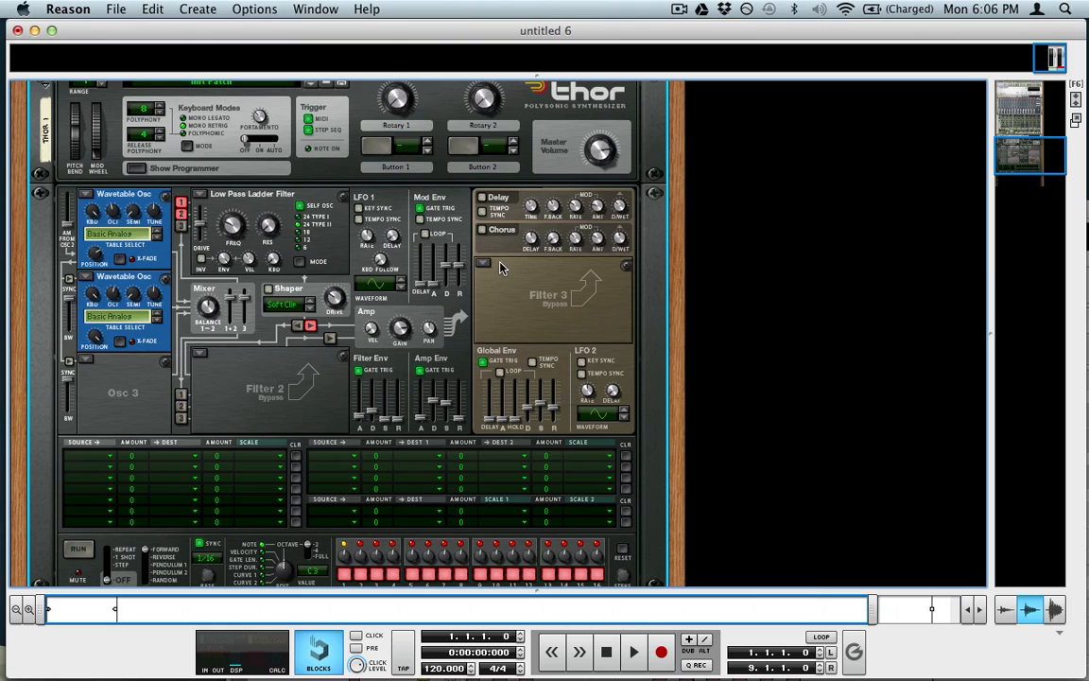
Step: Turn on Thor's chorus at about 77 dry/wet and set the pitch bend range to 2
left_click(482, 230)
left_click_drag(621, 239, 665, 362)
scroll(523, 344, "up", 1)
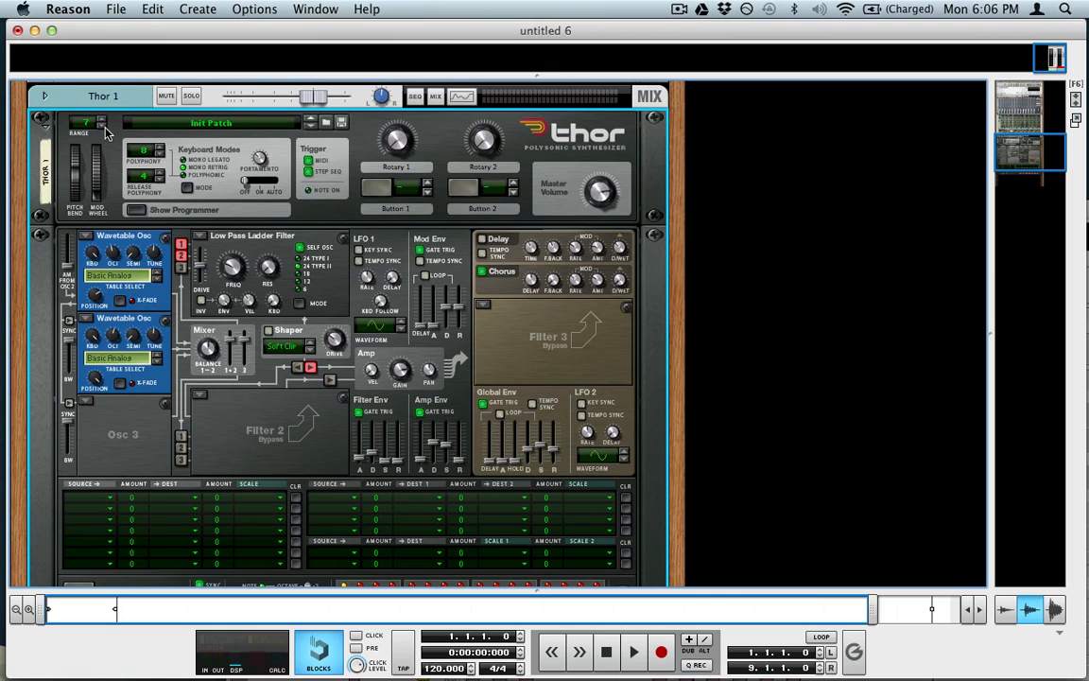
left_click(98, 124)
left_click(97, 124)
left_click_drag(74, 170, 51, 159)
scroll(213, 381, "down", 5)
scroll(240, 433, "up", 4)
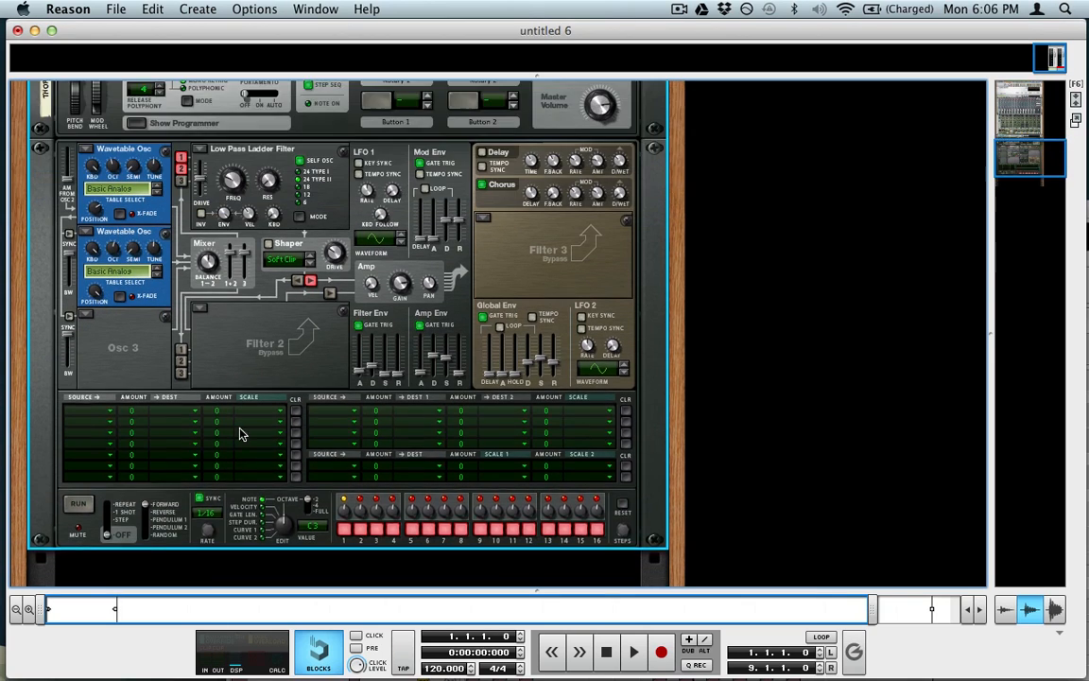
scroll(247, 378, "down", 1)
Step: Add a Scream 4 Distortion unit after Thor in the rack
left_click(197, 9)
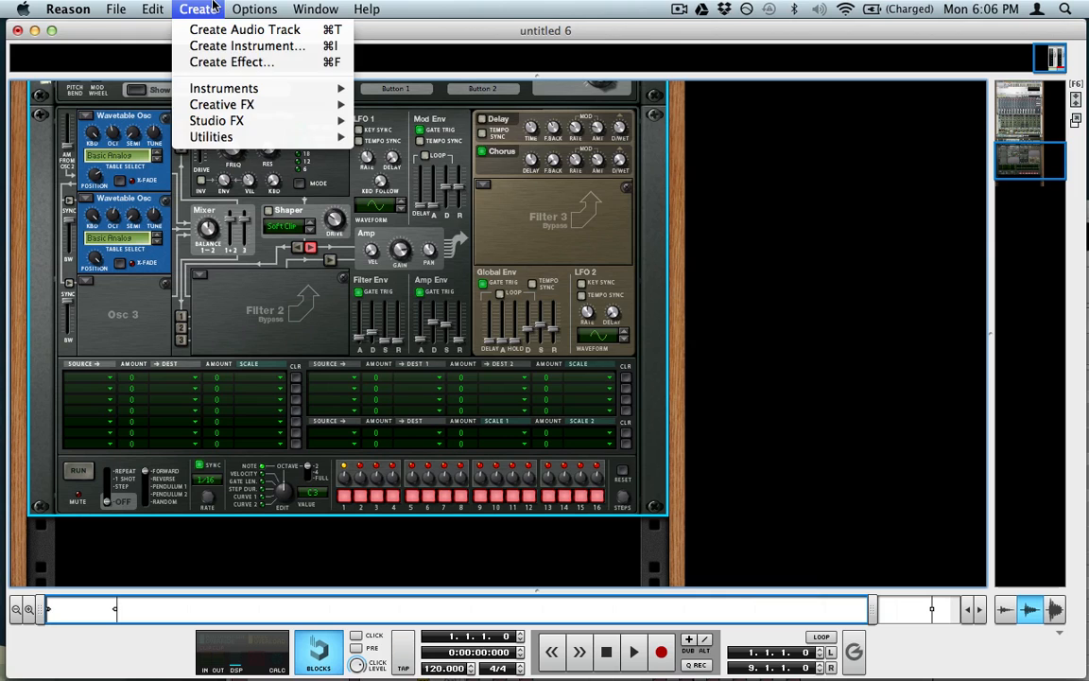
mouse_move(274, 120)
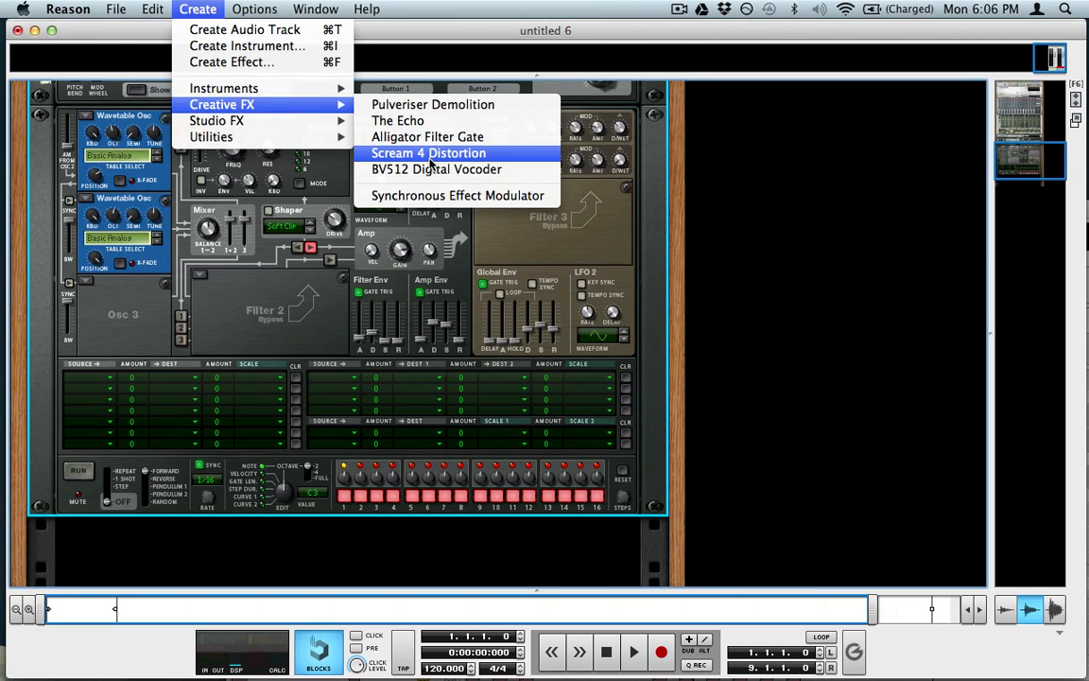
left_click(430, 158)
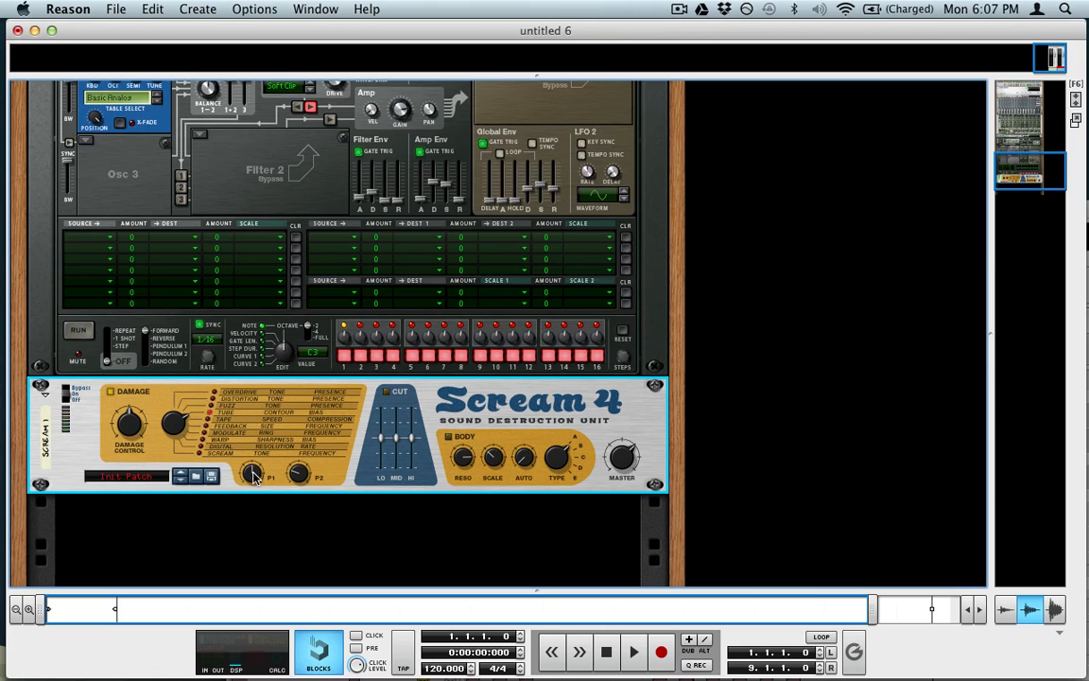
Step: Set Scream 4's P1 and P2 to 127 and Damage Control to 41
left_click_drag(255, 471, 310, 217)
left_click_drag(303, 471, 341, 252)
left_click_drag(129, 422, 140, 453)
mouse_move(129, 433)
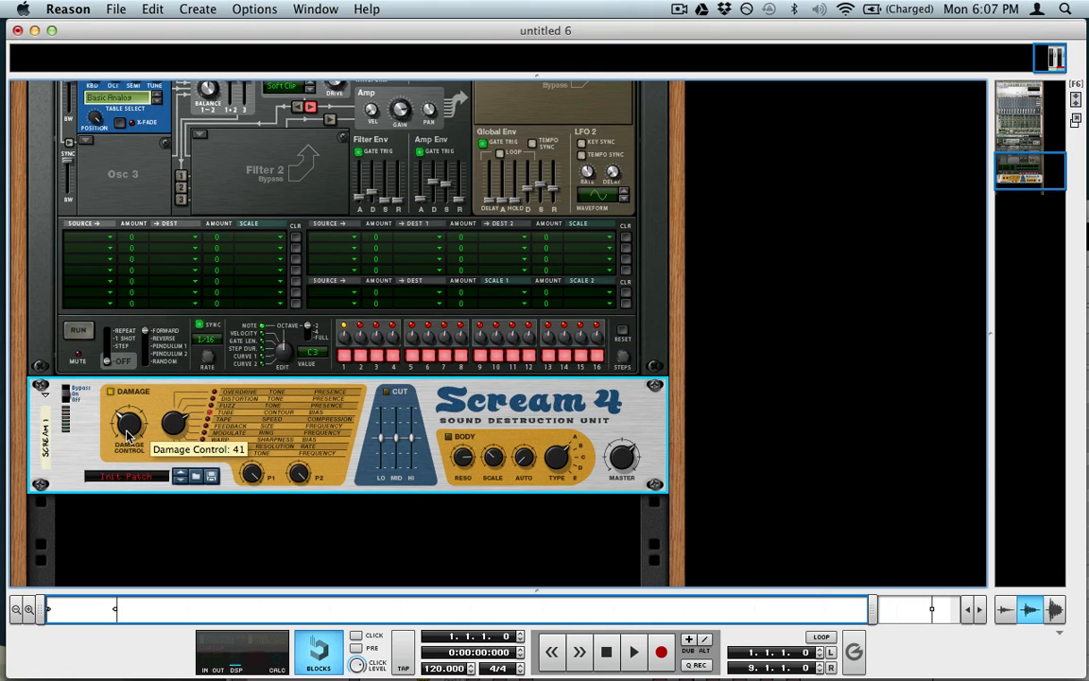
scroll(128, 433, "up", 1)
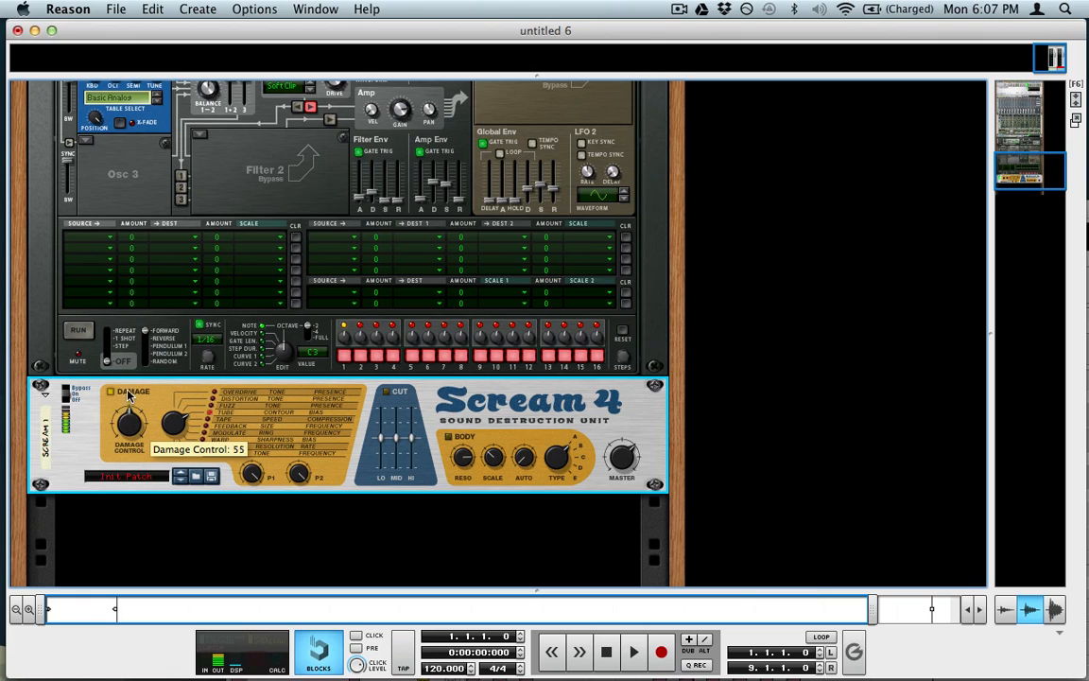
left_click_drag(128, 395, 151, 435)
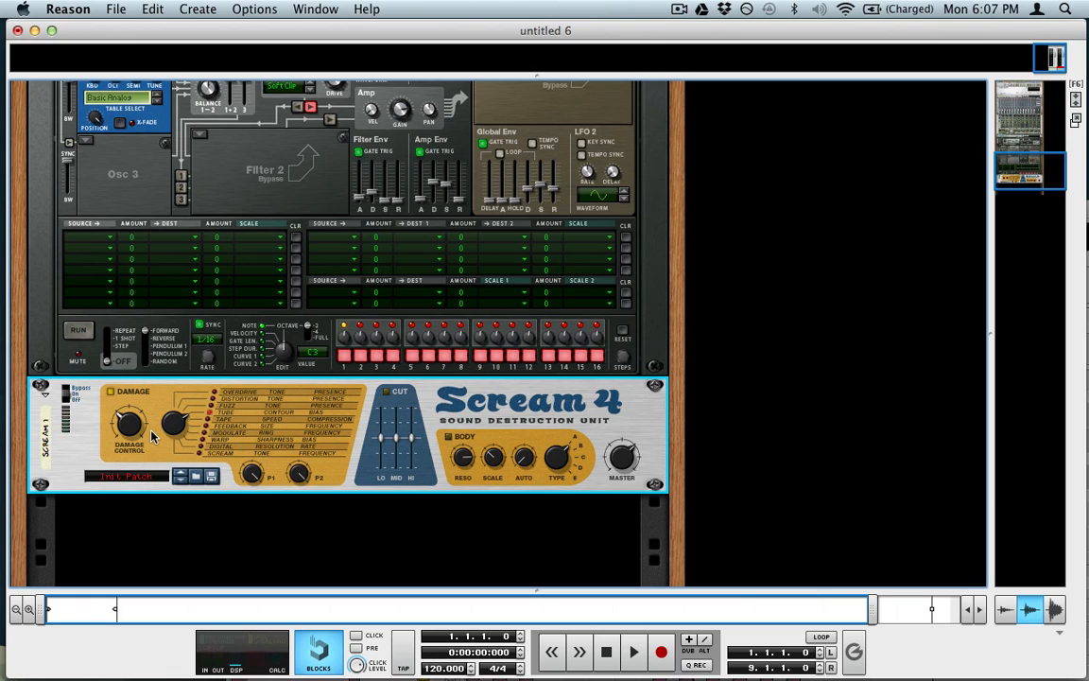
scroll(135, 387, "up", 3)
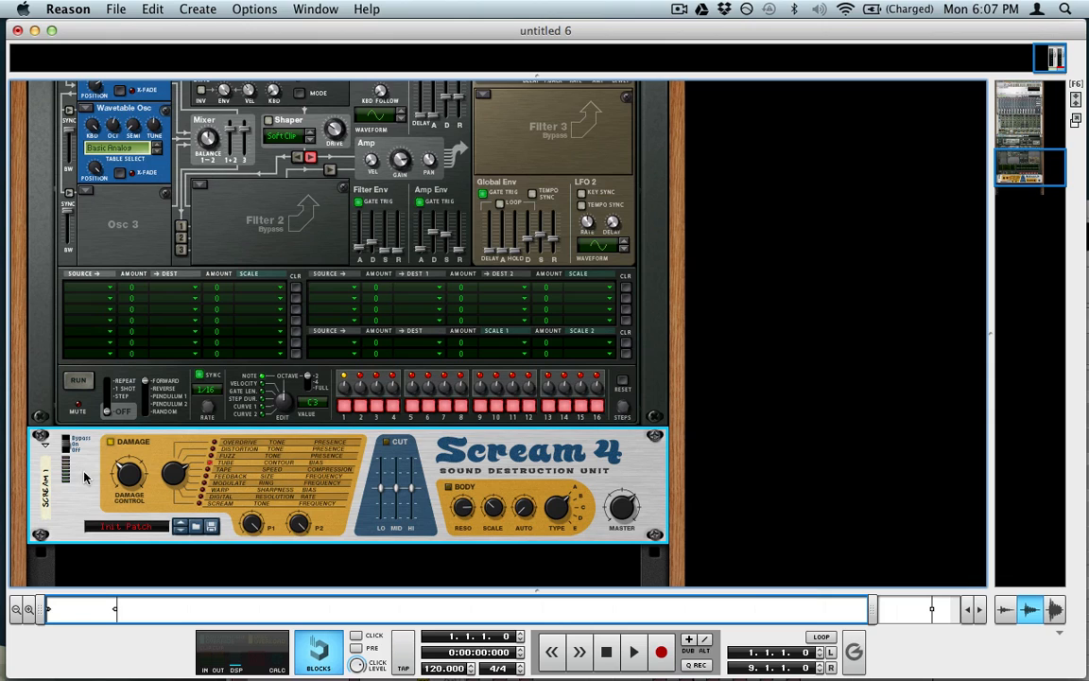
Step: Add an RV-7 Digital Reverb below the Scream 4
left_click(266, 8)
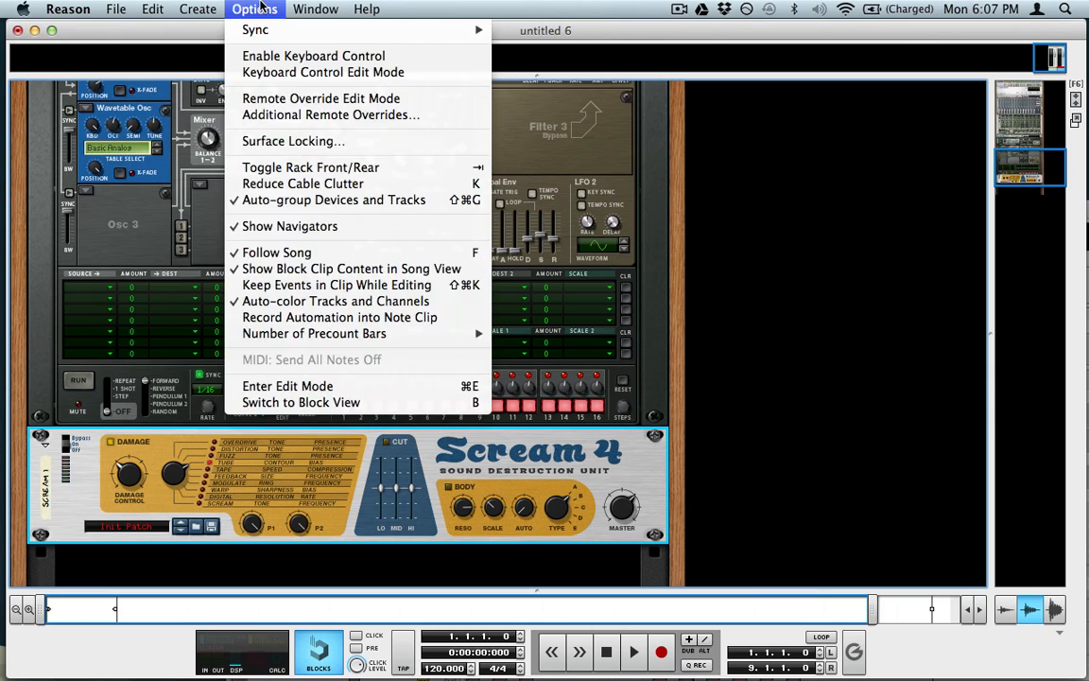
left_click(216, 7)
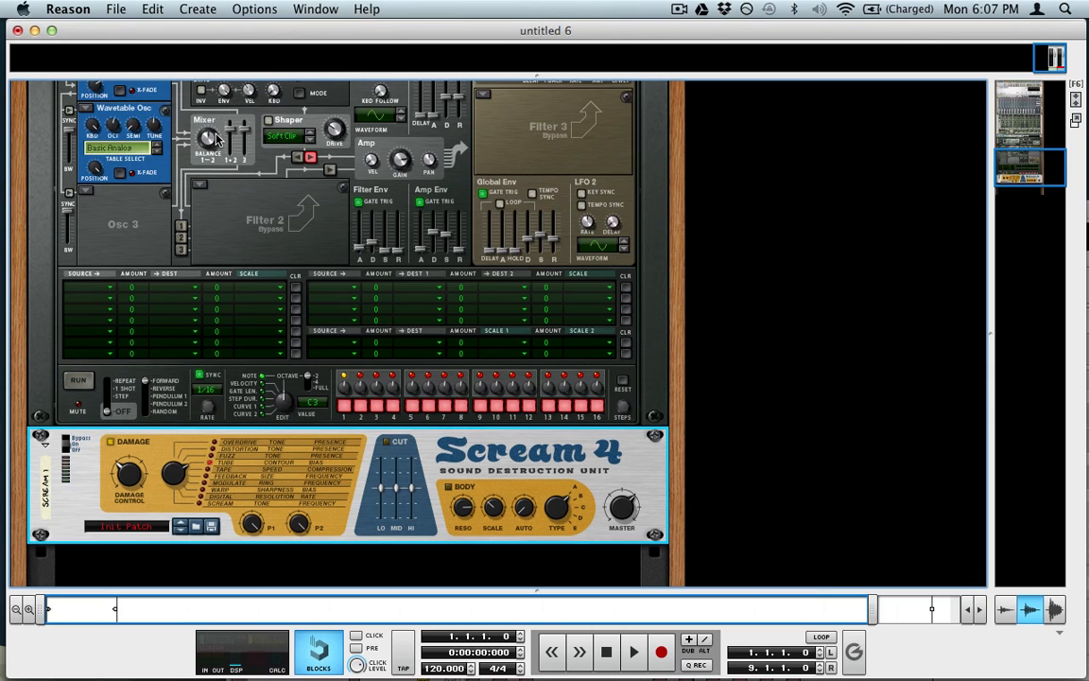
scroll(215, 140, "down", 7)
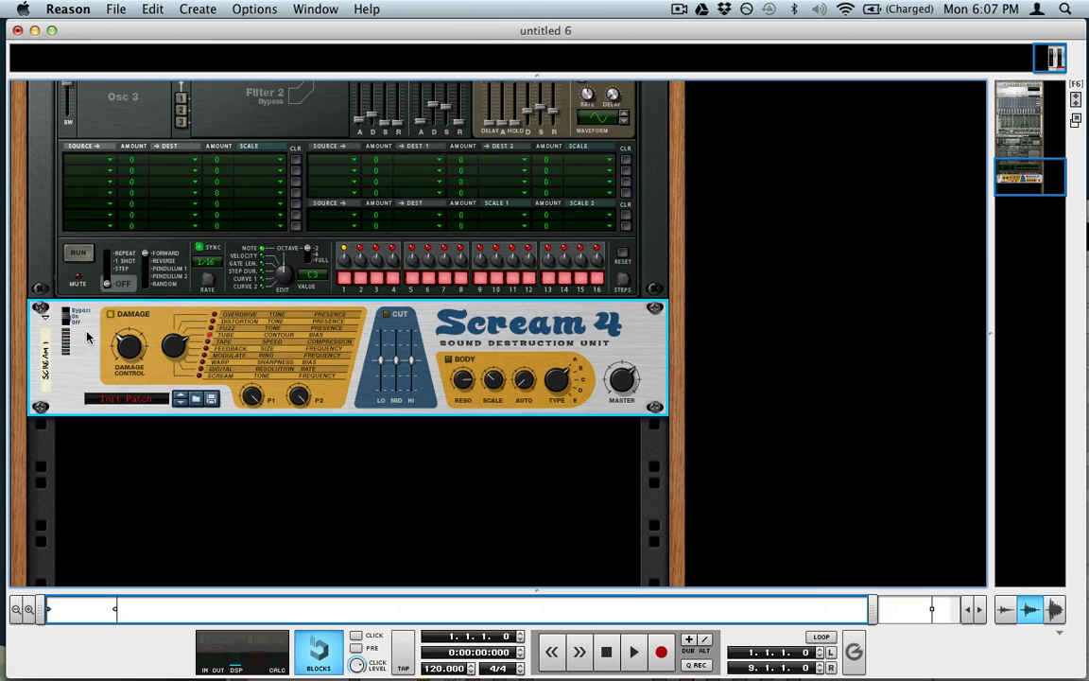
left_click(197, 8)
mouse_move(212, 123)
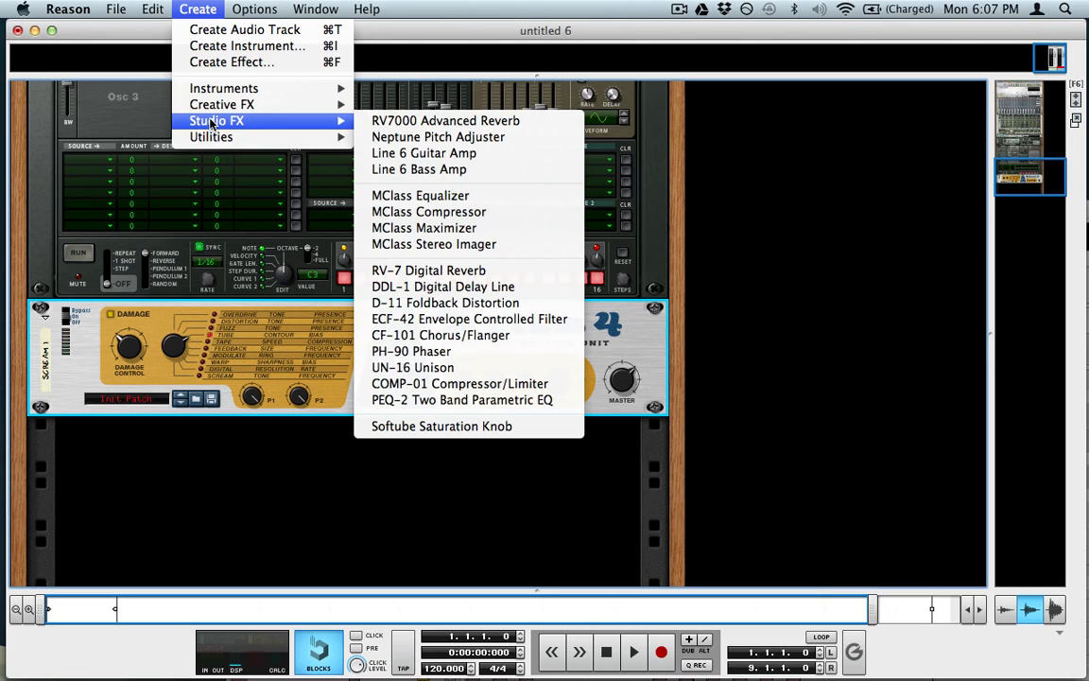
left_click(487, 273)
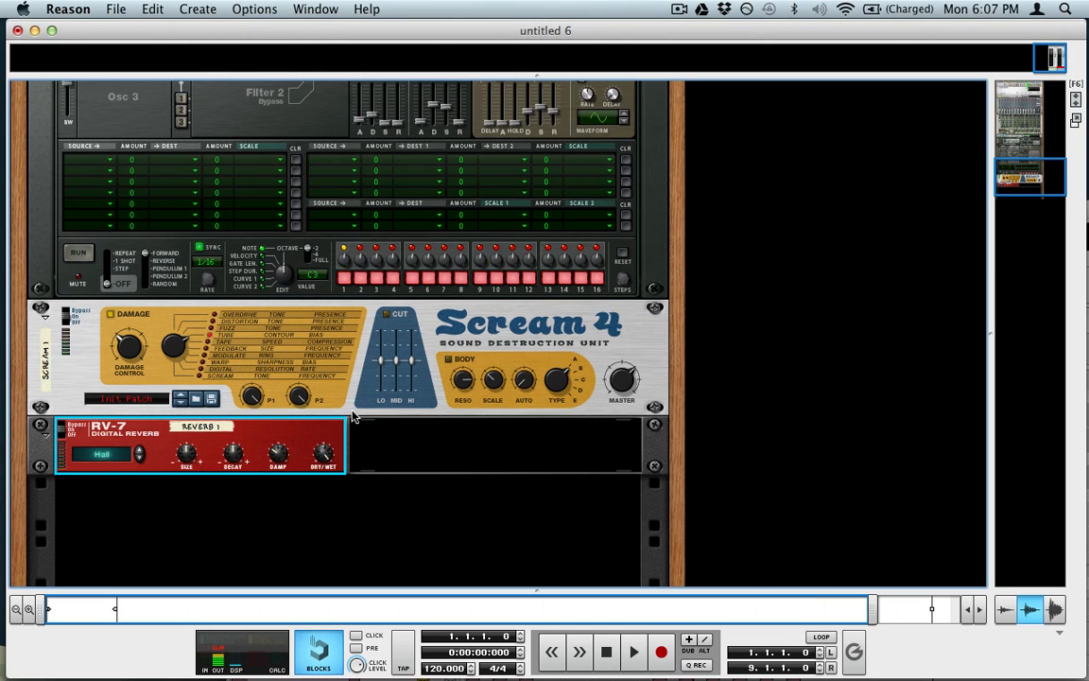
Step: Set the reverb's size to -39, decay to -17 and dry/wet to 100
left_click_drag(325, 457, 355, 625)
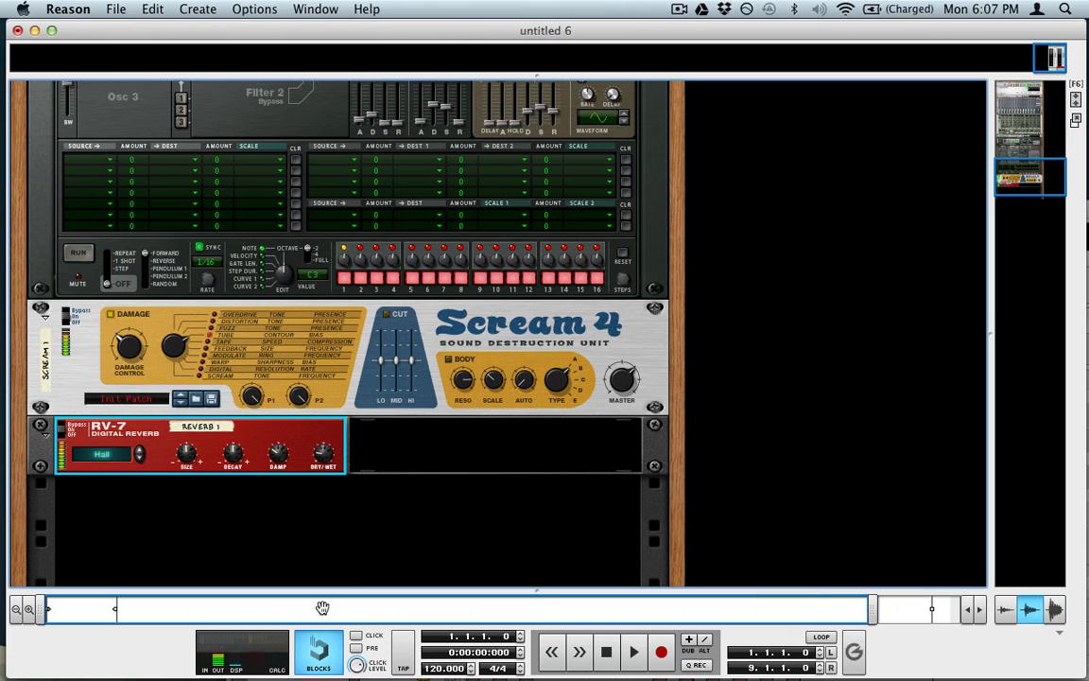
left_click_drag(186, 449, 211, 519)
left_click_drag(233, 455, 243, 491)
mouse_move(324, 456)
left_mouse_down()
mouse_move(300, 388)
mouse_move(298, 351)
mouse_move(316, 324)
mouse_move(281, 392)
mouse_move(310, 458)
left_mouse_up()
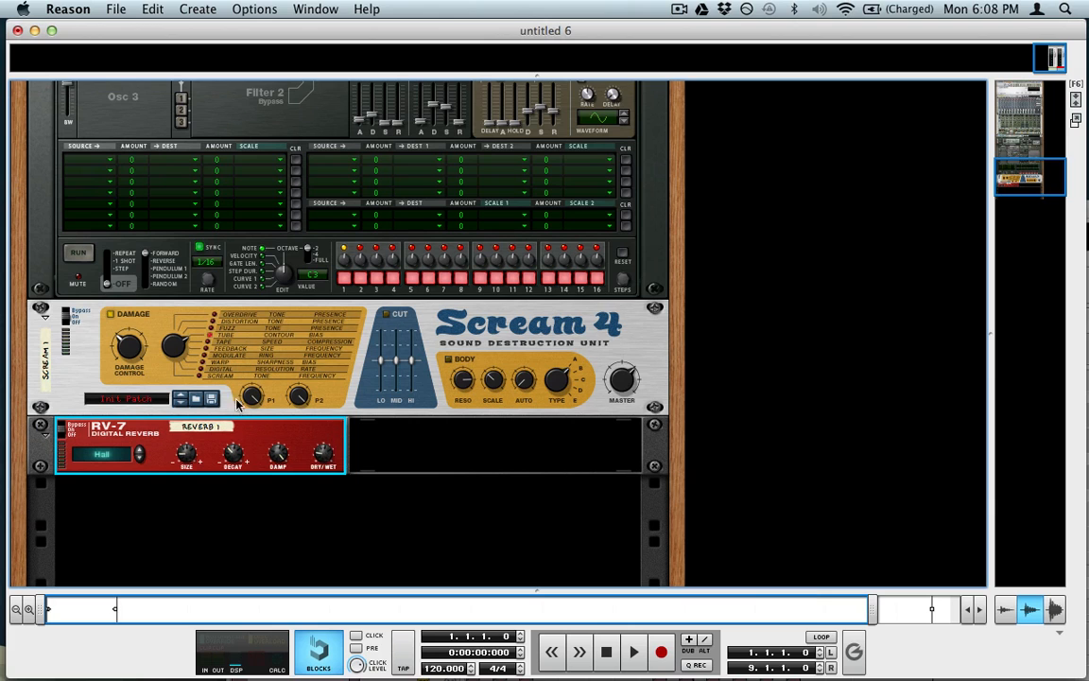
Step: Add an MClass Maximizer below the reverb and enable its 4 ms Look Ahead
left_click(198, 9)
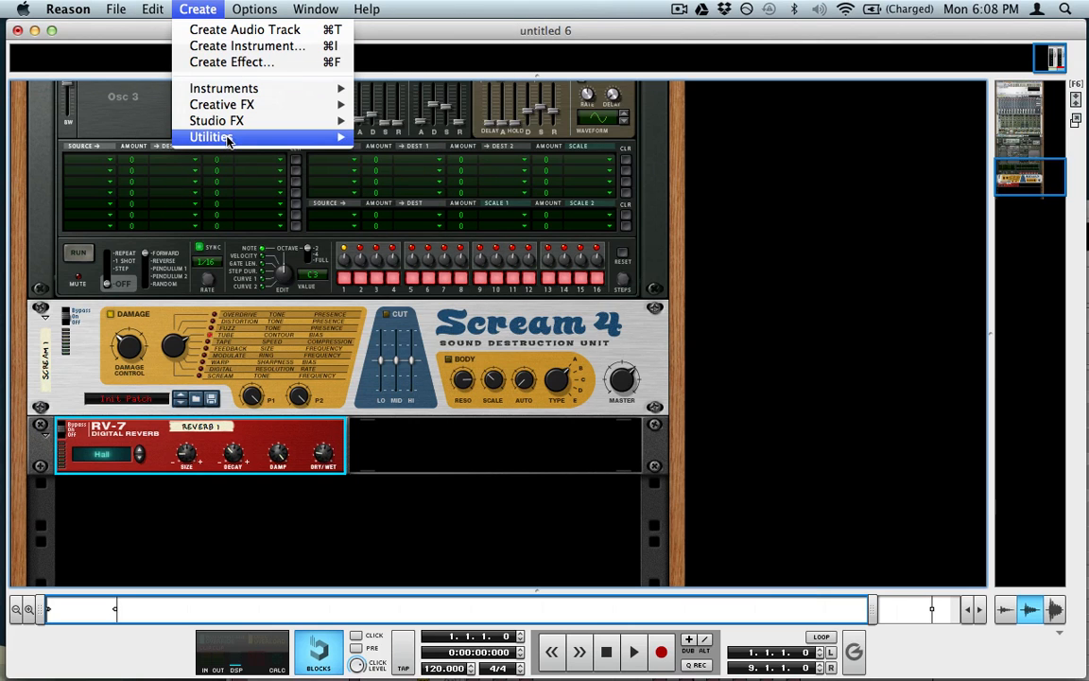
mouse_move(283, 120)
left_click(555, 237)
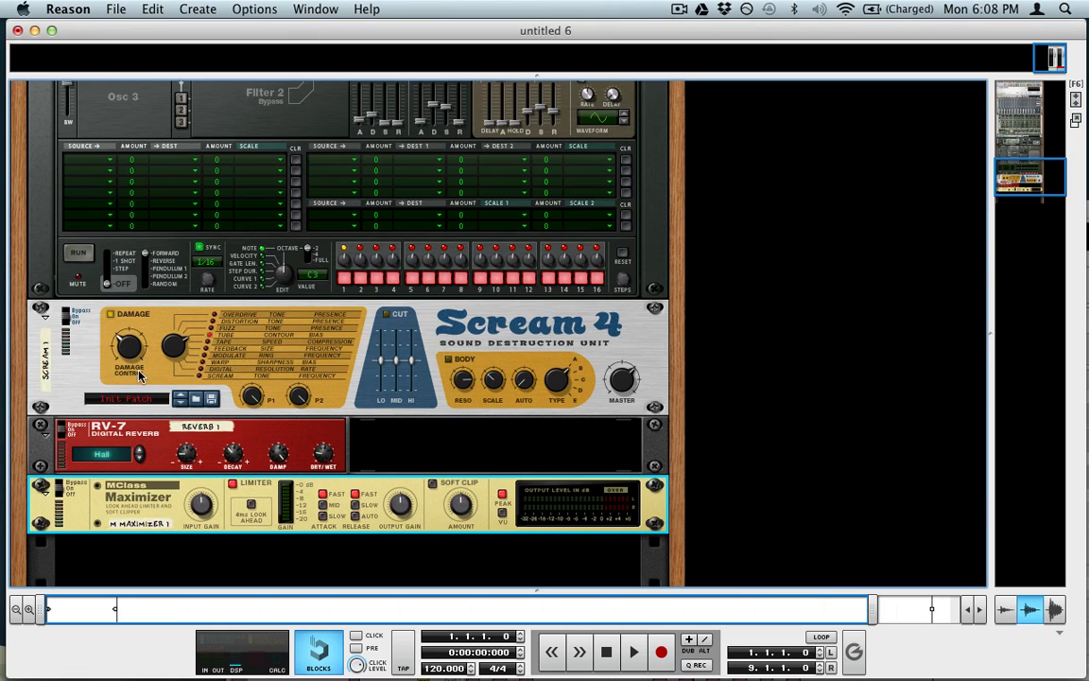
left_click(253, 506)
Step: Sweep Scream 4's Damage Control up to 127, then settle it at about 57
left_click_drag(132, 345, 109, 297)
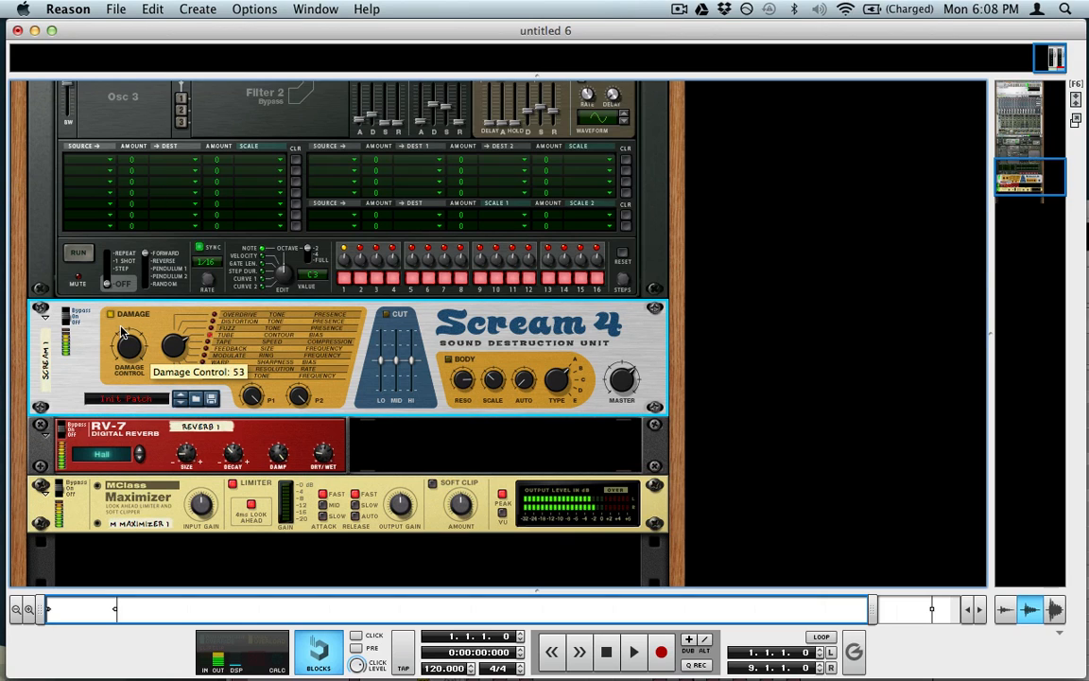
left_click(192, 515)
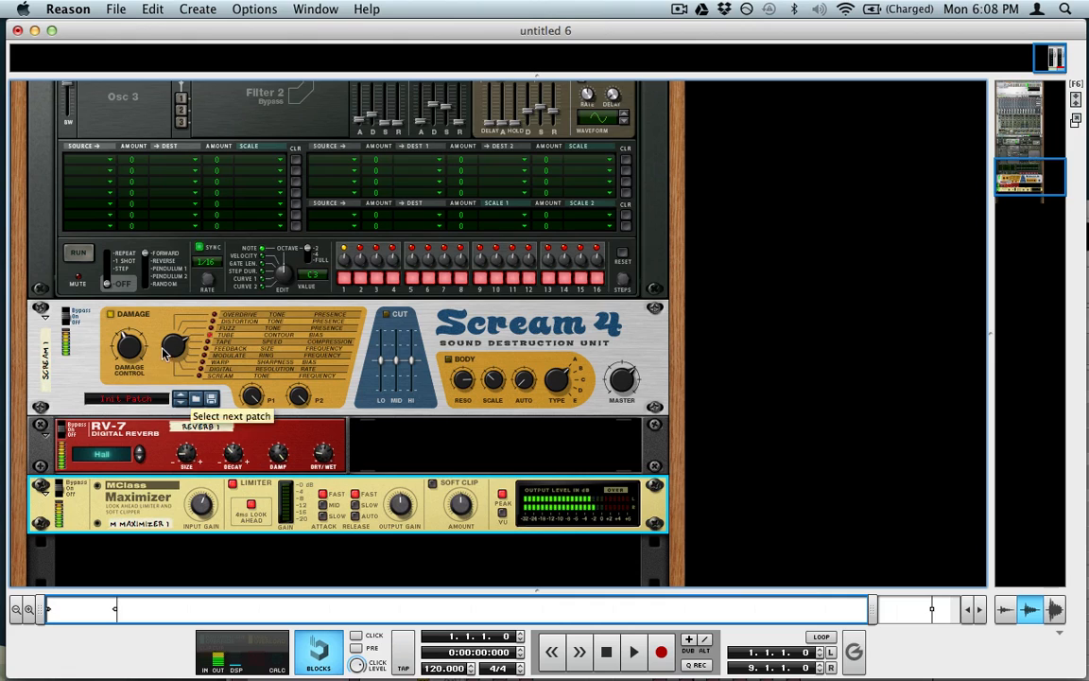
mouse_move(128, 348)
left_mouse_down()
mouse_move(123, 223)
mouse_move(129, 364)
left_mouse_up()
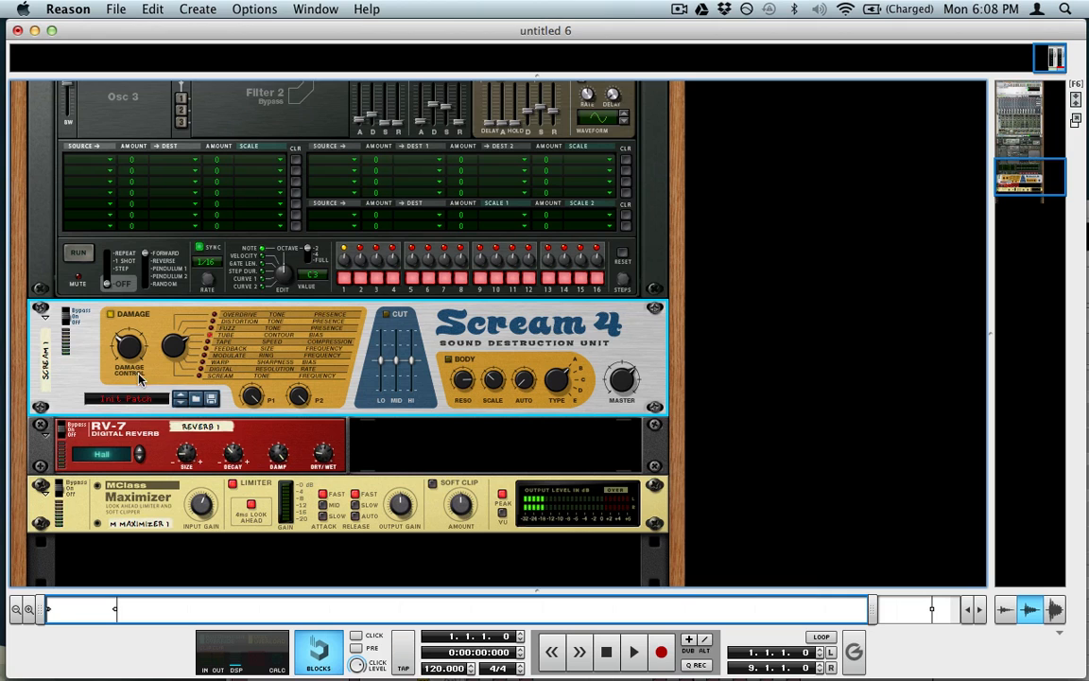
Step: Select the MClass Maximizer and scroll through the rack
left_click(175, 516)
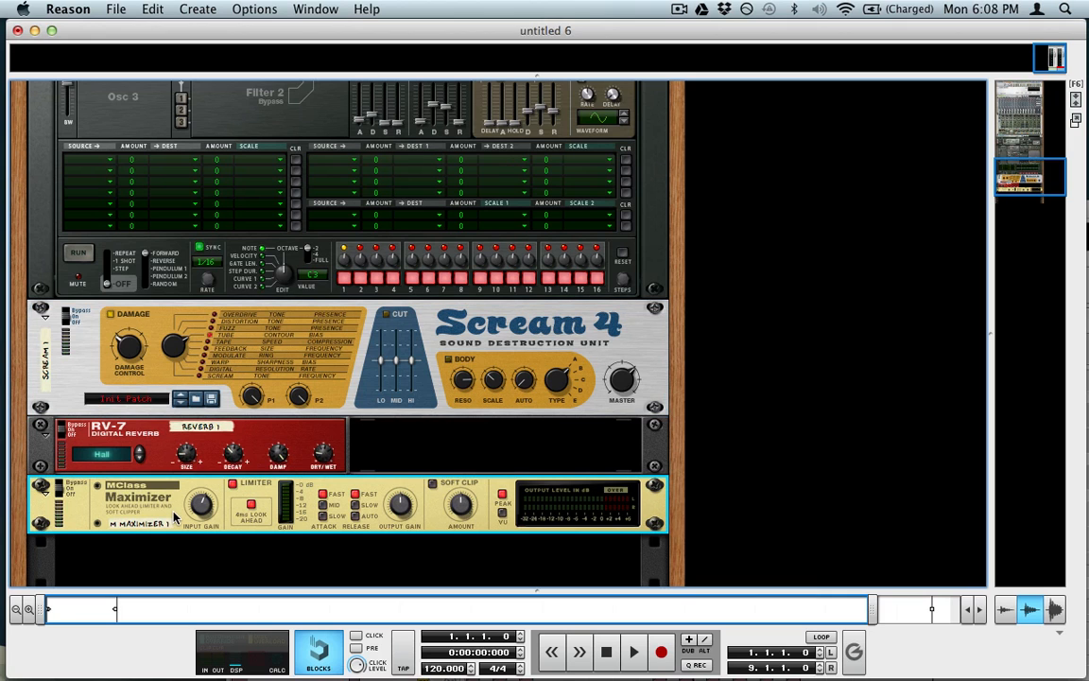
scroll(174, 516, "down", 5)
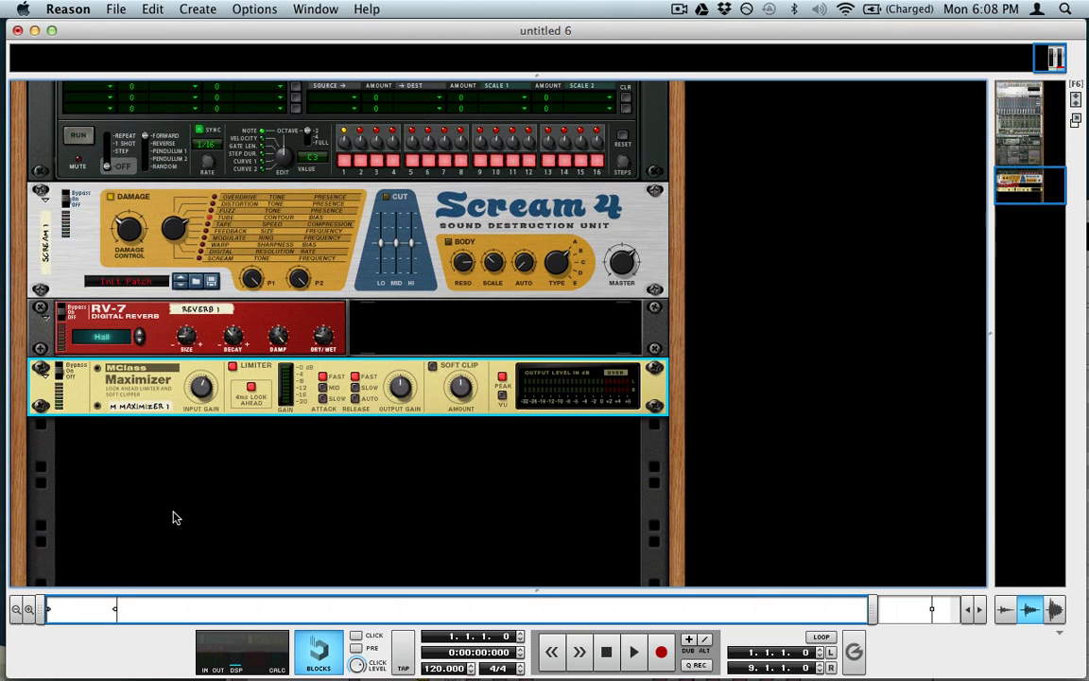
scroll(175, 516, "up", 15)
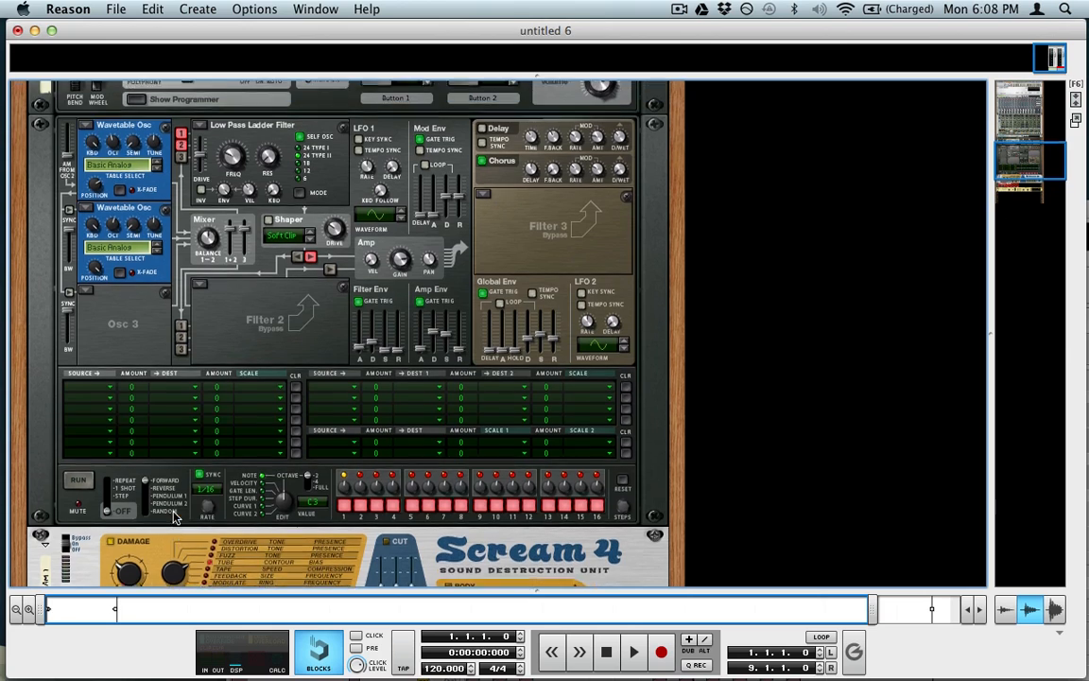
scroll(174, 518, "down", 9)
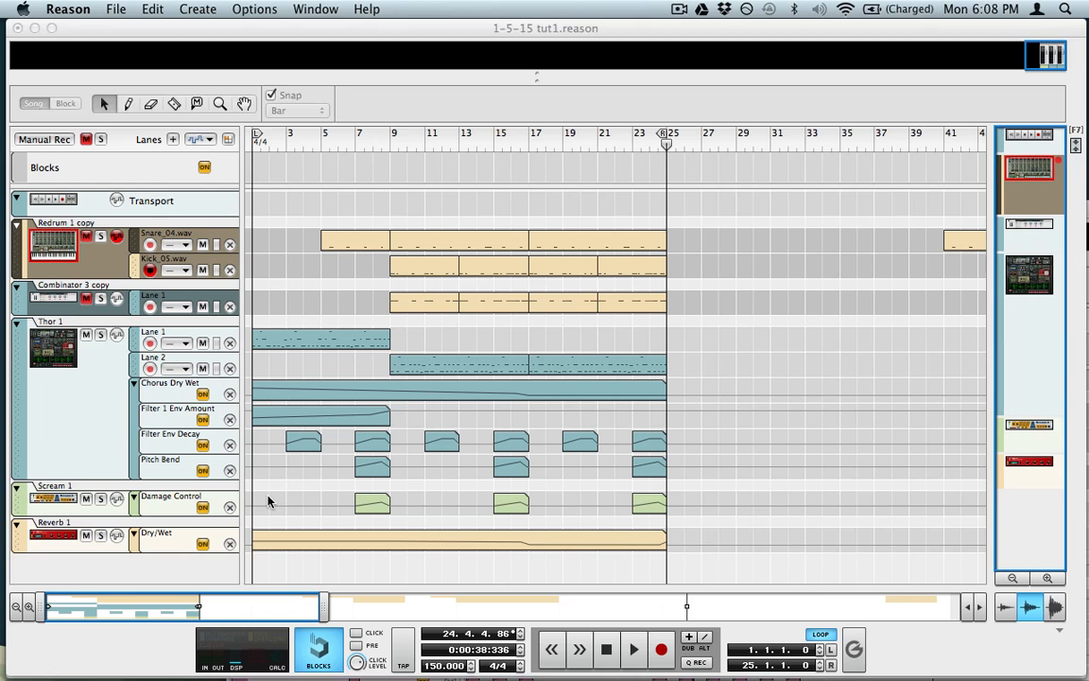
Step: In the song sequencer, delete Thor's empty Lane 1 so only its note-clip lane remains
left_click_drag(731, 327, 341, 348)
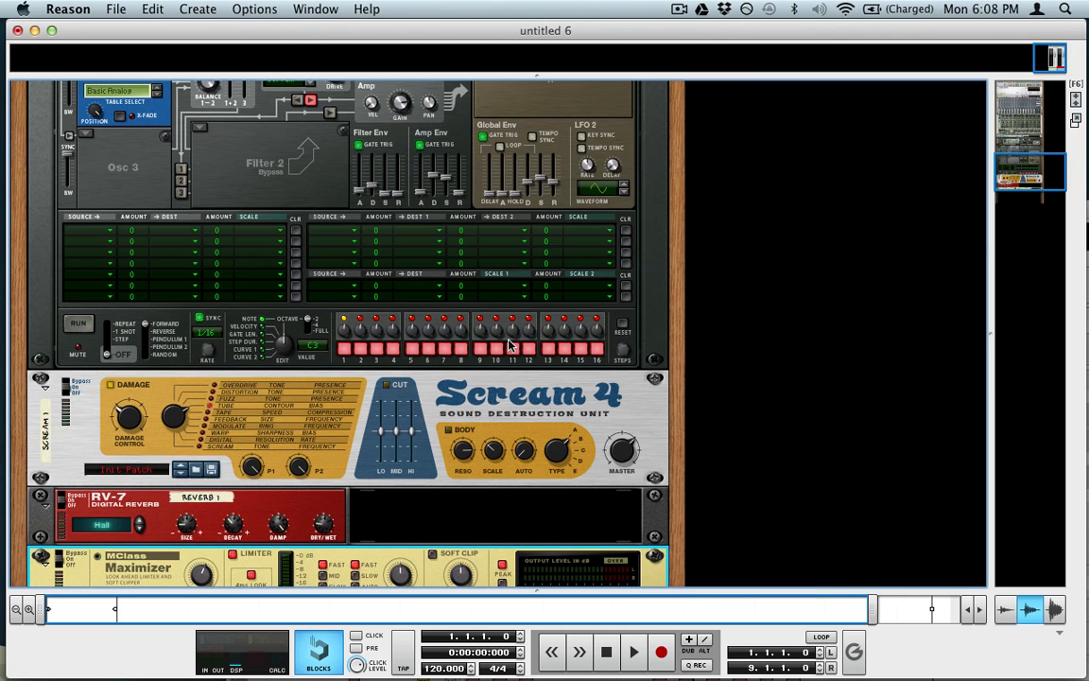
key("F7")
key("super+v")
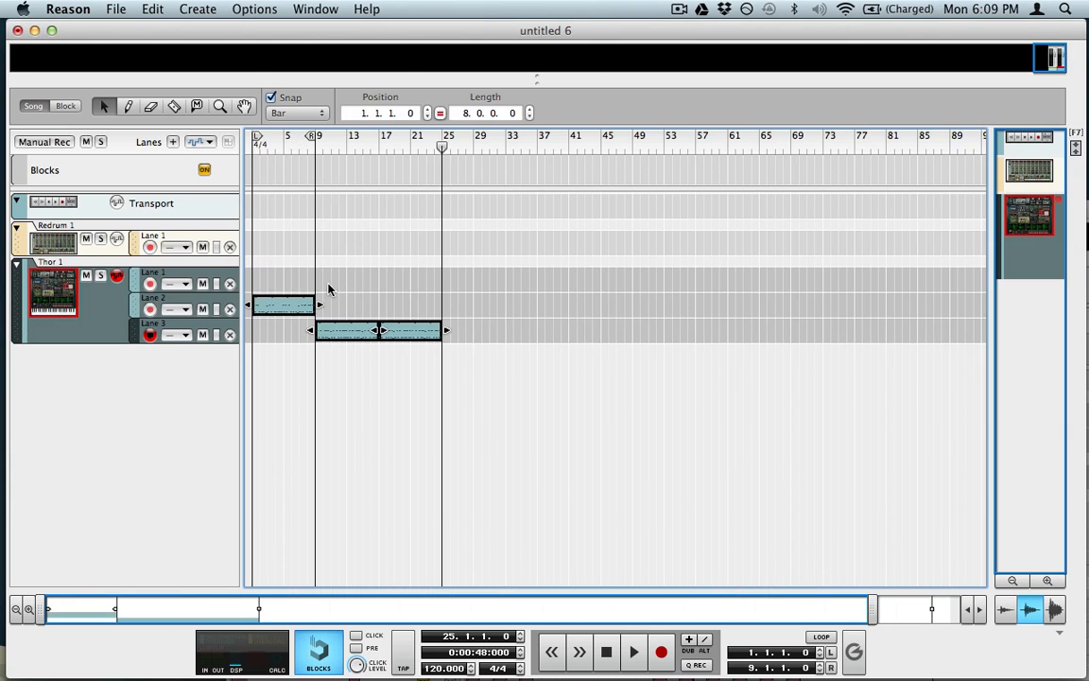
left_click(329, 289)
left_click(230, 284)
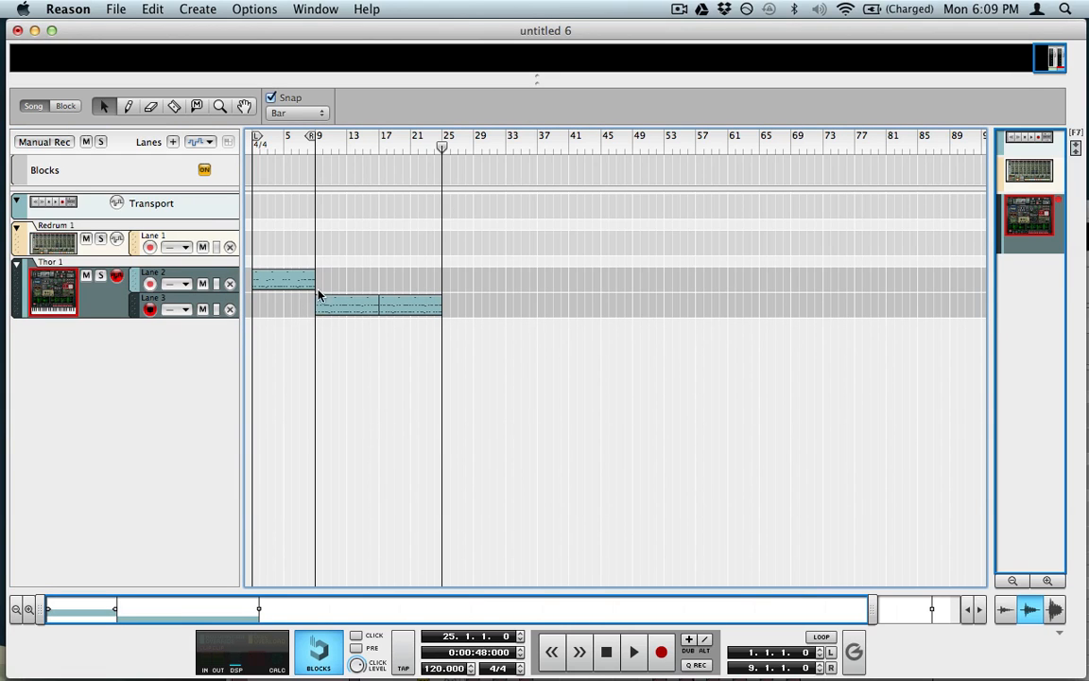
scroll(426, 425, "down", 5)
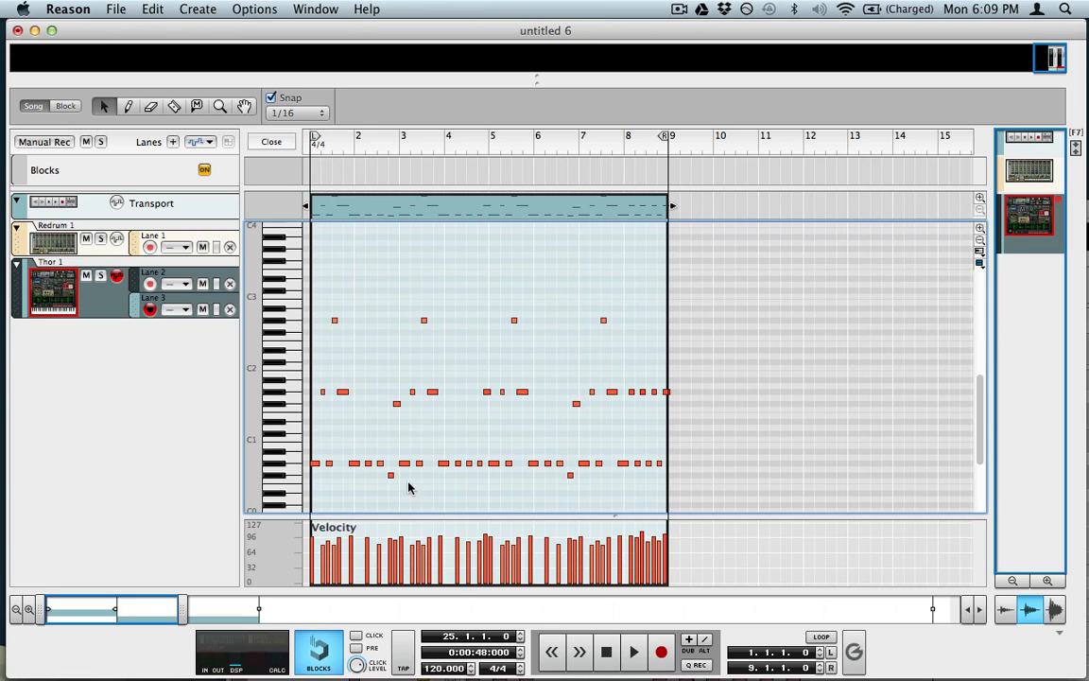
Step: Select the lowest note and the F#1 note in the Thor clip, then deselect them
left_click_drag(411, 484, 367, 470)
left_click_drag(408, 414, 374, 394)
left_click_drag(432, 431, 379, 401)
left_click(399, 427)
Step: Play from bar 2 with the tempo raised to 150 BPM, then return to the arrangement
left_click(367, 151)
key("space")
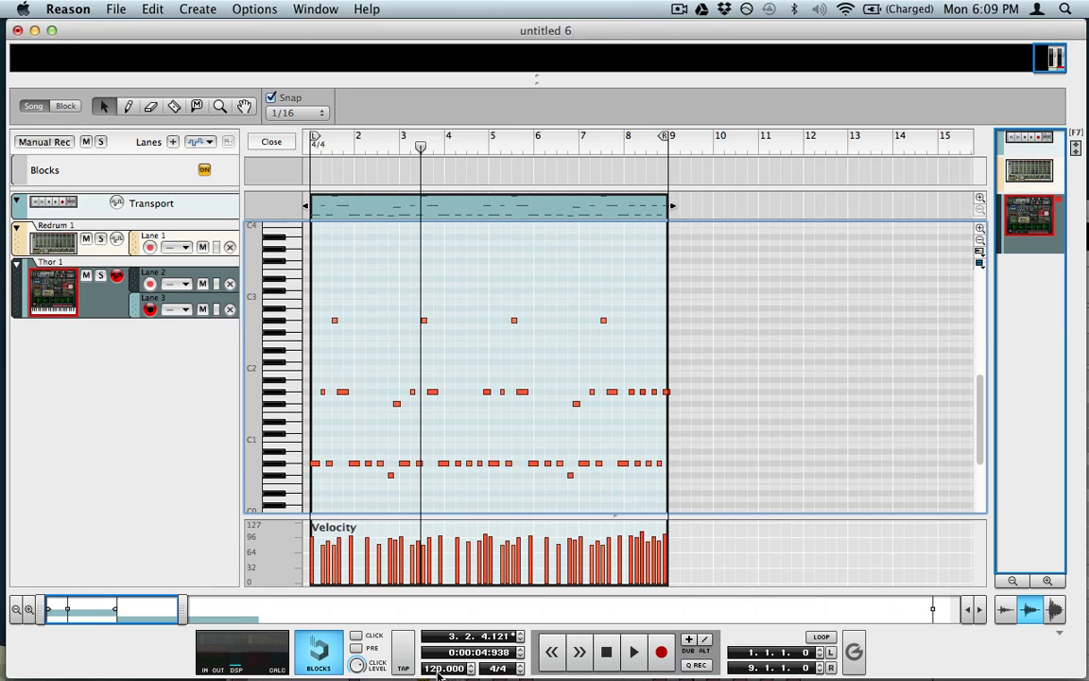
left_click_drag(442, 668, 445, 566)
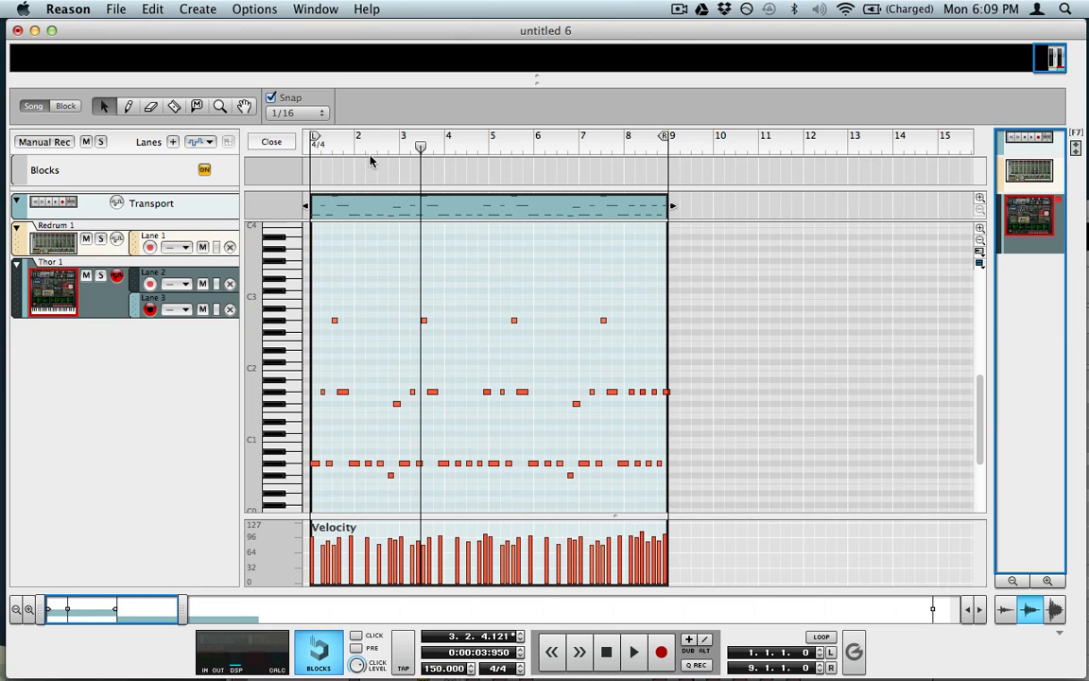
key("space")
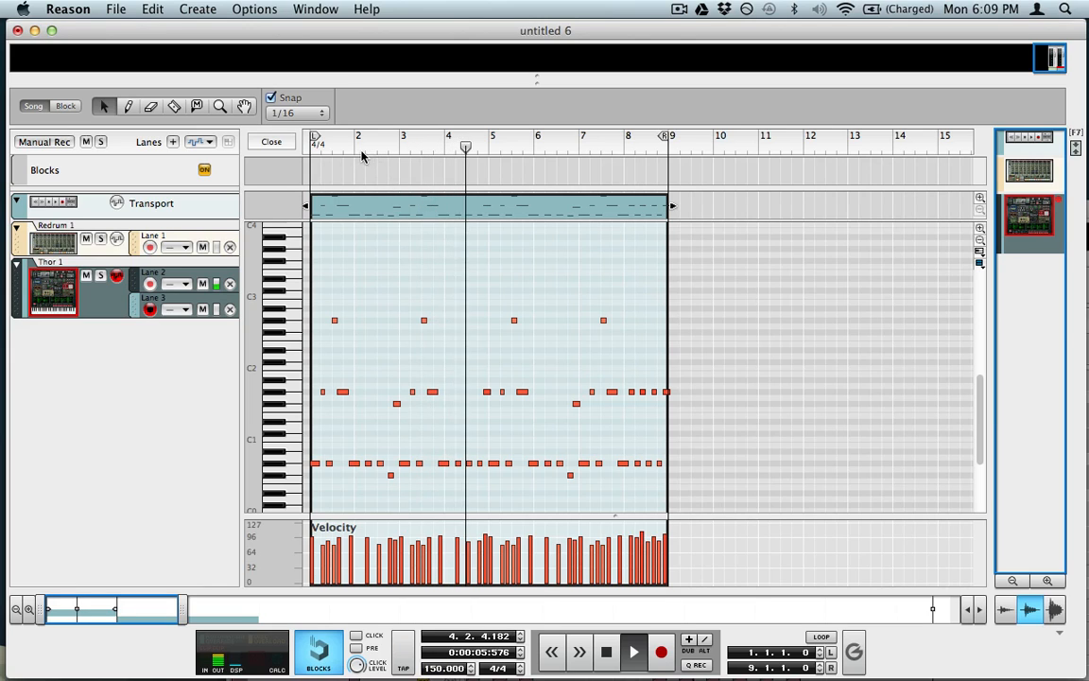
left_click(350, 145)
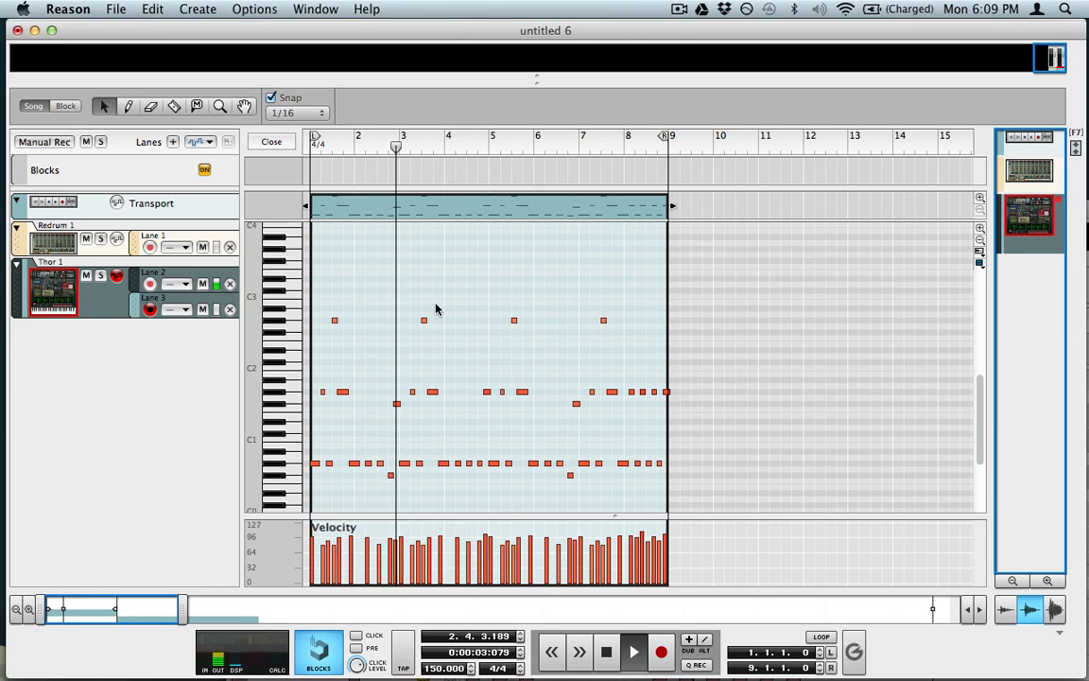
key("space")
key("Escape")
left_click(492, 357)
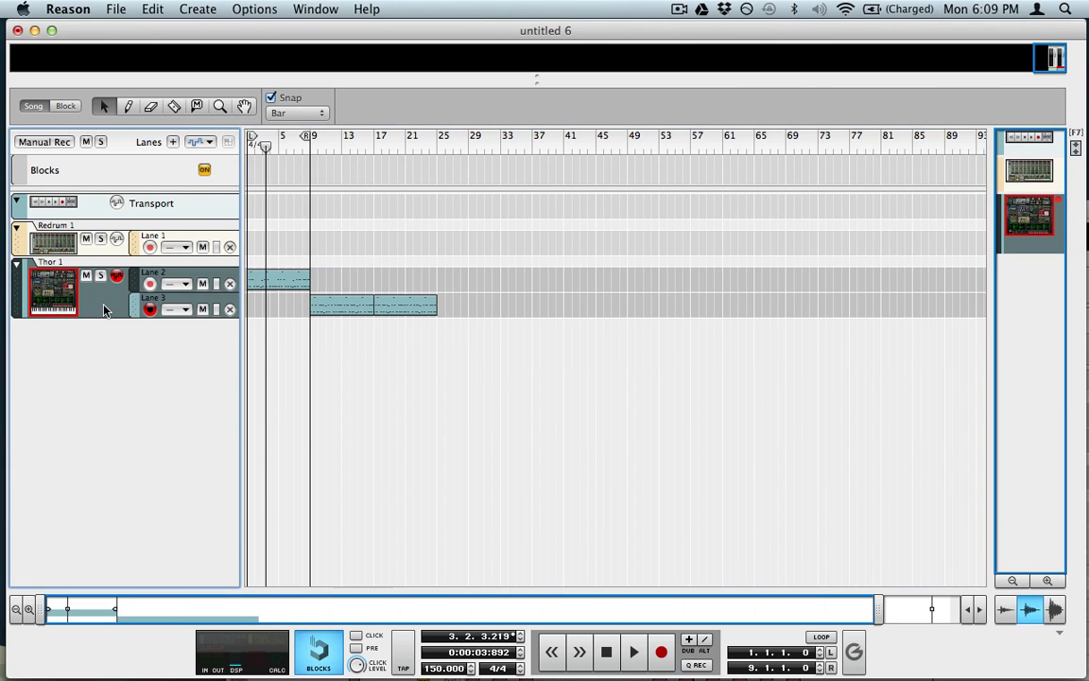
Step: In the rack, lower Thor's Filter 1 Env Amount knob and create its automation lane
key("F6")
scroll(217, 303, "up", 5)
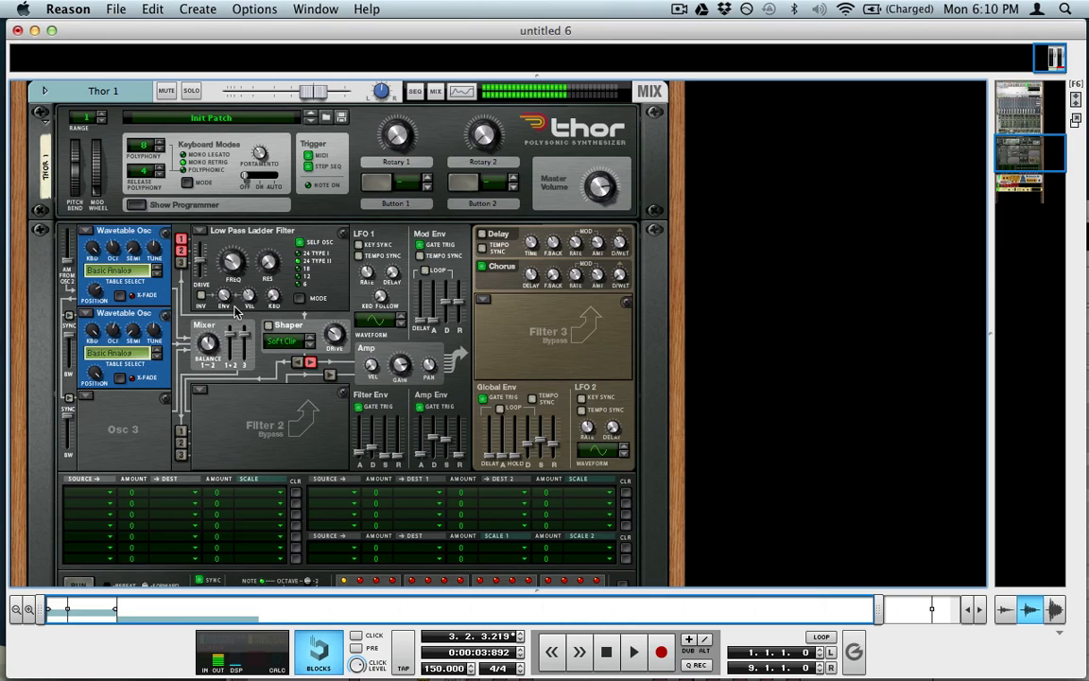
left_click_drag(226, 298, 220, 210)
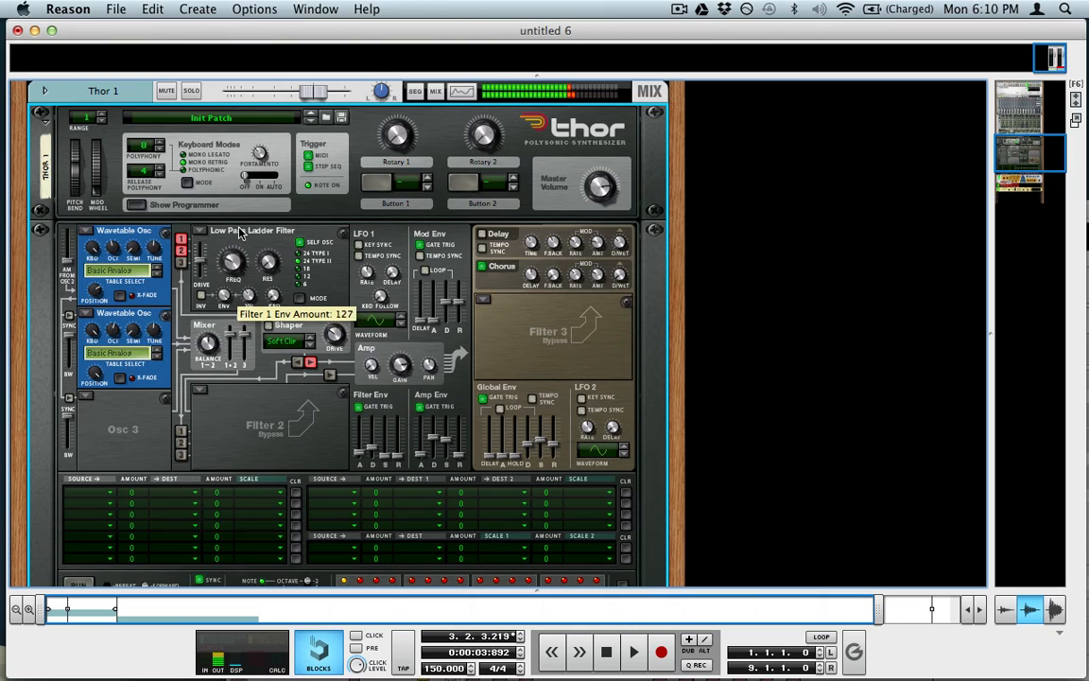
left_click(227, 299, "alt")
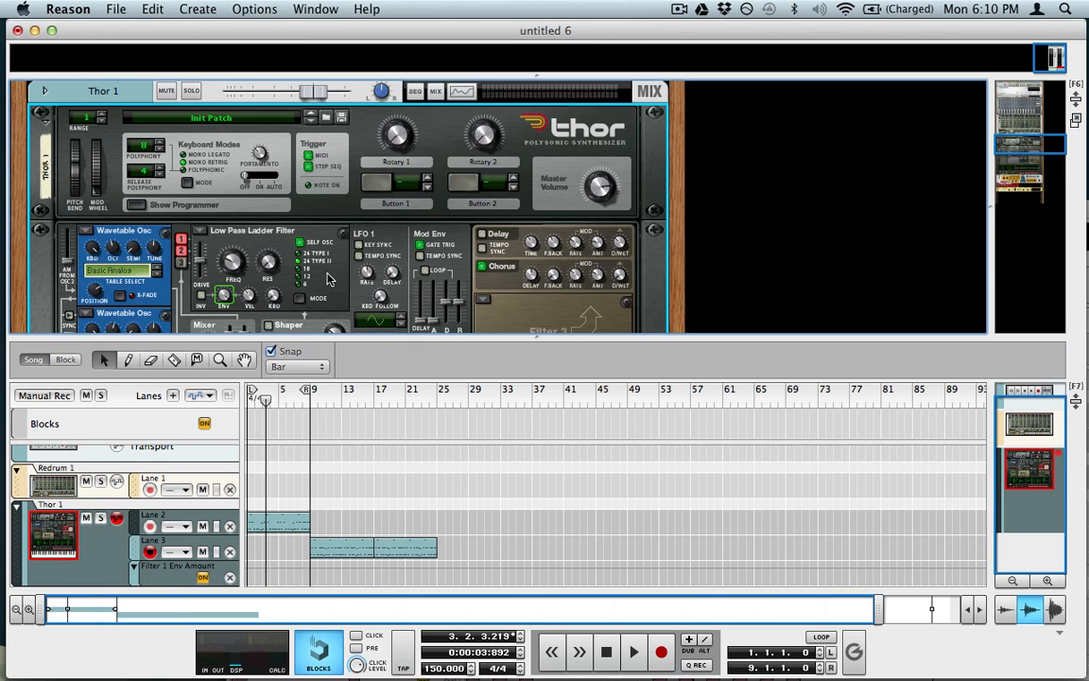
Step: Create Thor automation lanes for Chorus Dry Wet (set to 0), Filter Env Decay and Pitch Bend
scroll(369, 250, "up", 2)
scroll(331, 305, "down", 4)
mouse_move(329, 294)
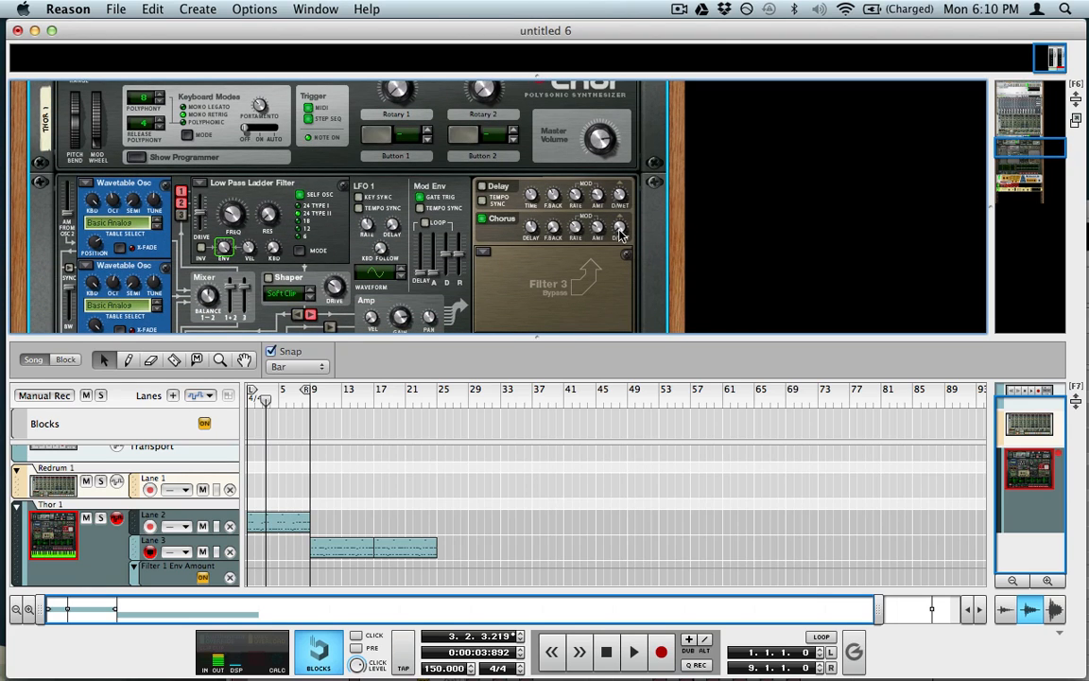
left_click_drag(614, 164, 640, 309)
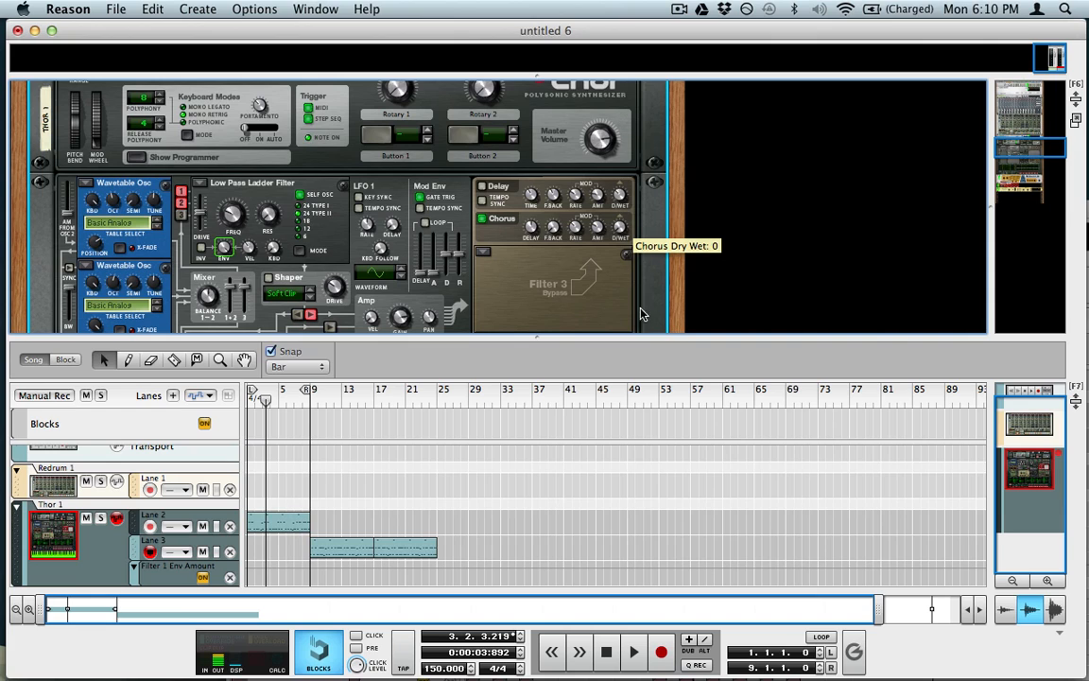
left_click(620, 229, "alt")
scroll(470, 258, "down", 5)
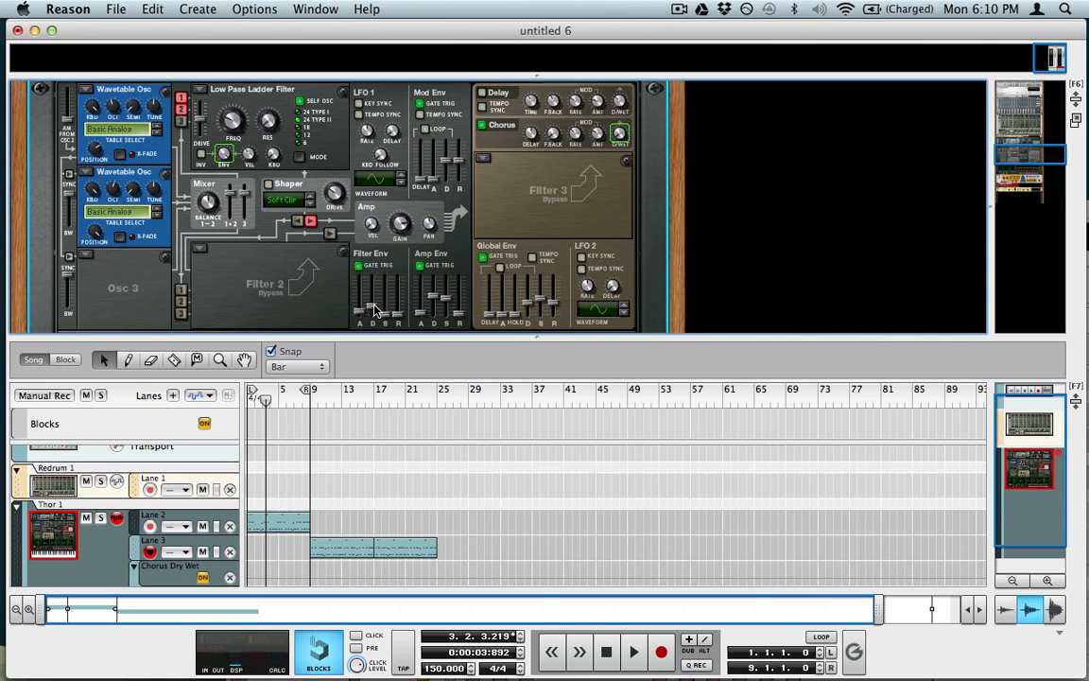
mouse_move(375, 310)
left_mouse_down()
mouse_move(376, 294)
mouse_move(377, 309)
left_mouse_up()
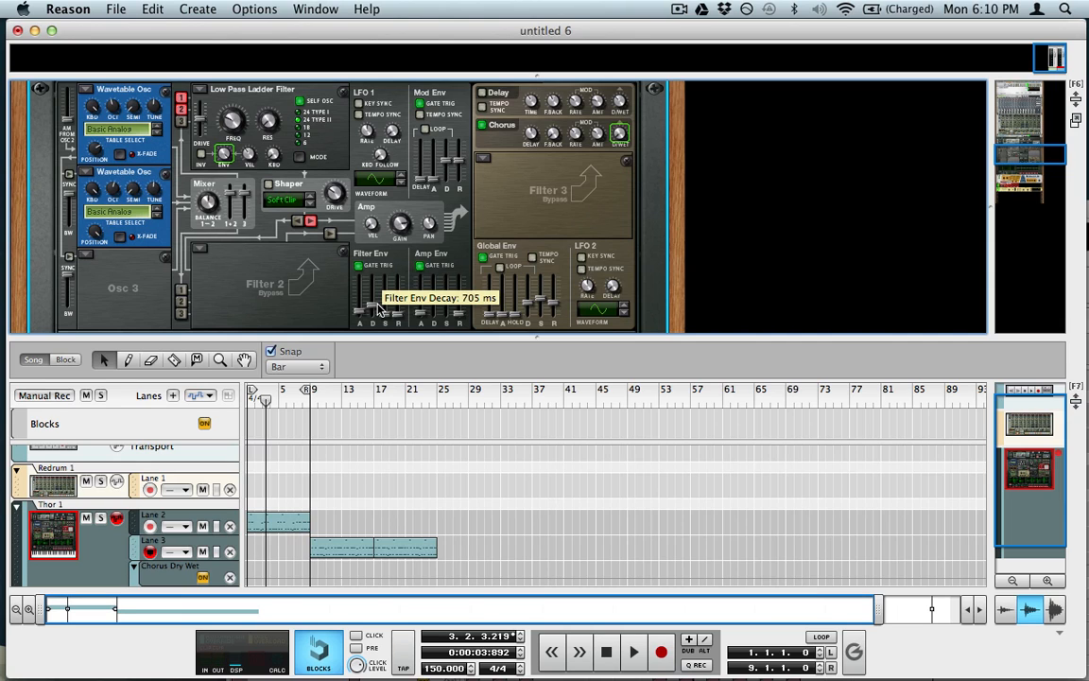
left_click(376, 311, "alt")
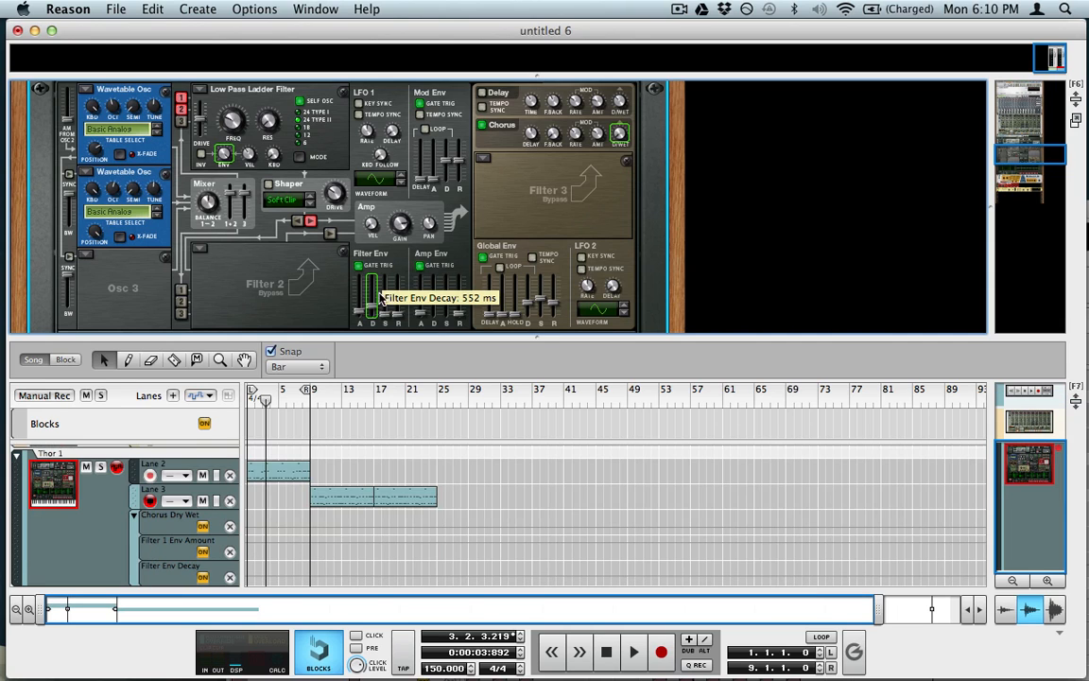
scroll(300, 300, "up", 5)
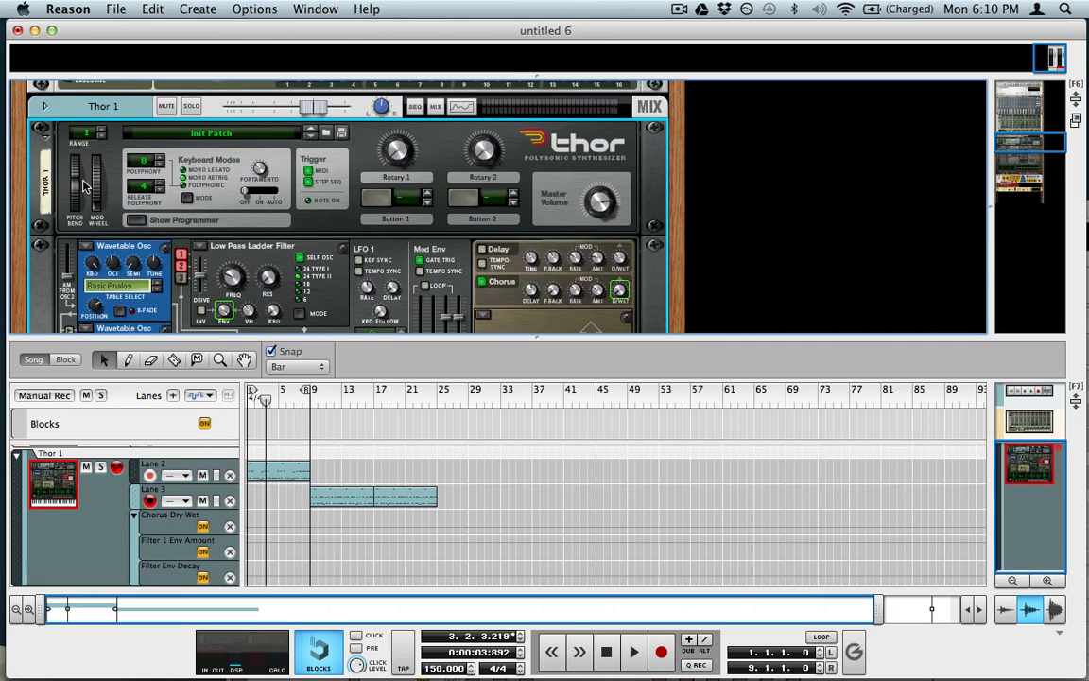
left_click(81, 180, "alt")
Step: Add automation lanes for Scream 4 Damage Control and RV-7 Dry/Wet, then show the sequencer
scroll(151, 208, "down", 5)
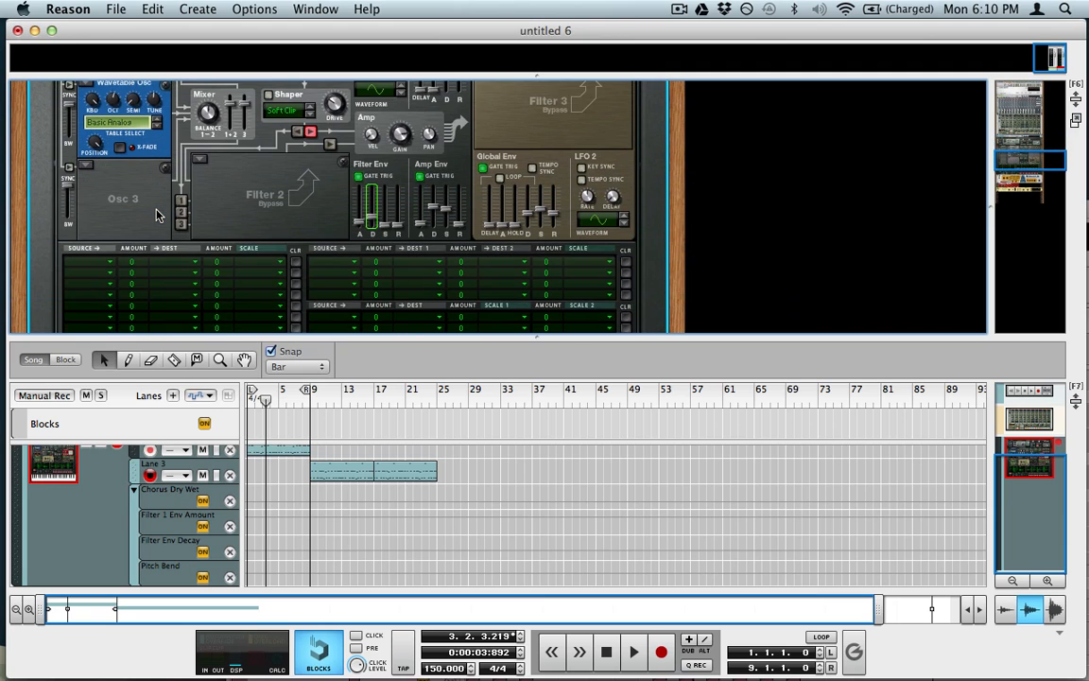
scroll(157, 216, "up", 3)
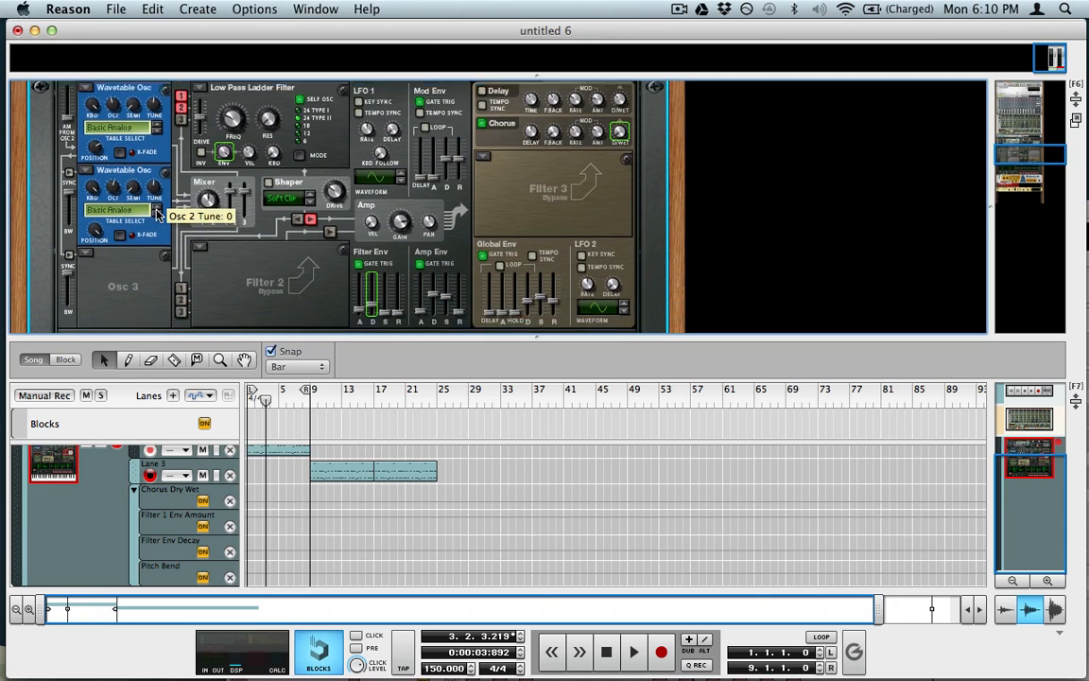
scroll(156, 215, "down", 10)
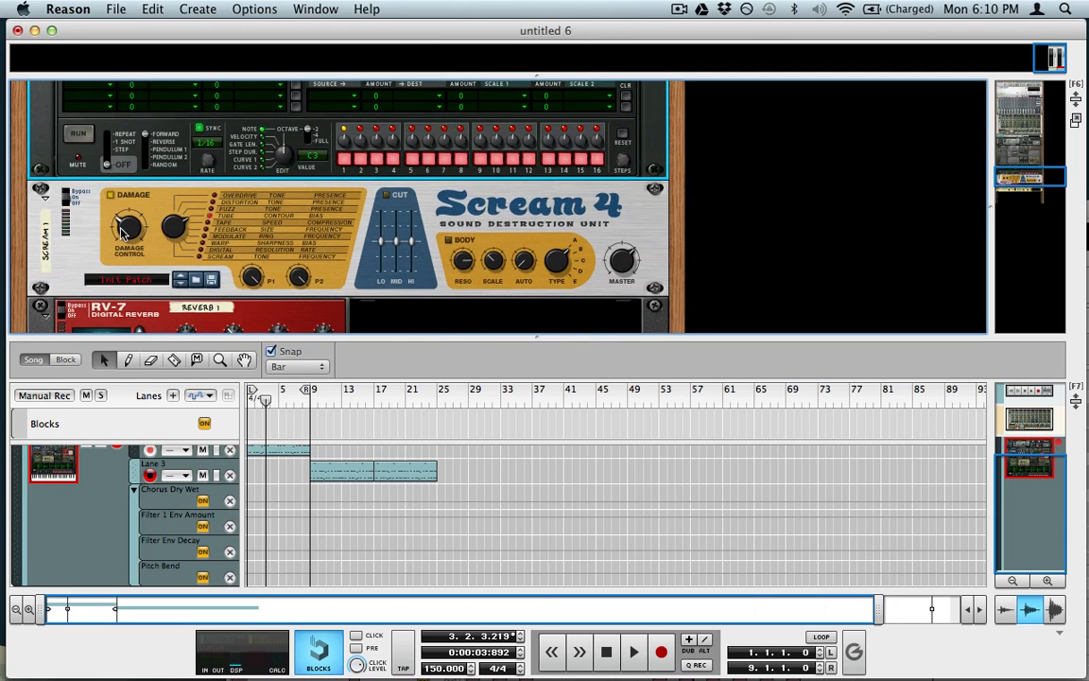
left_click(123, 230, "alt")
scroll(84, 228, "down", 4)
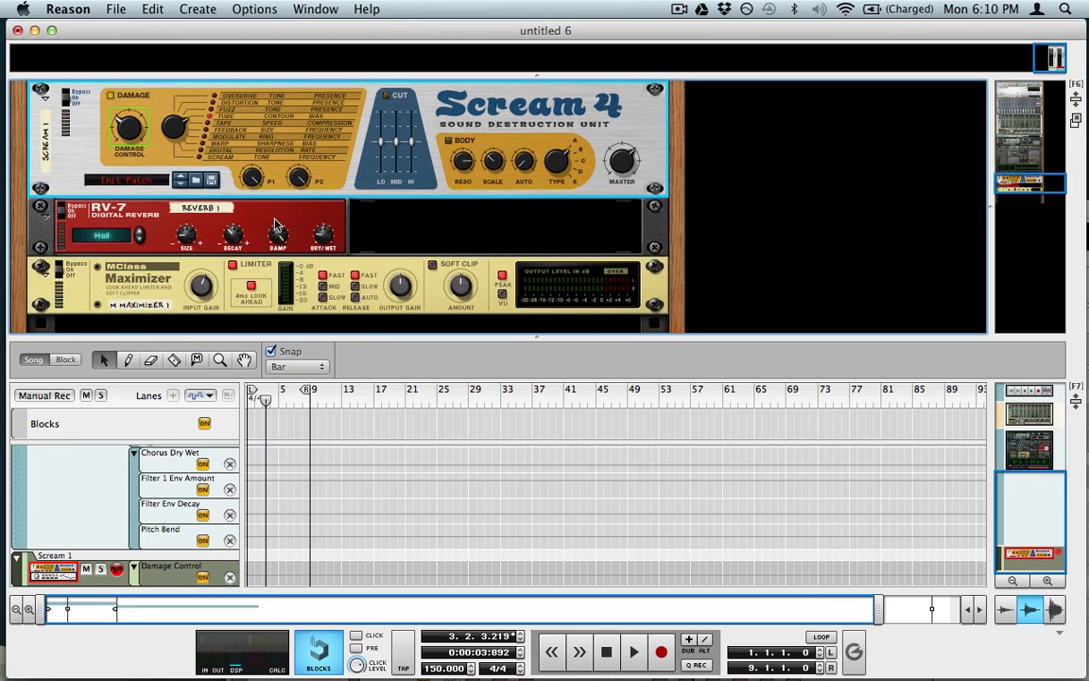
left_click(325, 234, "alt")
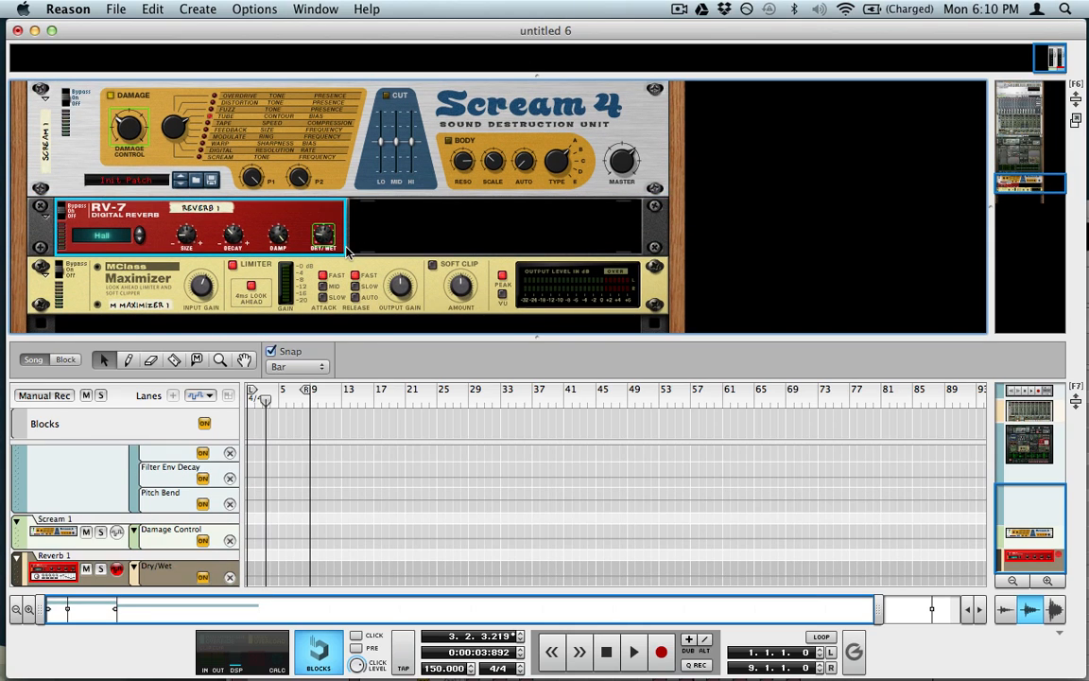
key("F5")
key("F6")
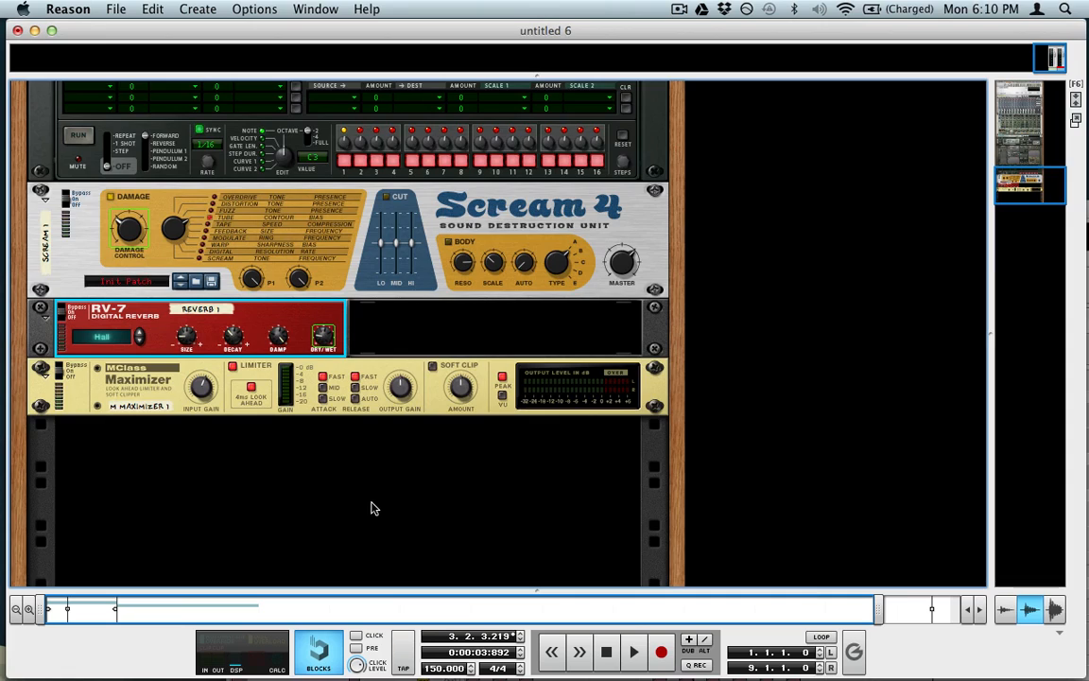
key("F7")
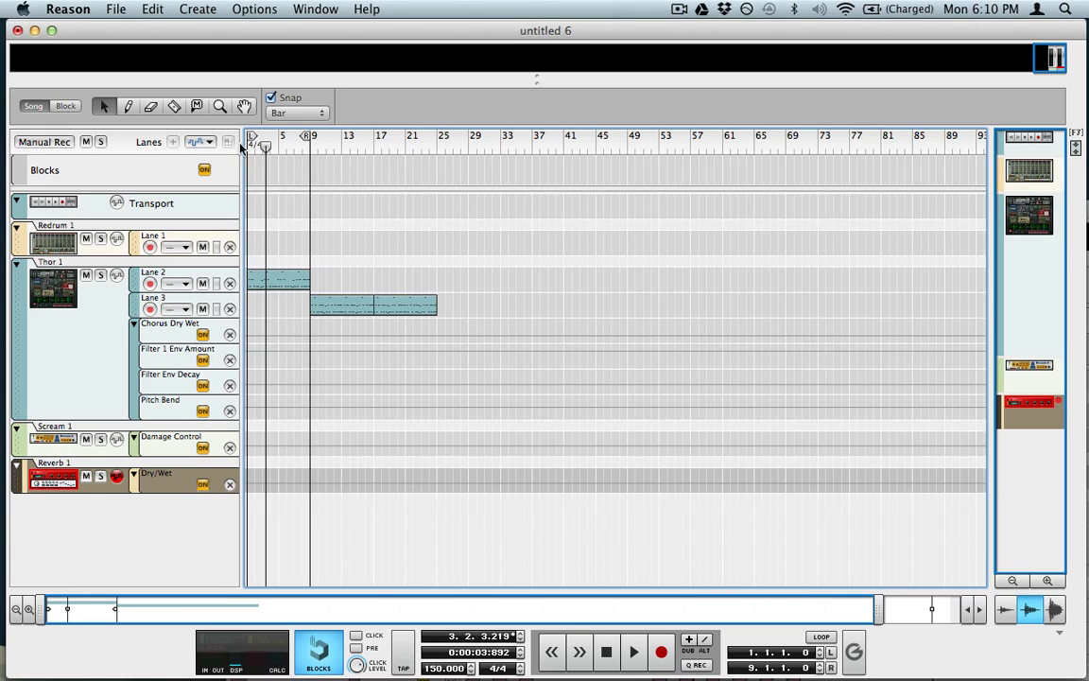
Step: Draw an 8-bar clip in the Filter 1 Env Amount lane and open it for editing
left_click_drag(289, 147, 168, 172)
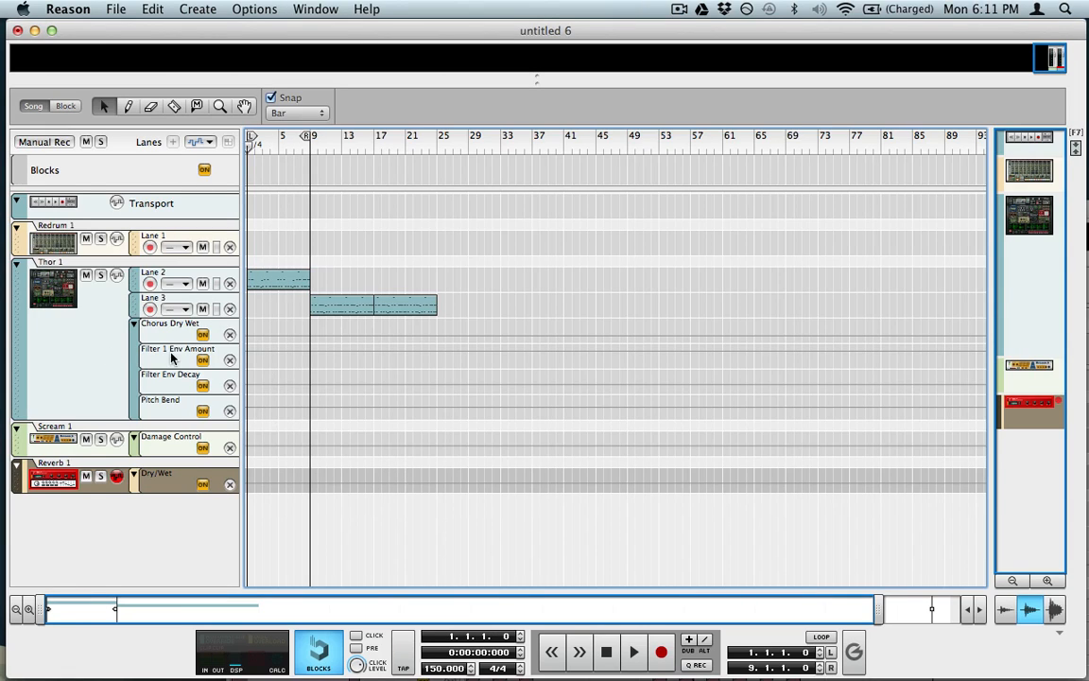
key("w")
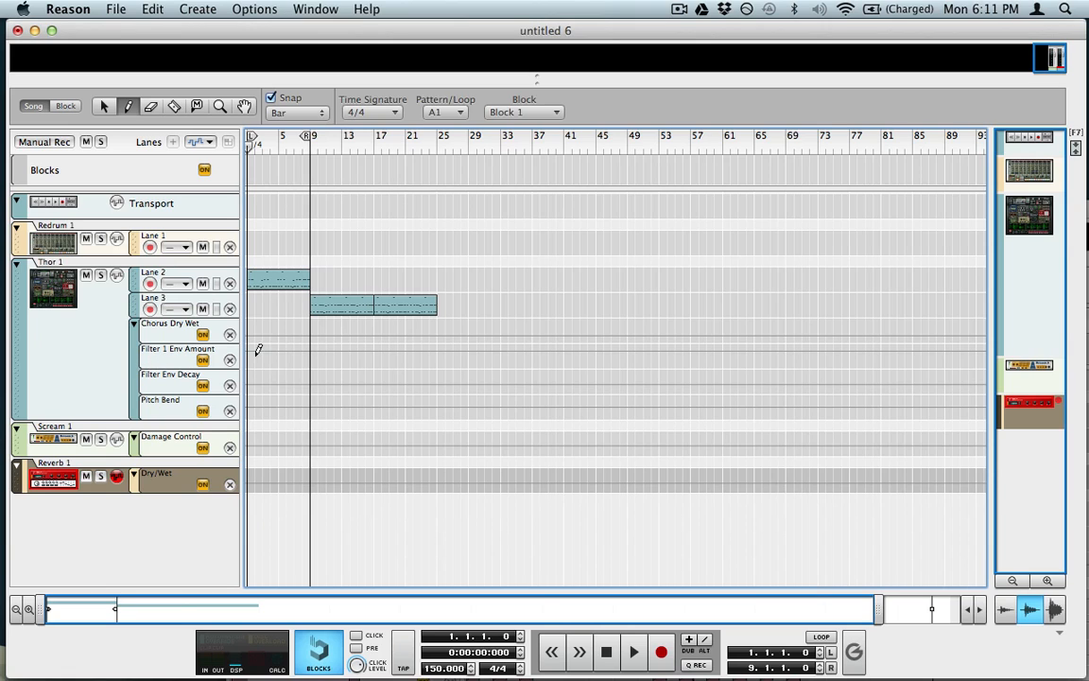
left_click_drag(257, 353, 308, 361)
key("q")
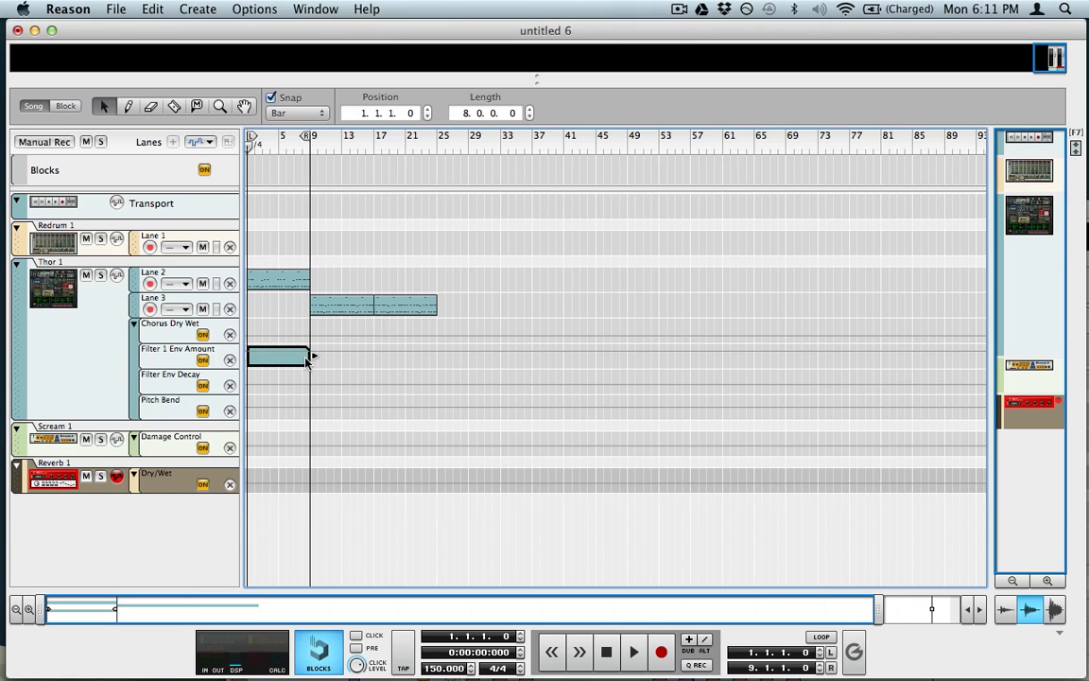
double_click(306, 357)
Step: Add rising automation points ending at value 127 at 9.1.1.0, then play it
key("w")
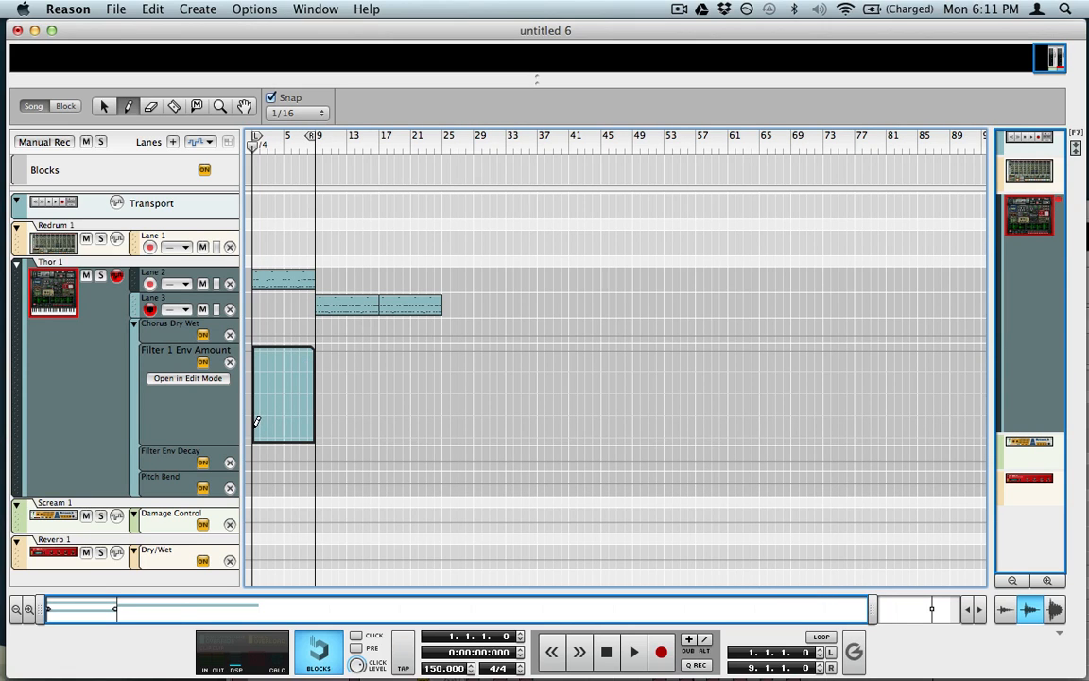
left_click(252, 402)
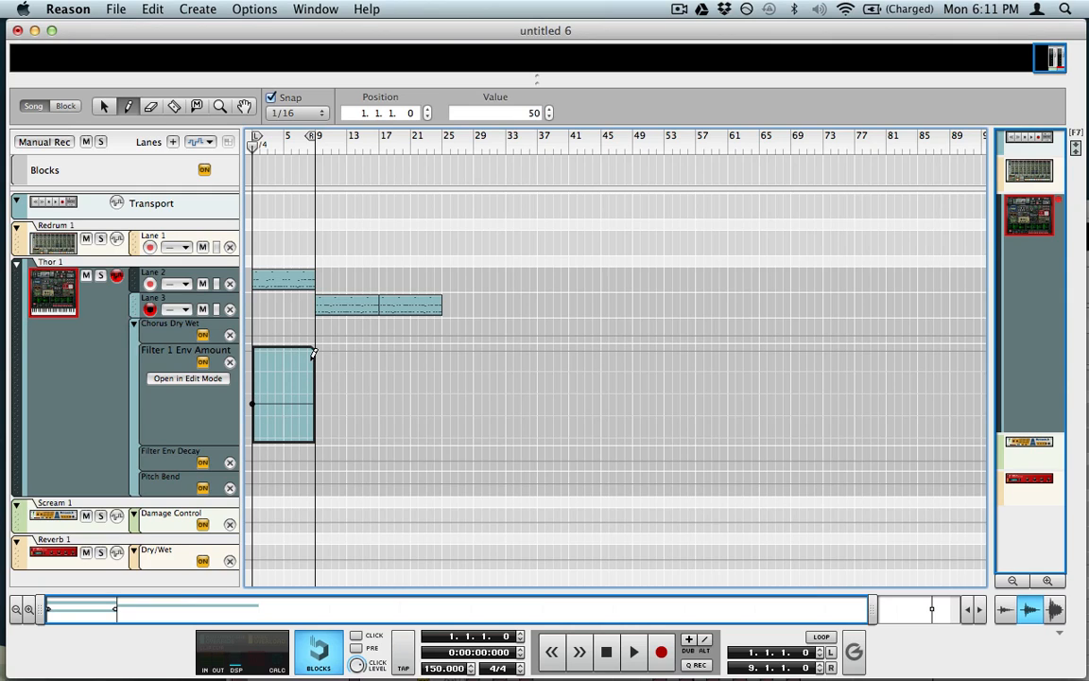
left_click(308, 366)
left_click(314, 349)
key("q")
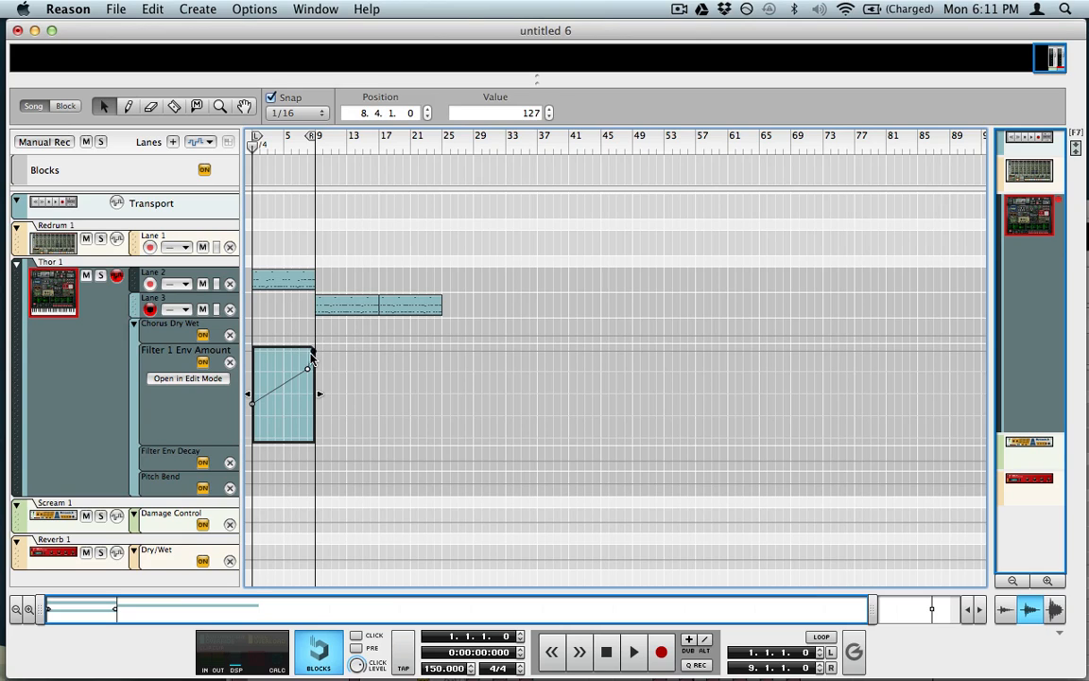
left_click(389, 112)
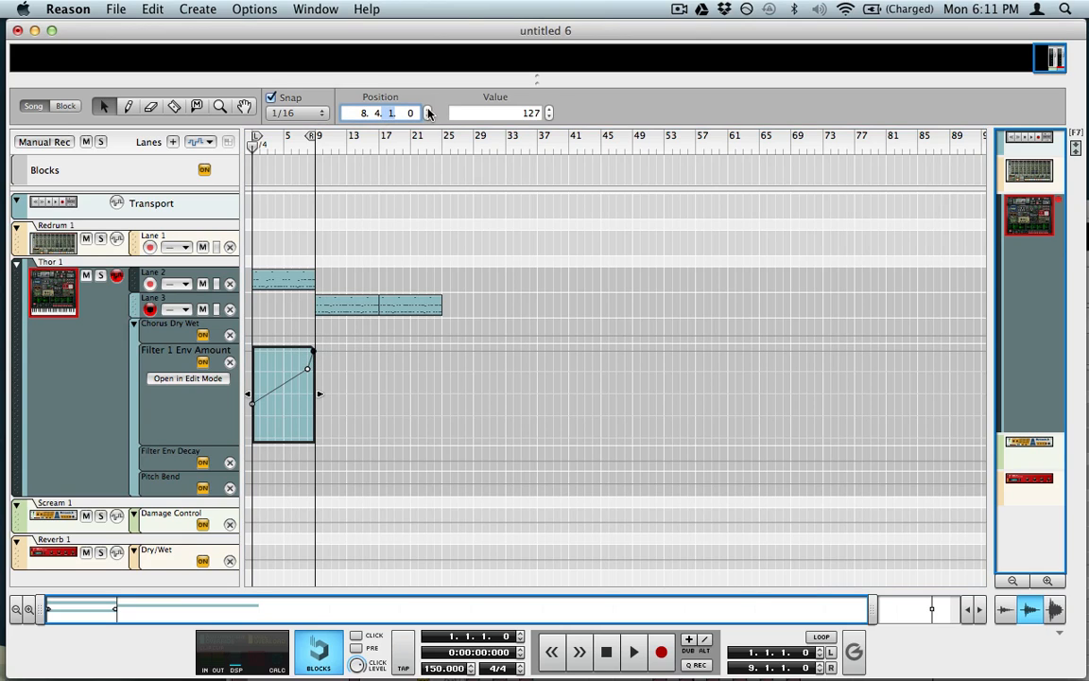
left_click(428, 110)
key("space")
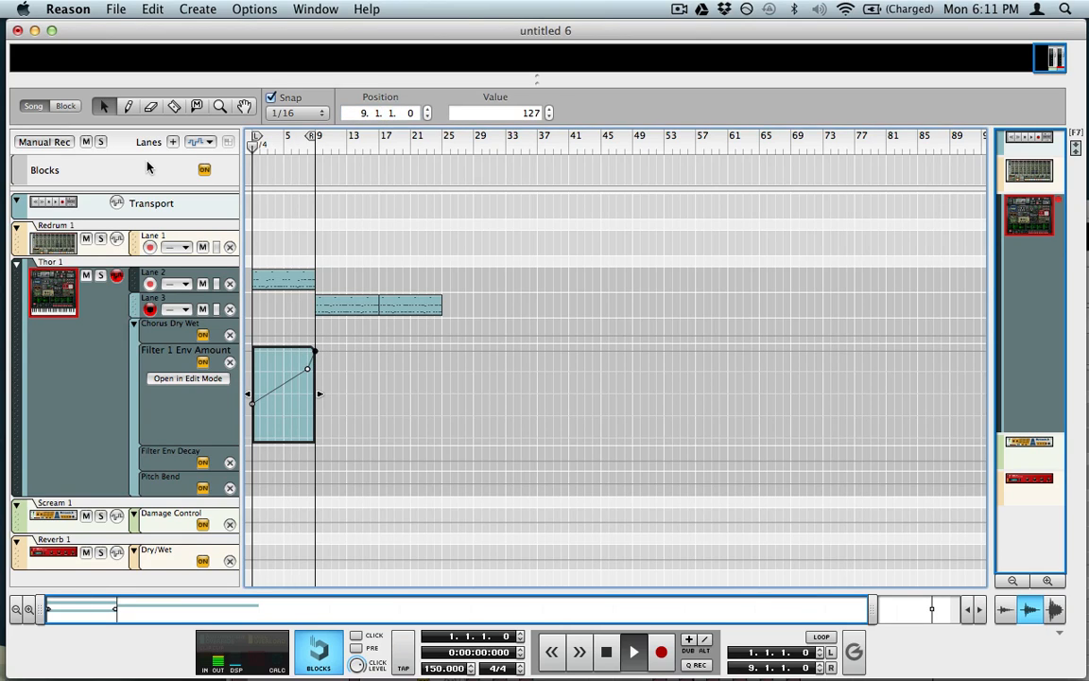
Step: Lower the bar-1 automation point to 28 and finish editing the clip
left_click(252, 403)
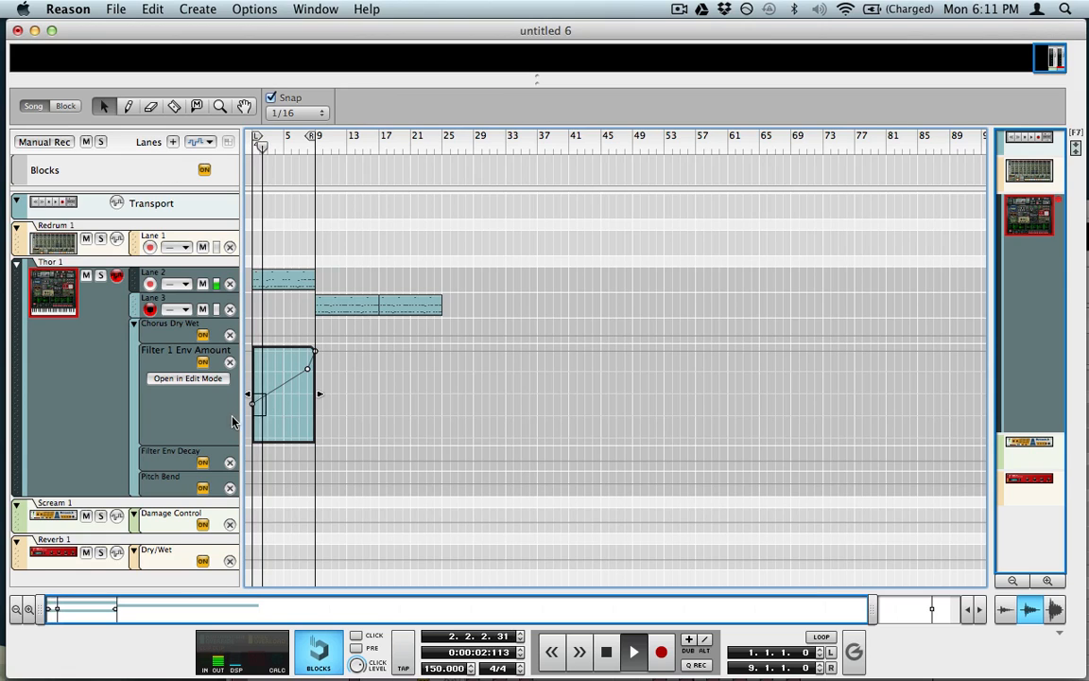
left_click_drag(515, 114, 515, 202)
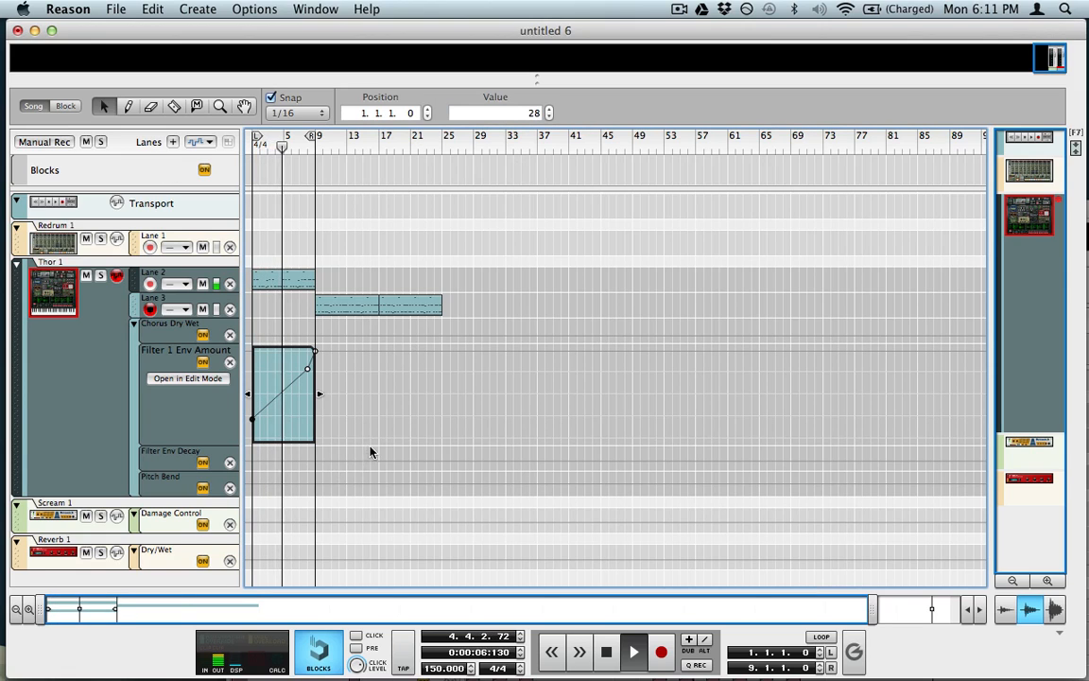
left_click(387, 389)
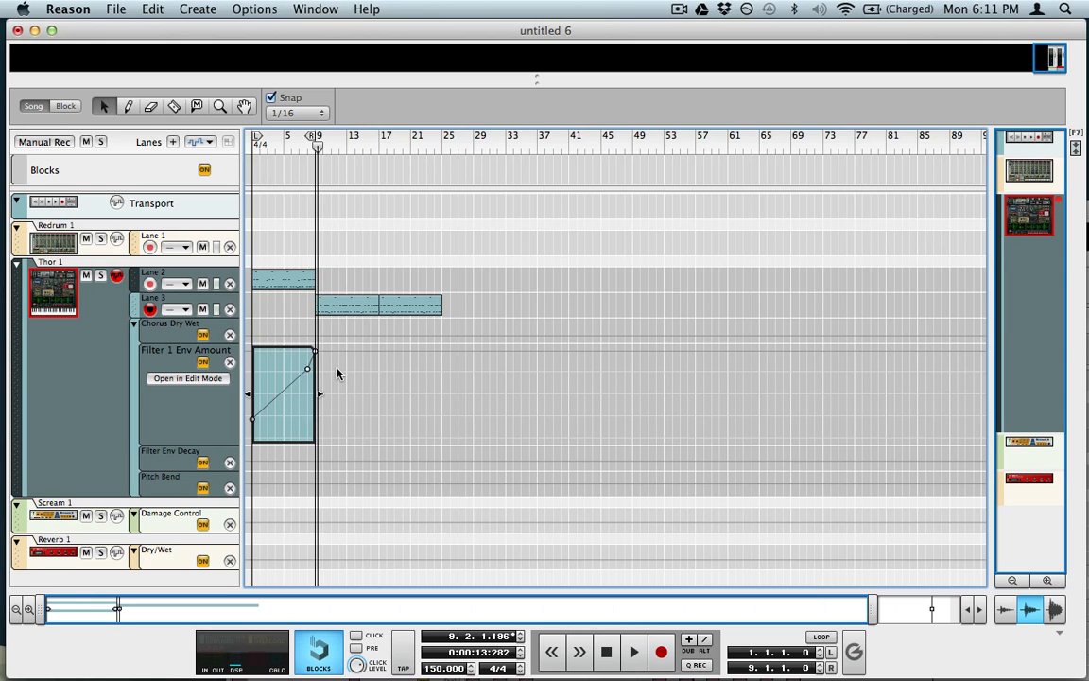
key("super+e")
key("super+e")
left_click(269, 319)
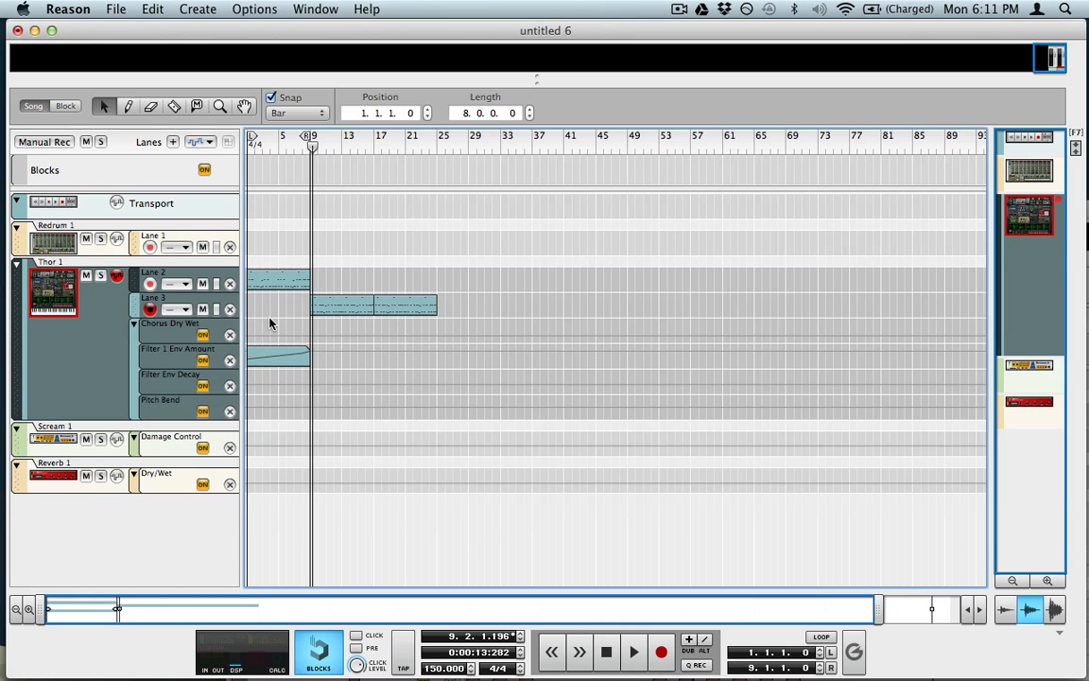
Step: Draw a 16-bar clip in the Chorus Dry Wet lane and briefly play the song
key("w")
mouse_move(253, 327)
left_mouse_down()
mouse_move(371, 329)
mouse_move(360, 331)
left_mouse_up()
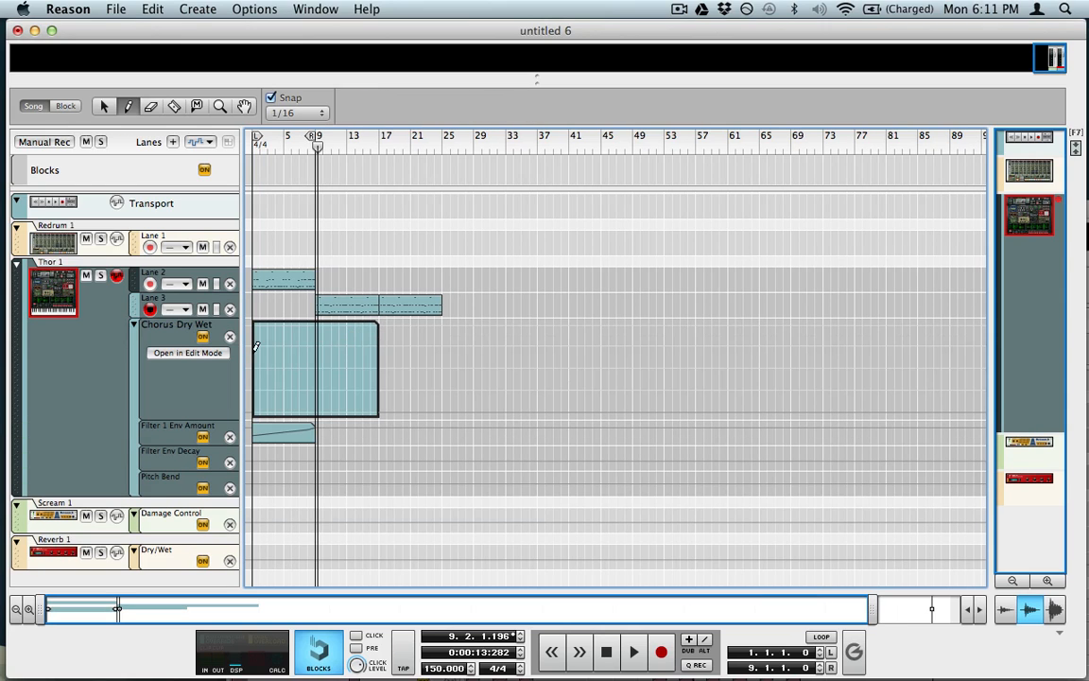
key("q")
key("space")
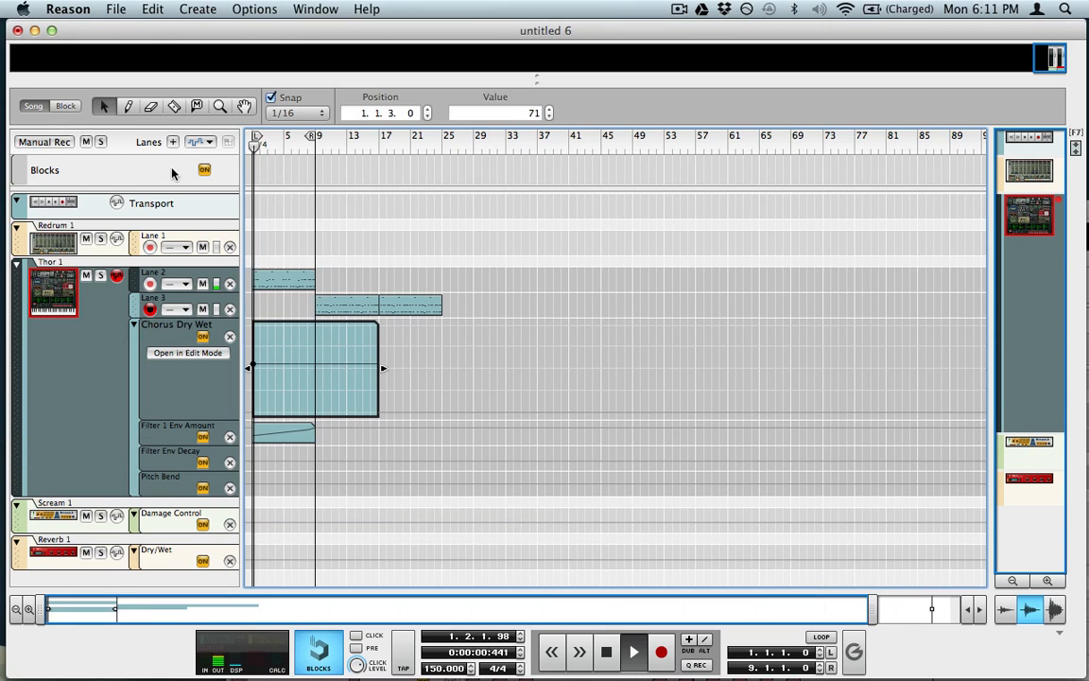
key("space")
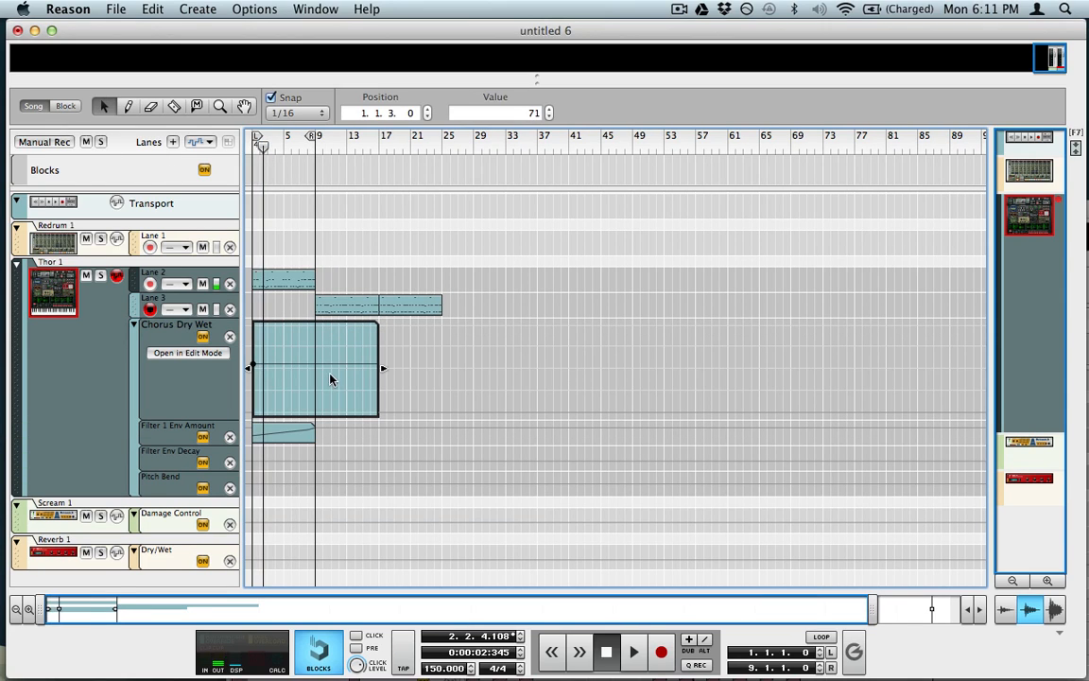
Step: Add falling points near bars 14 and 16, move the final point to 17.1.1.0, and finish editing
key("w")
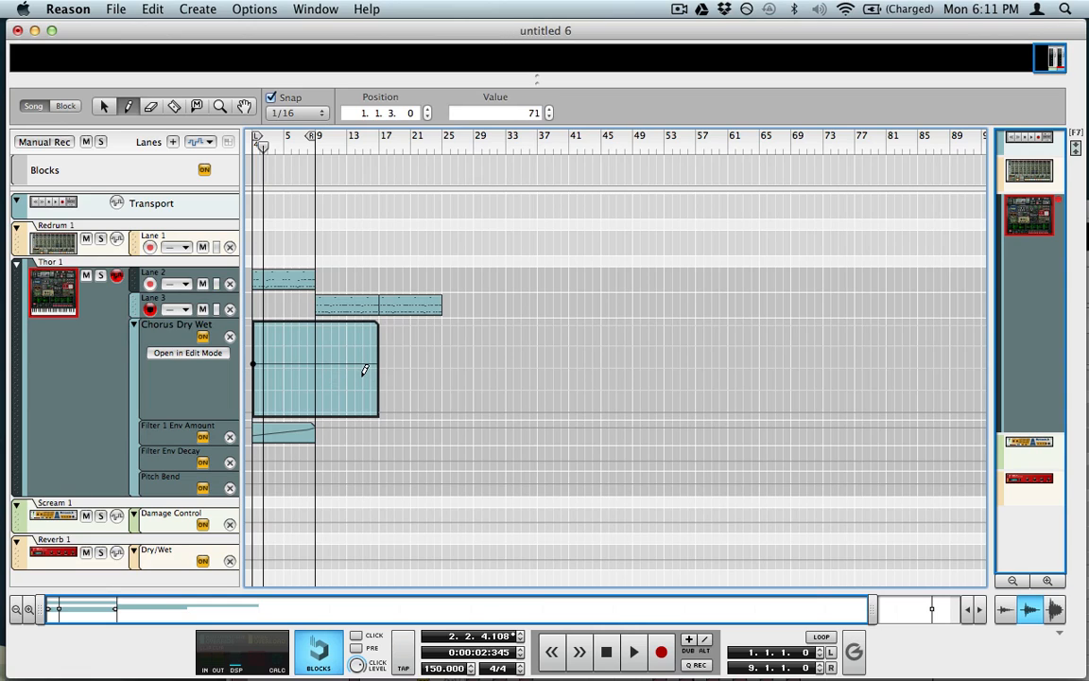
left_click(359, 373)
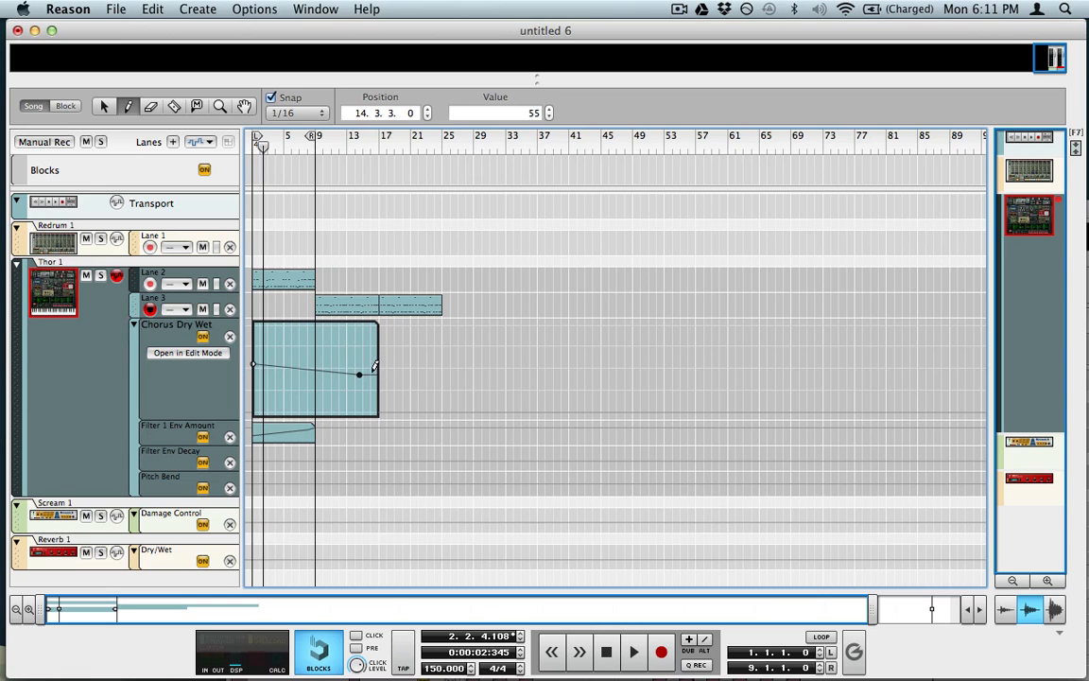
left_click(370, 378)
key("q")
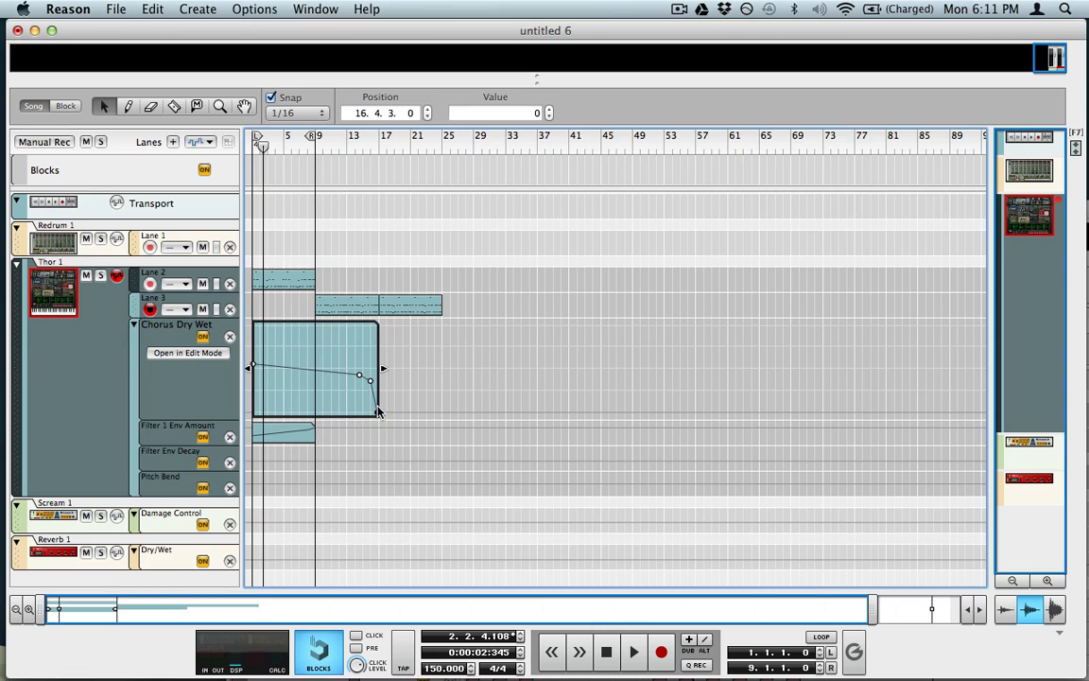
left_click(370, 148)
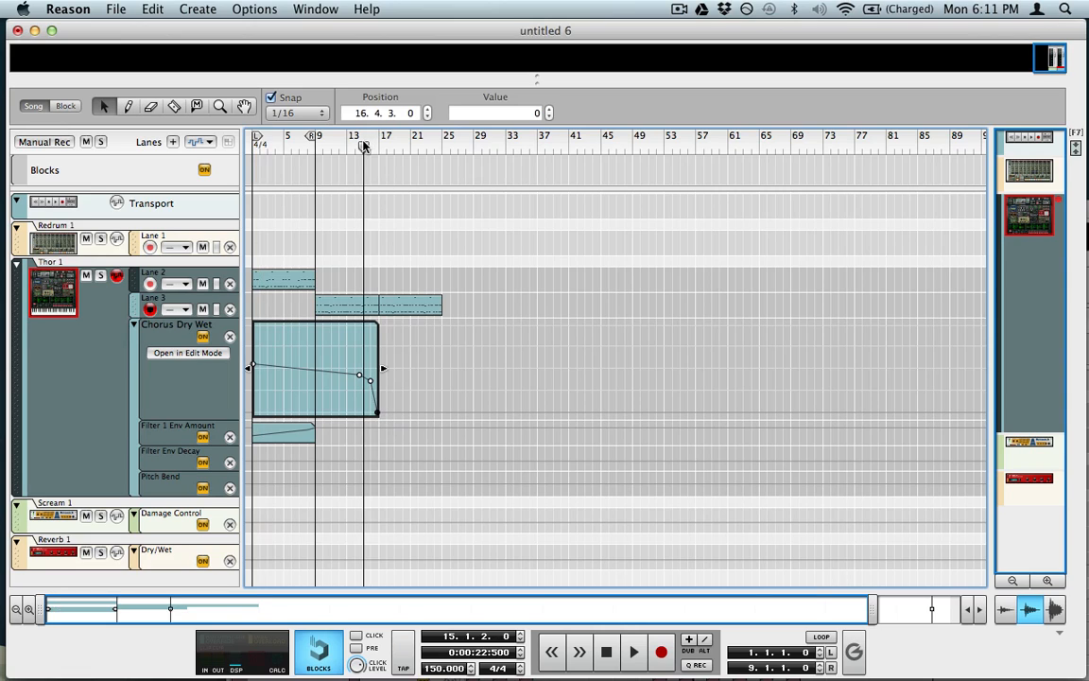
key("space")
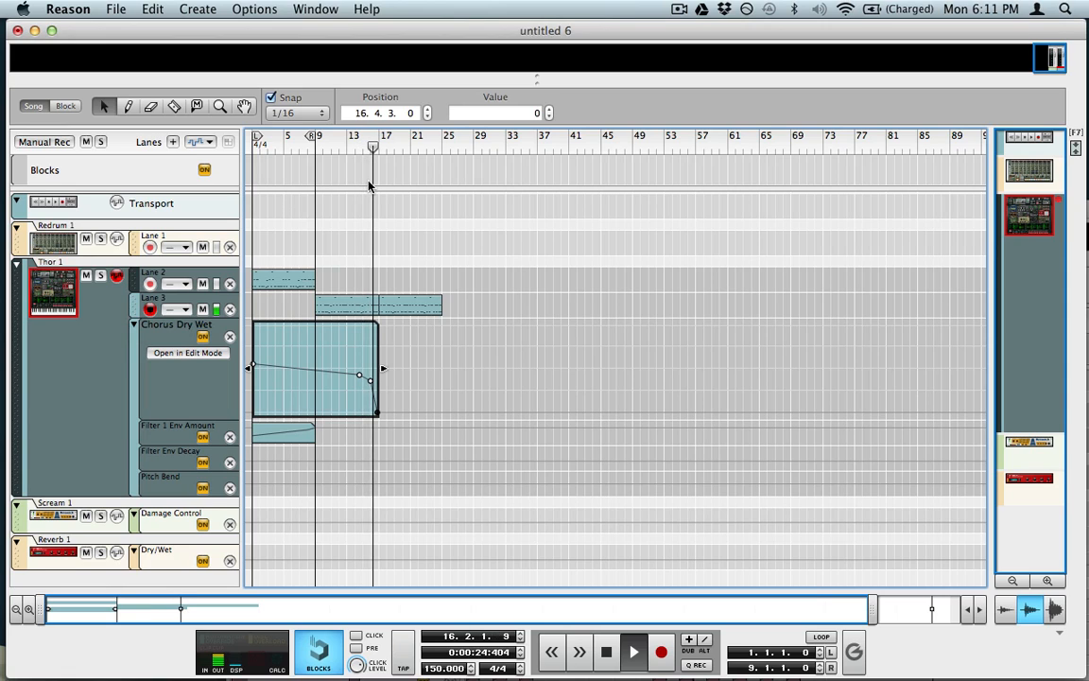
key("space")
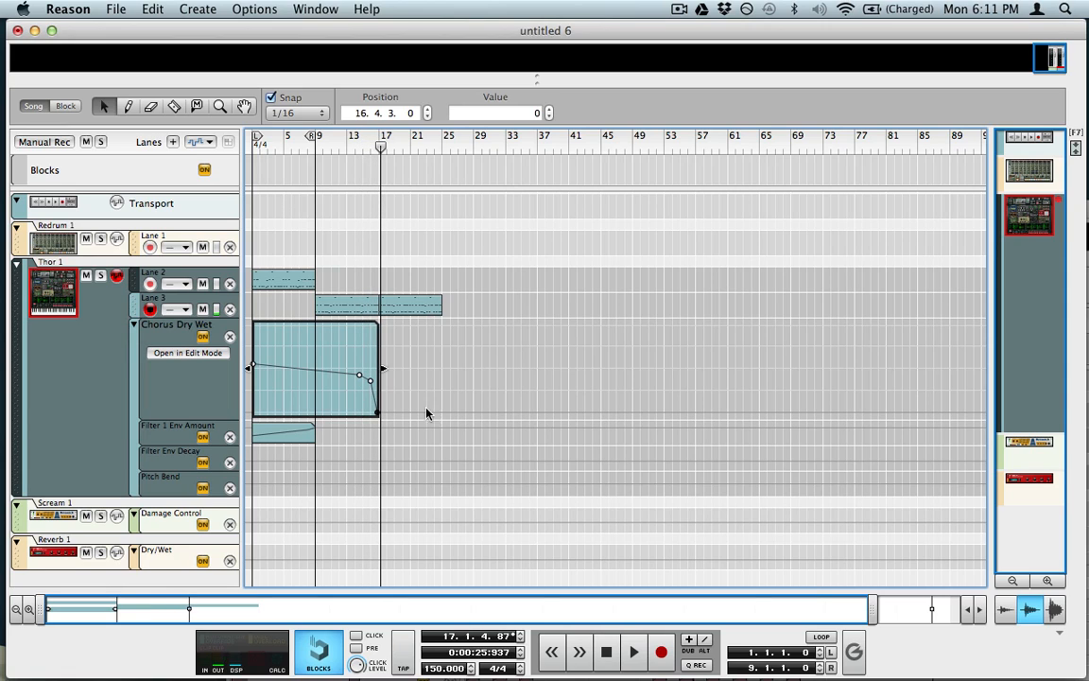
left_click(391, 113)
left_click(428, 110)
left_click(428, 110)
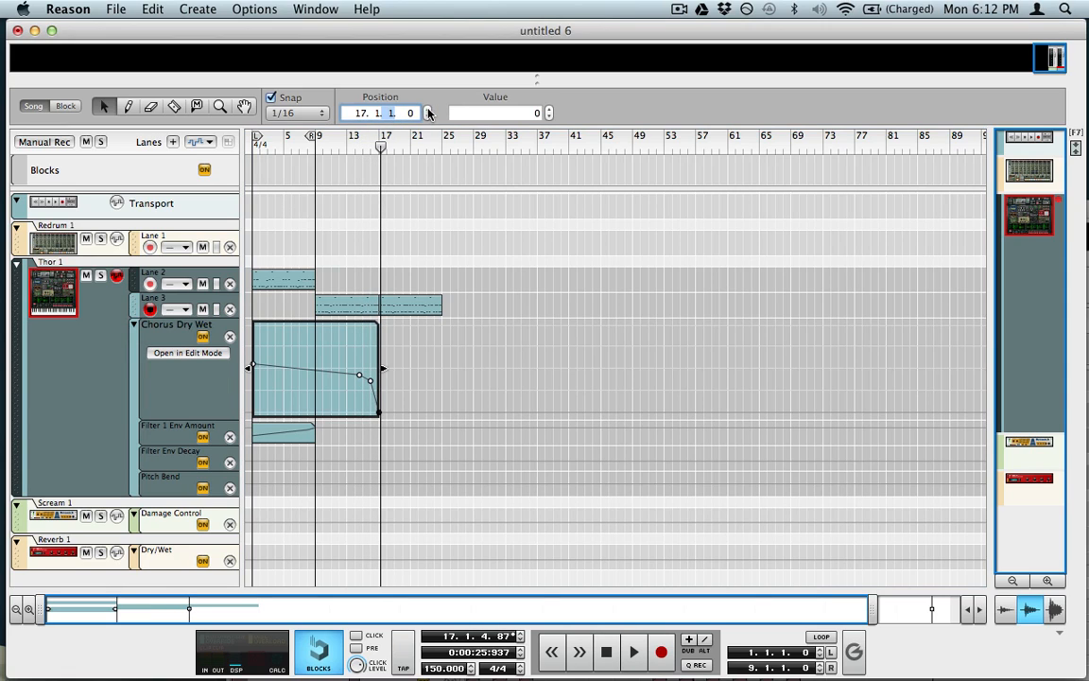
left_click(395, 309)
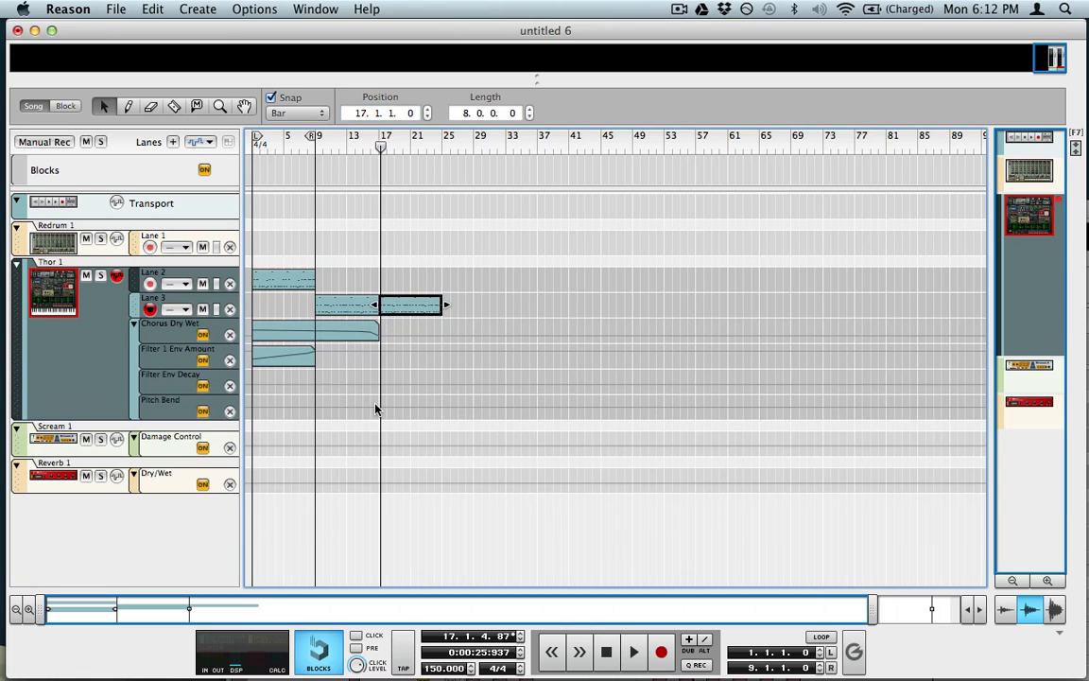
left_click(337, 361)
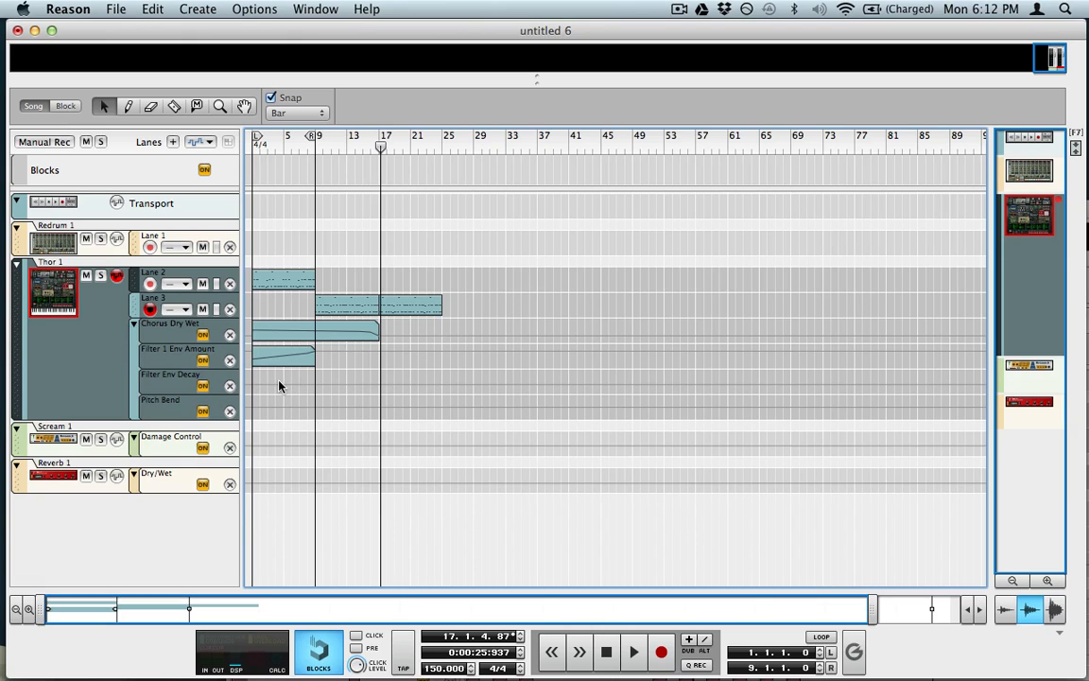
Step: Draw a 2-bar clip in the Filter Env Decay lane and open it for editing
key("p")
left_click_drag(271, 380, 284, 378)
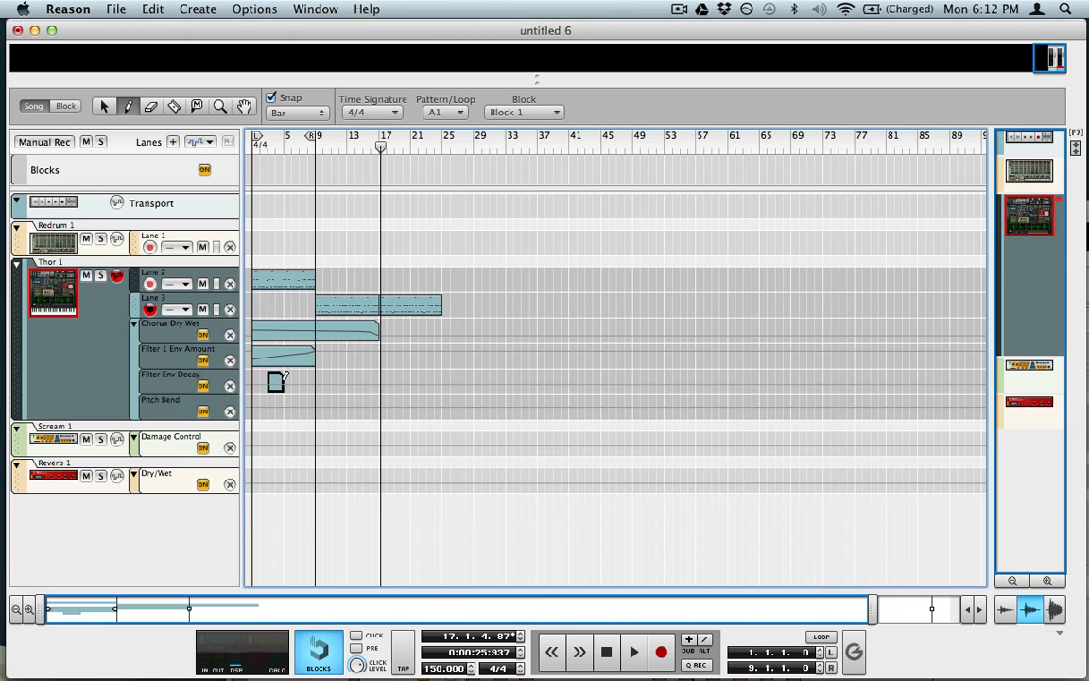
key("q")
double_click(278, 386)
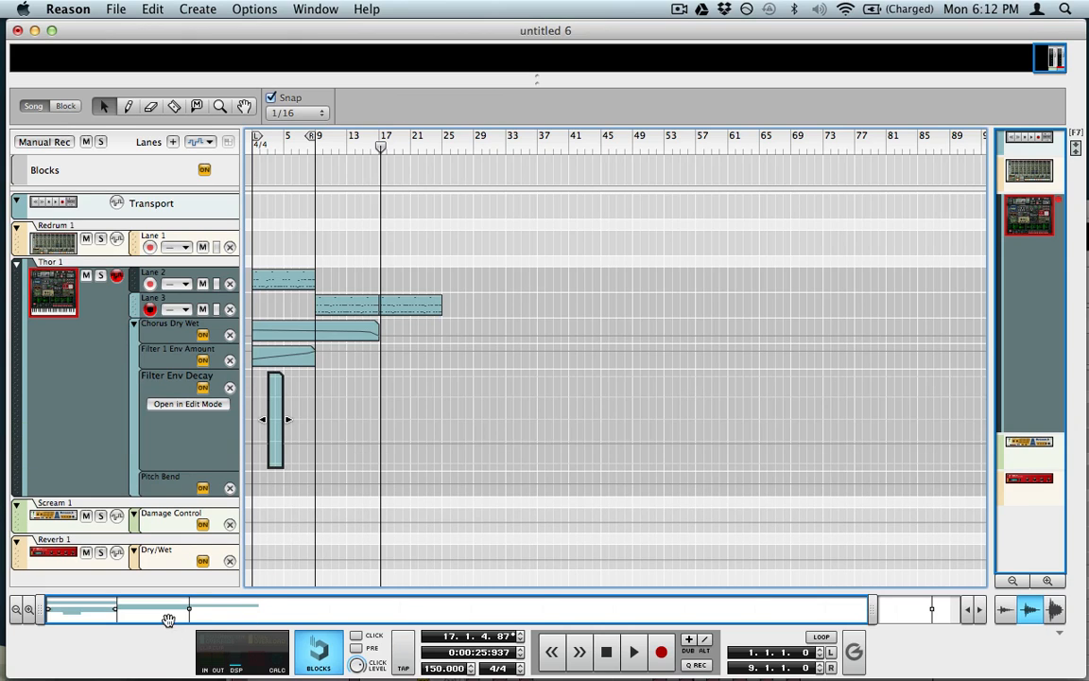
left_click_drag(196, 609, 181, 490)
left_click_drag(396, 594, 161, 676)
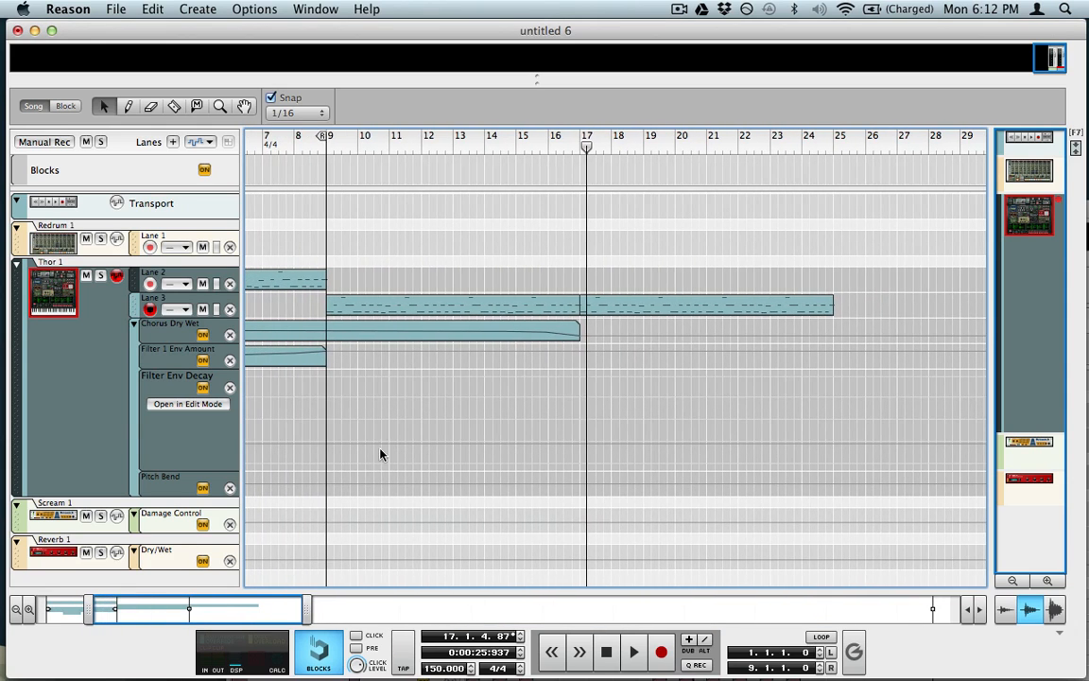
scroll(378, 450, "left", 3)
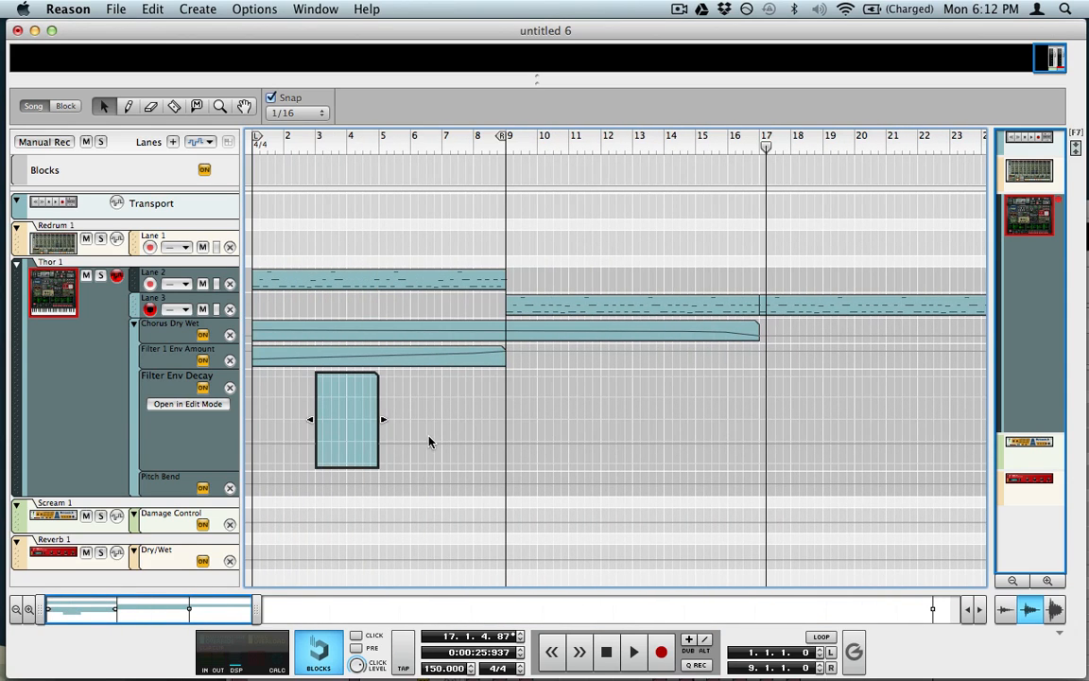
Step: Add a start point at value 29 positioned at 3.1.1.0
key("w")
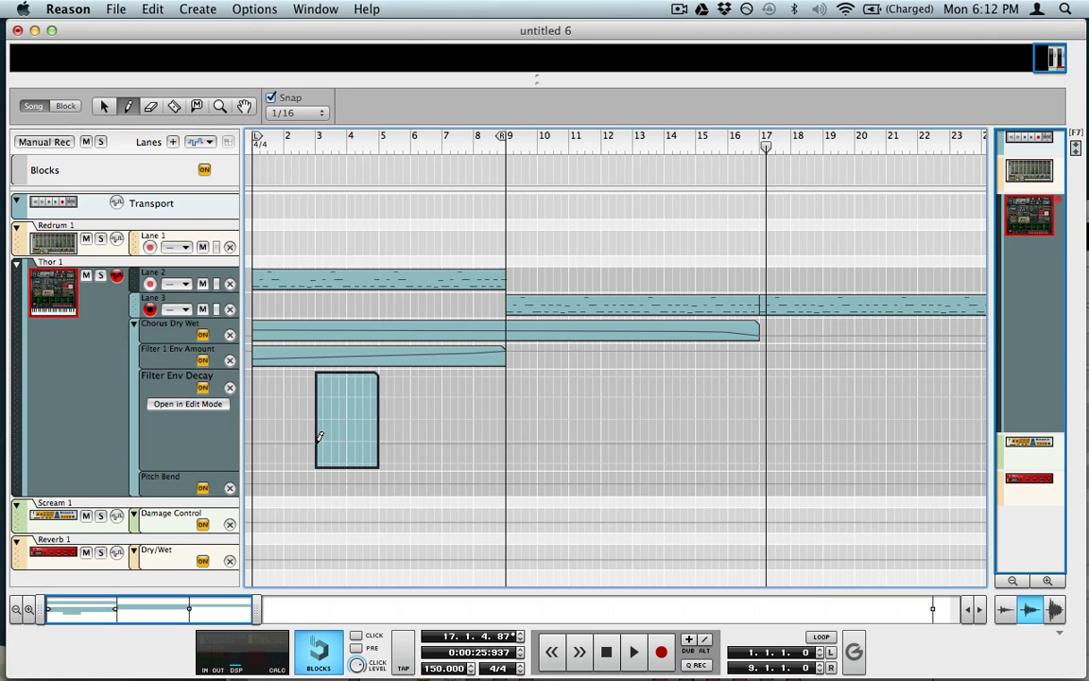
left_click(317, 441)
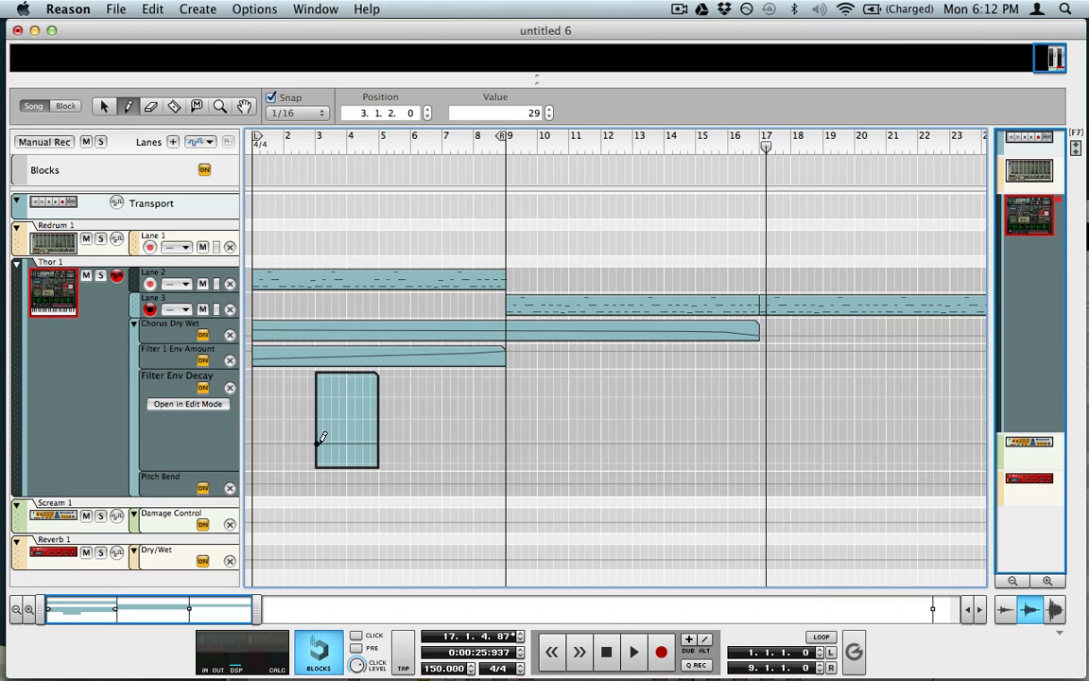
key("q")
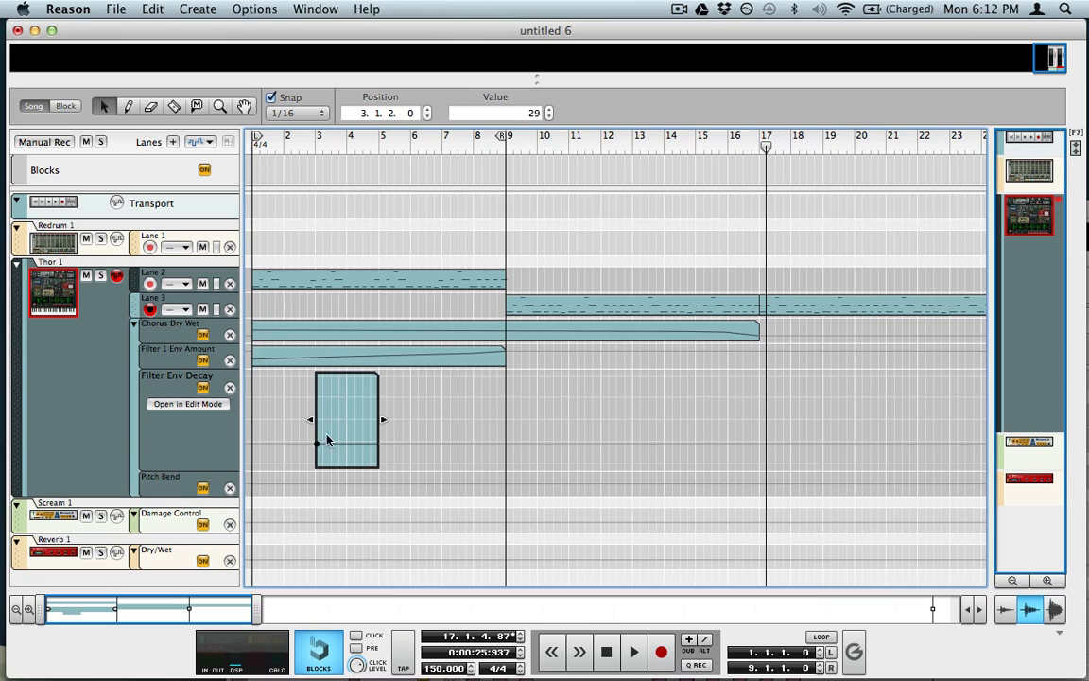
left_click(391, 114)
left_click(426, 116)
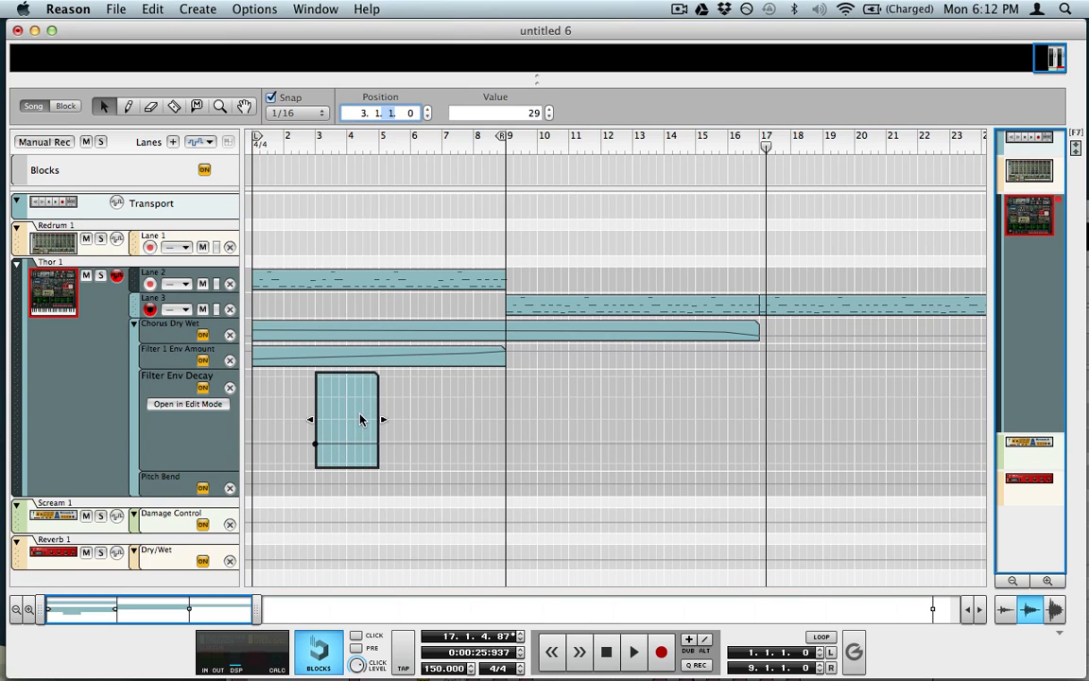
Step: Add a point at value 78 near bar 3.4 and move the end point to 5.1.1.0
key("w")
left_click(343, 408)
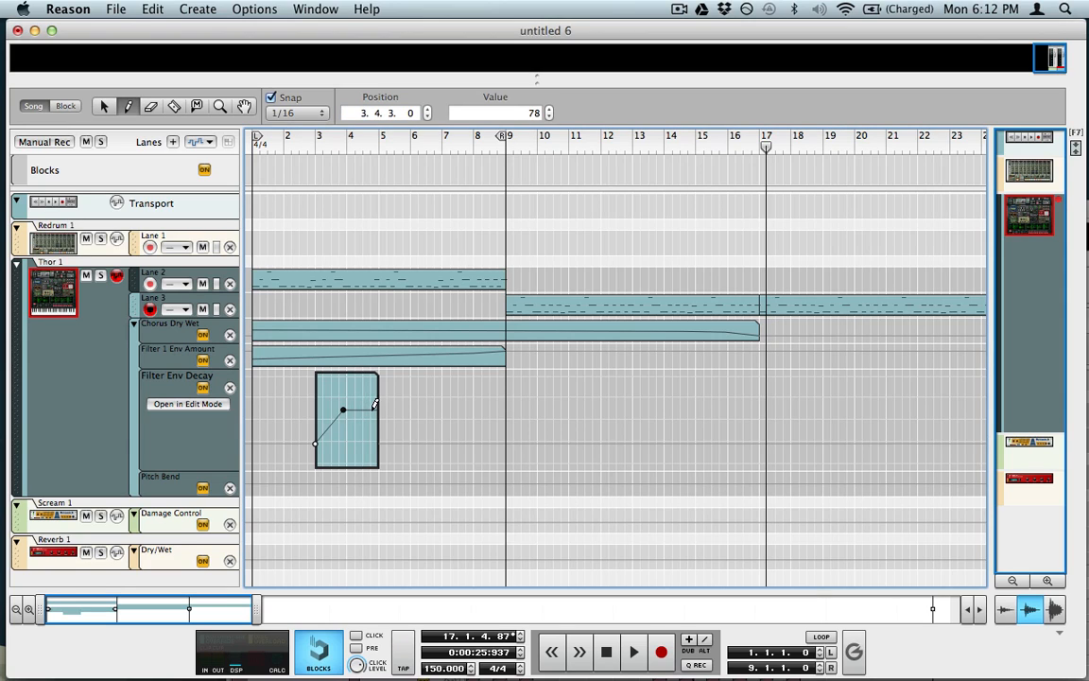
key("q")
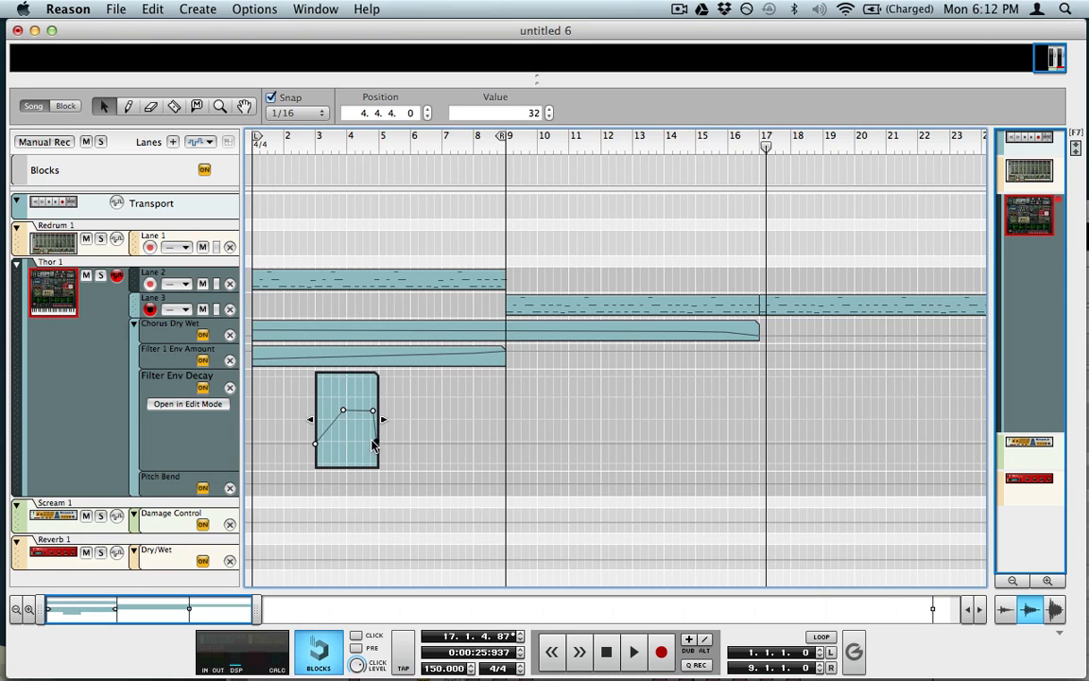
left_click(391, 113)
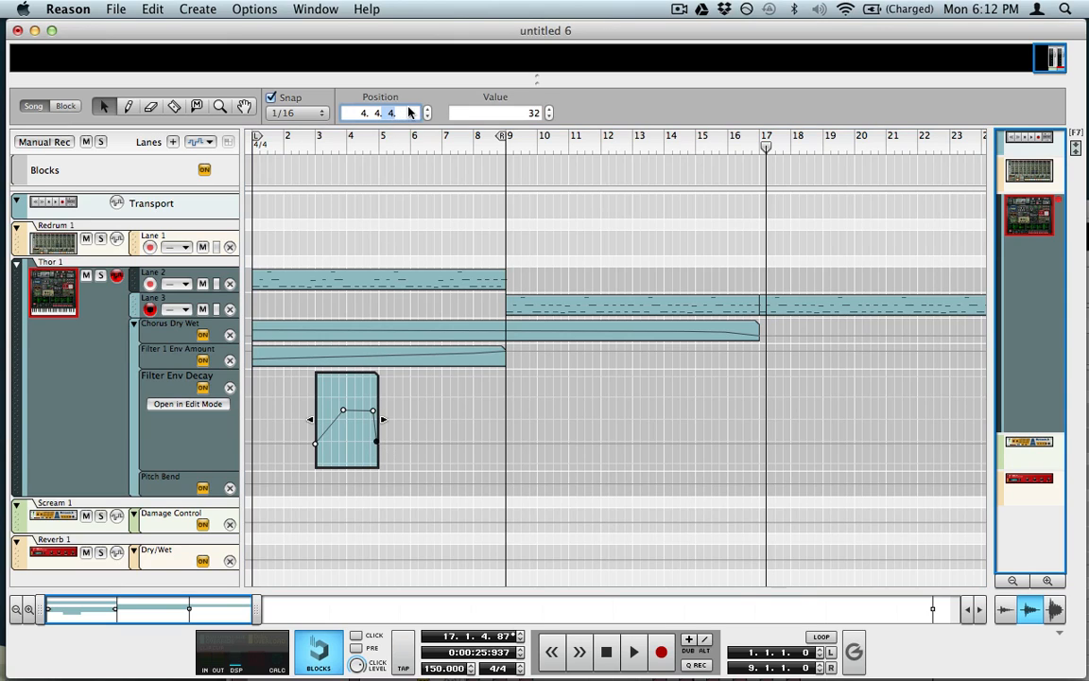
left_click(427, 110)
Step: Level the clip's end value to match its start, then play from near bar 2
left_click_drag(398, 426, 295, 469)
left_click(563, 114)
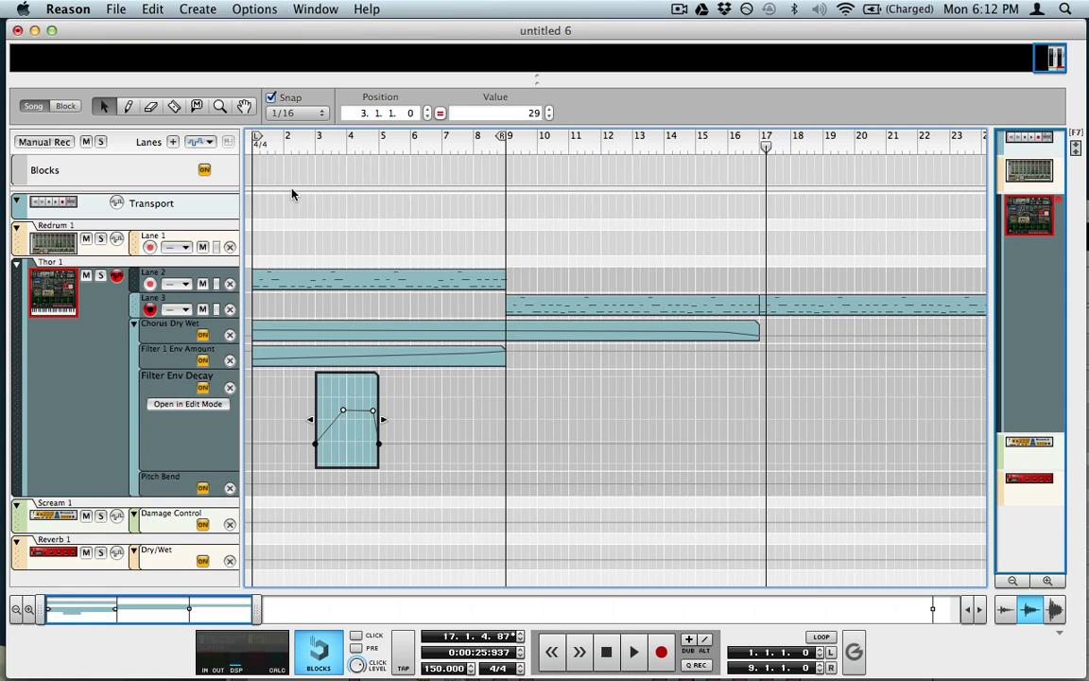
left_click(293, 140)
key("space")
left_click(454, 389)
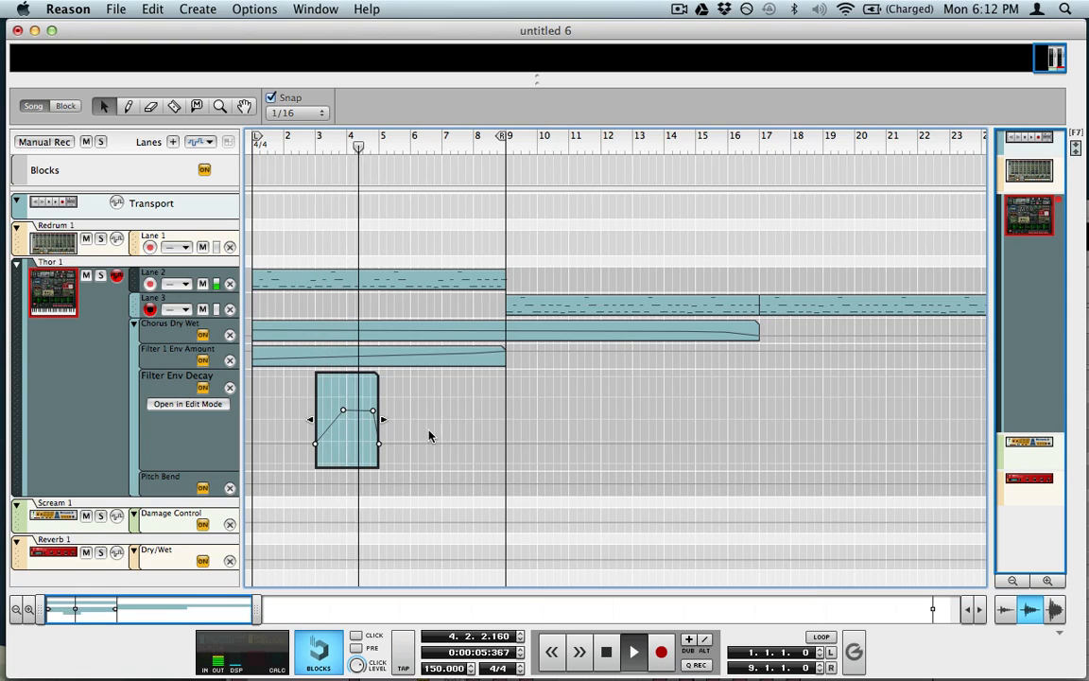
Step: Leave clip editing and copy the Filter Env Decay clip to start at bar 11
double_click(433, 387)
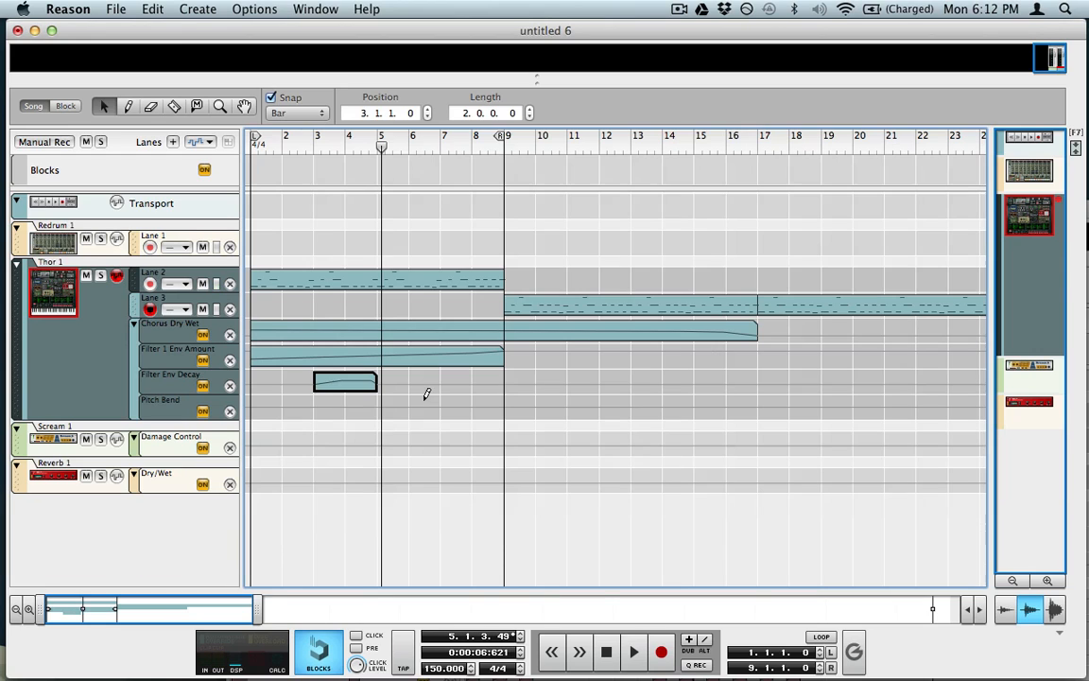
left_click_drag(352, 388, 576, 388)
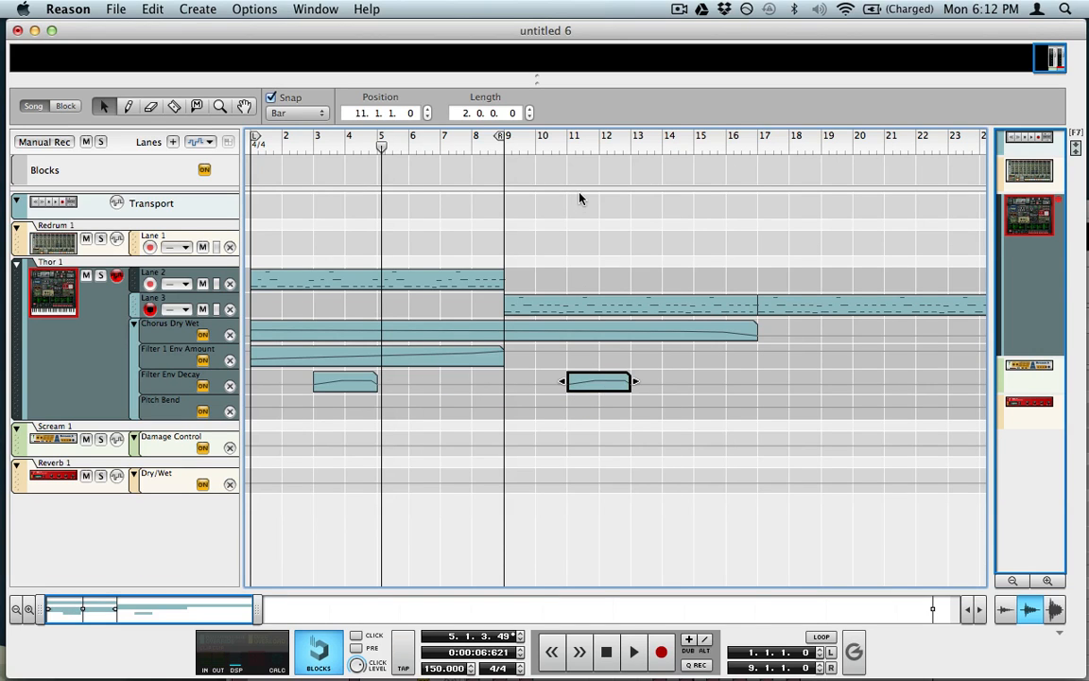
left_click(562, 147)
key("space")
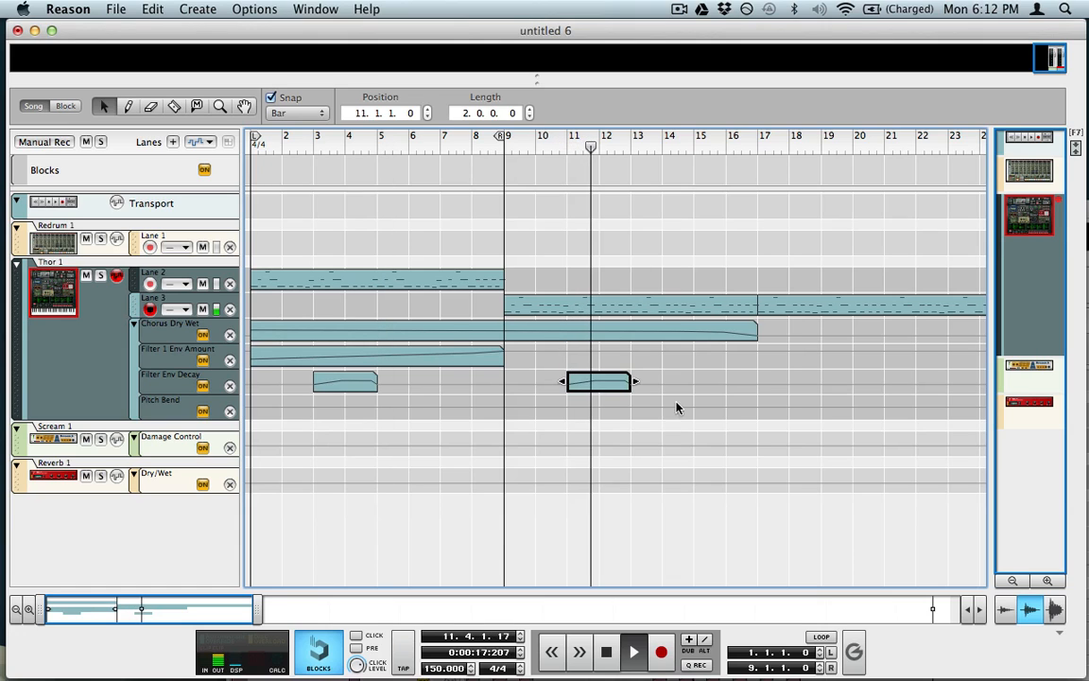
left_click(664, 439)
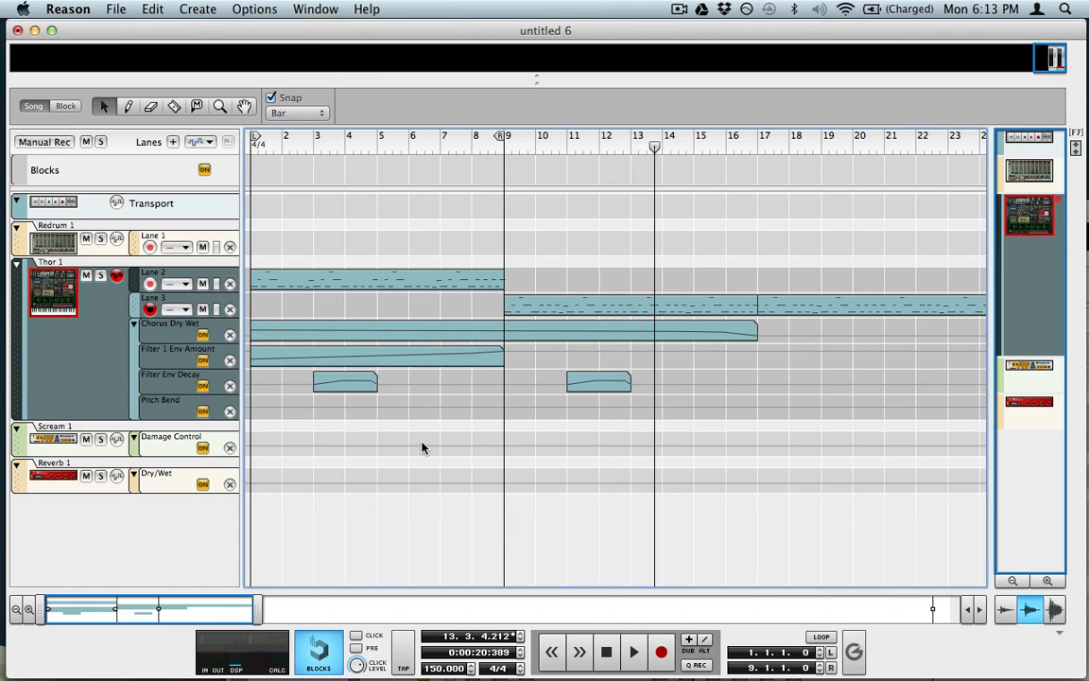
Step: Copy the Filter Env Decay clips further right so repeats reach bars 15, 19 and 23
left_click_drag(648, 392, 830, 381)
scroll(830, 381, "right", 5)
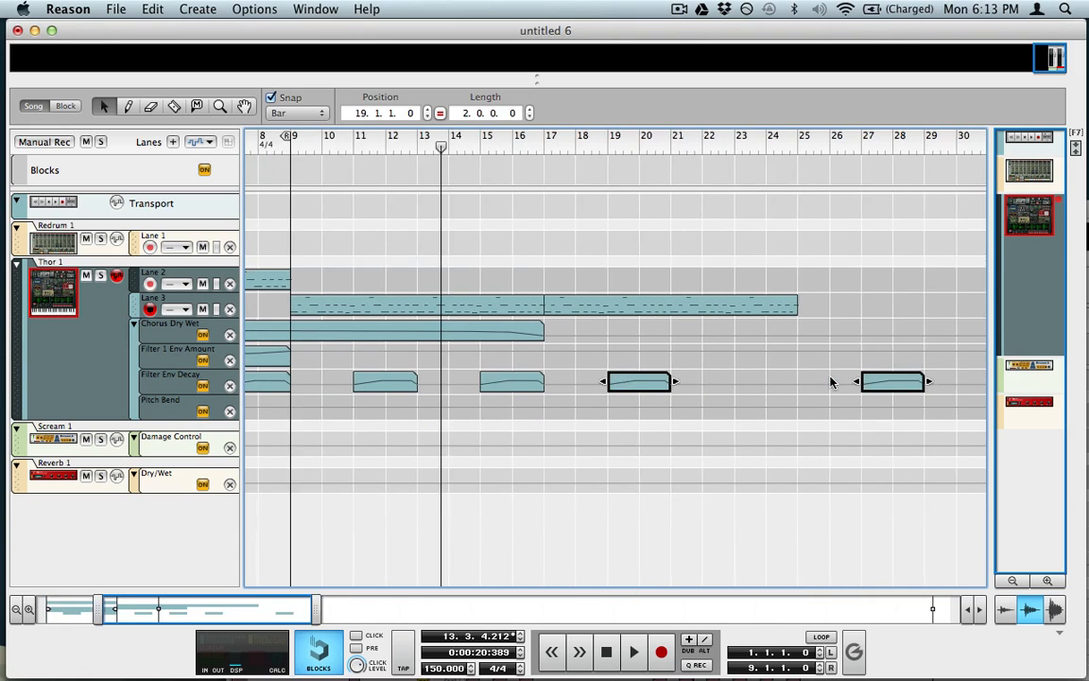
left_click_drag(903, 376, 758, 389)
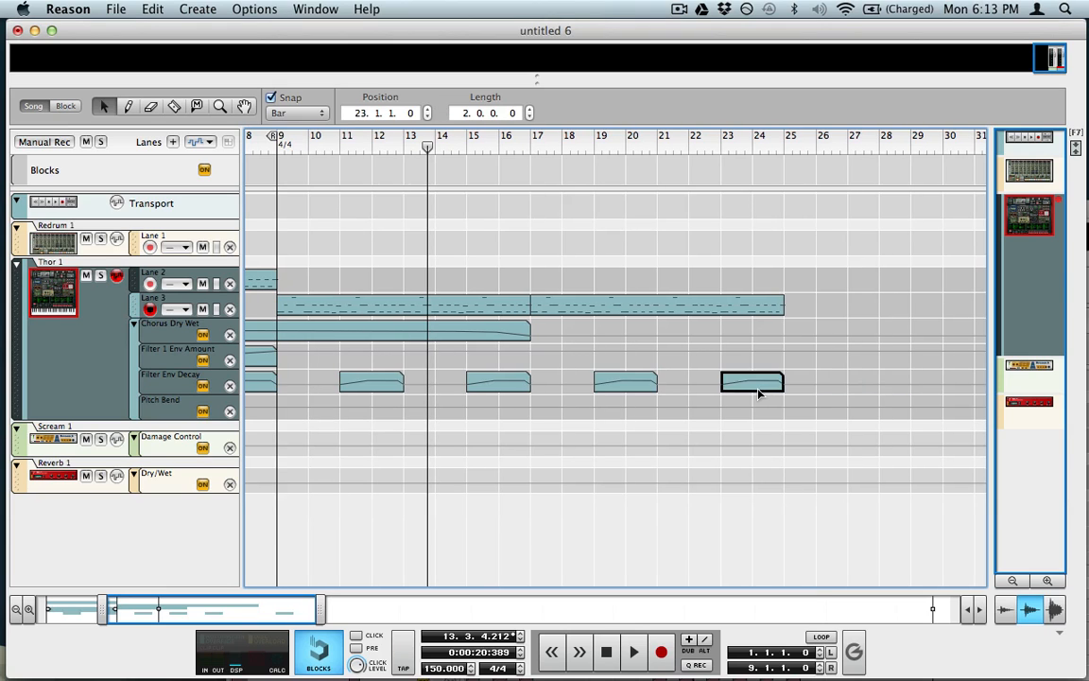
scroll(759, 395, "left", 5)
left_click(317, 418)
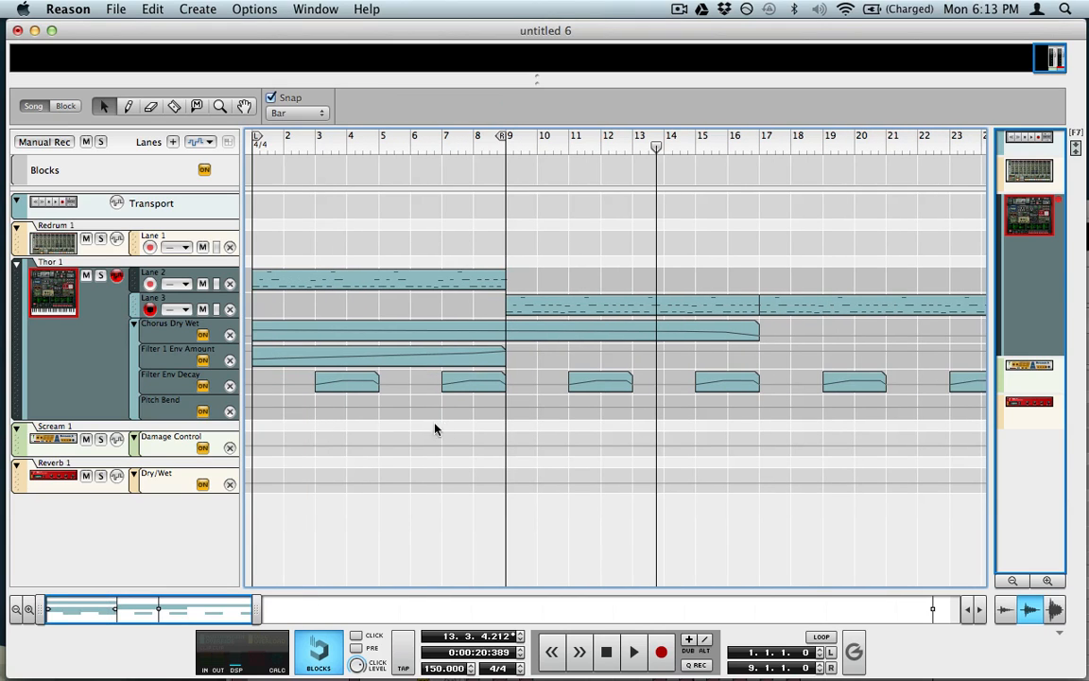
Step: Draw a Pitch Bend clip spanning bars 7–9 and open it for editing
key("w")
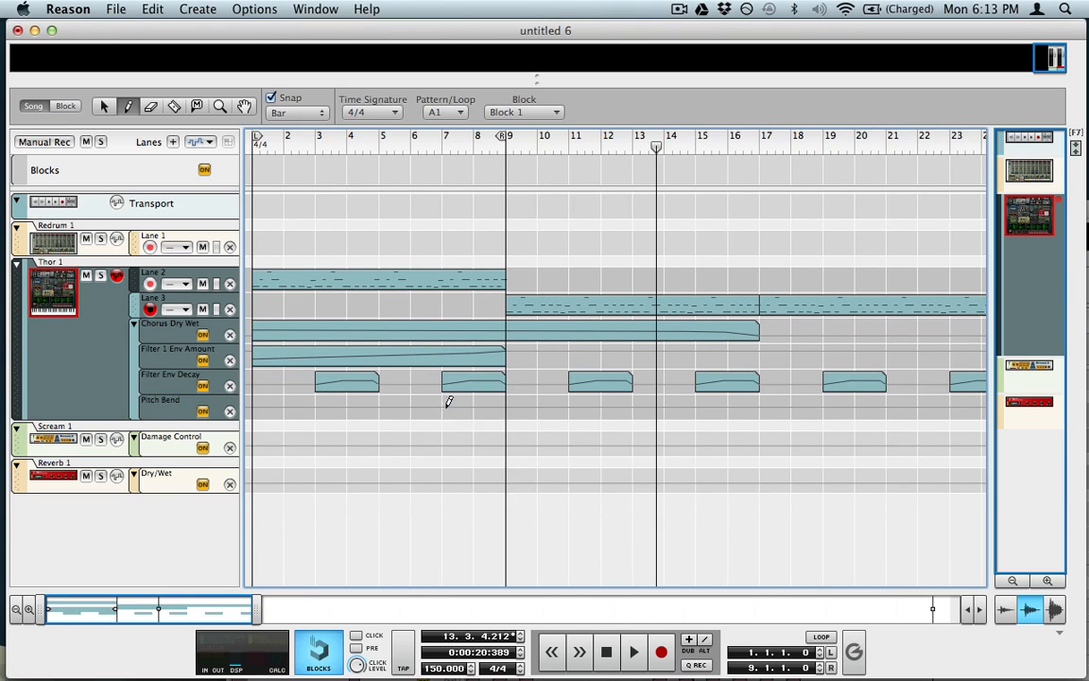
mouse_move(449, 402)
left_mouse_down()
mouse_move(518, 406)
mouse_move(488, 369)
left_mouse_up()
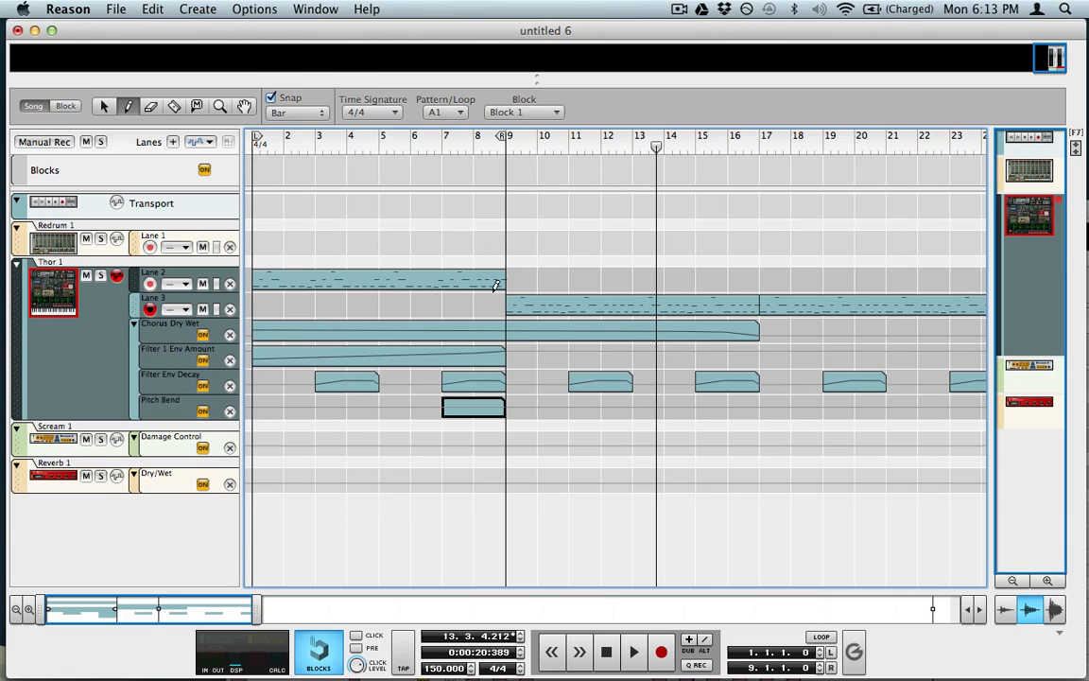
key("q")
double_click(475, 407)
Step: Add a pitch bend point at the clip start with value 0
key("w")
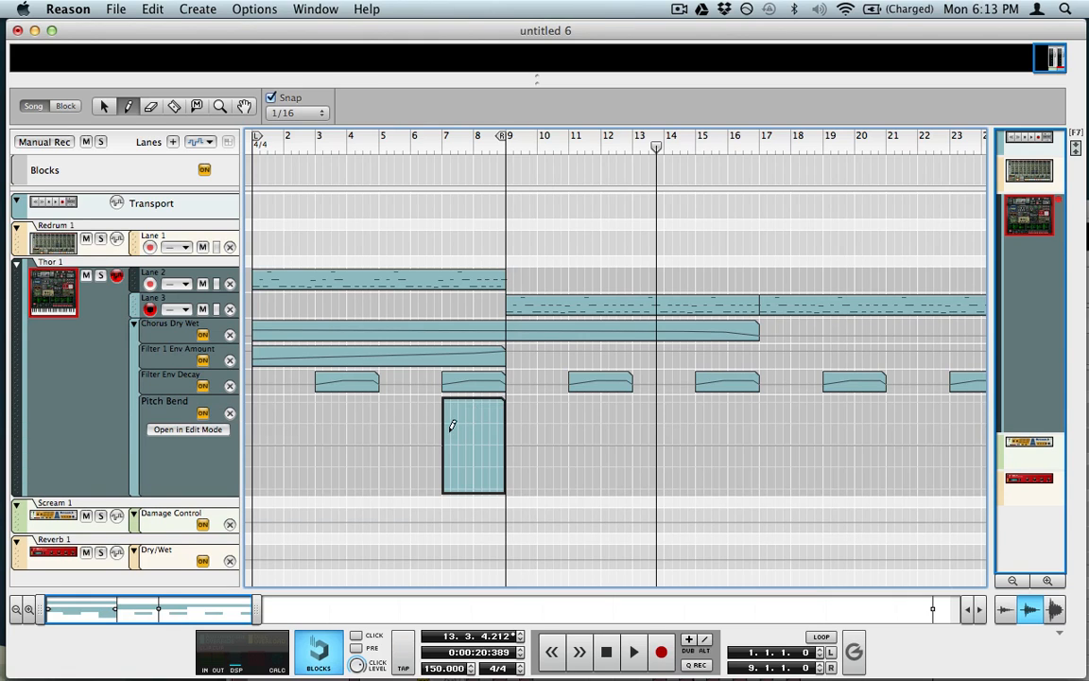
left_click(446, 441)
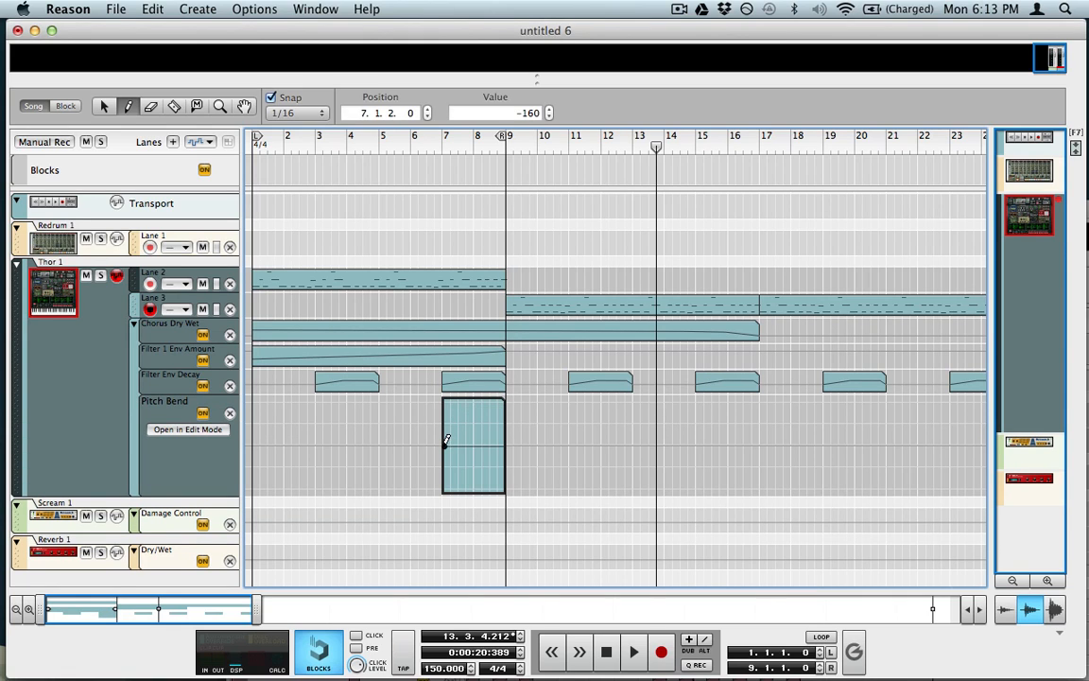
double_click(515, 111)
type("0")
key("Return")
double_click(389, 112)
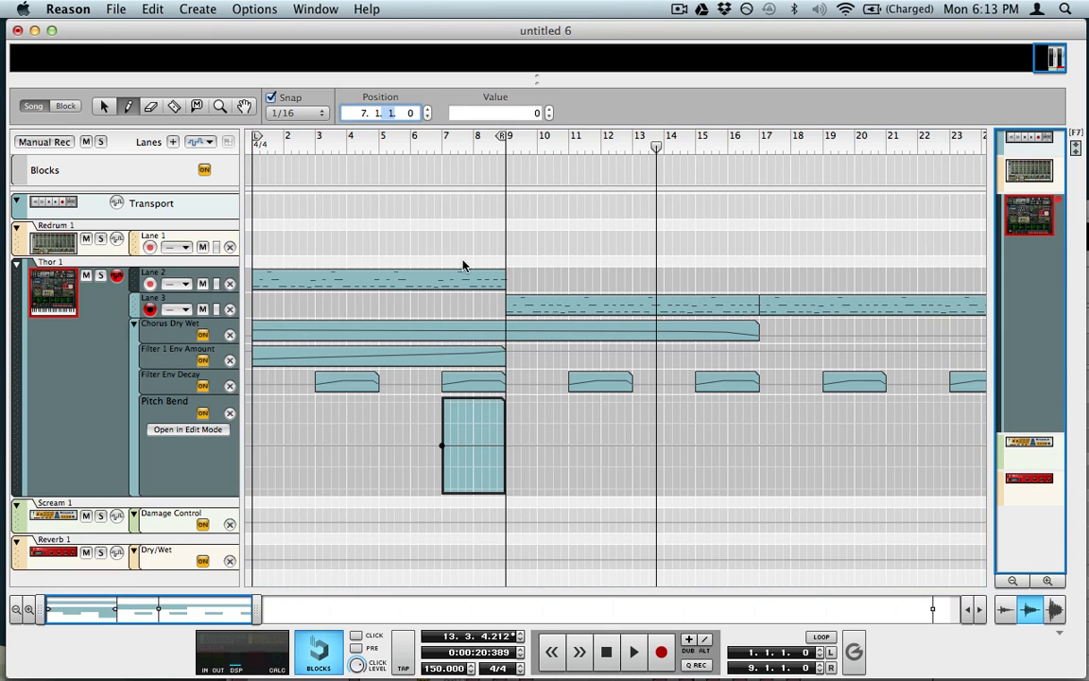
Step: Add a point raised to the maximum 8191 at position 8.3.1.0
left_click(490, 415)
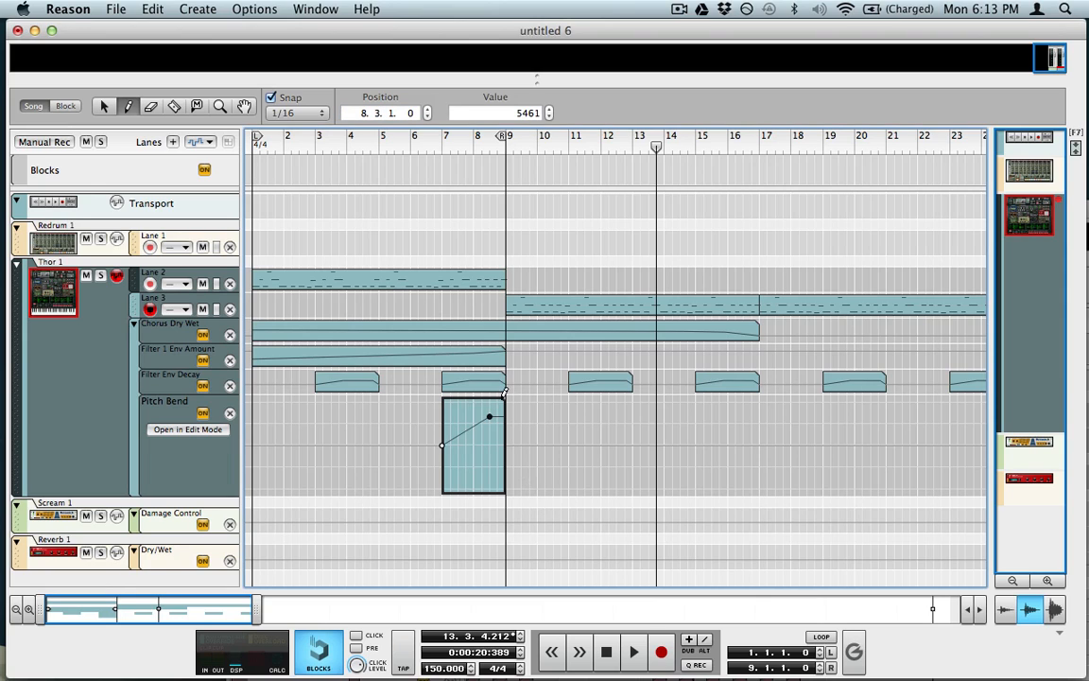
key("q")
left_click_drag(489, 415, 488, 402)
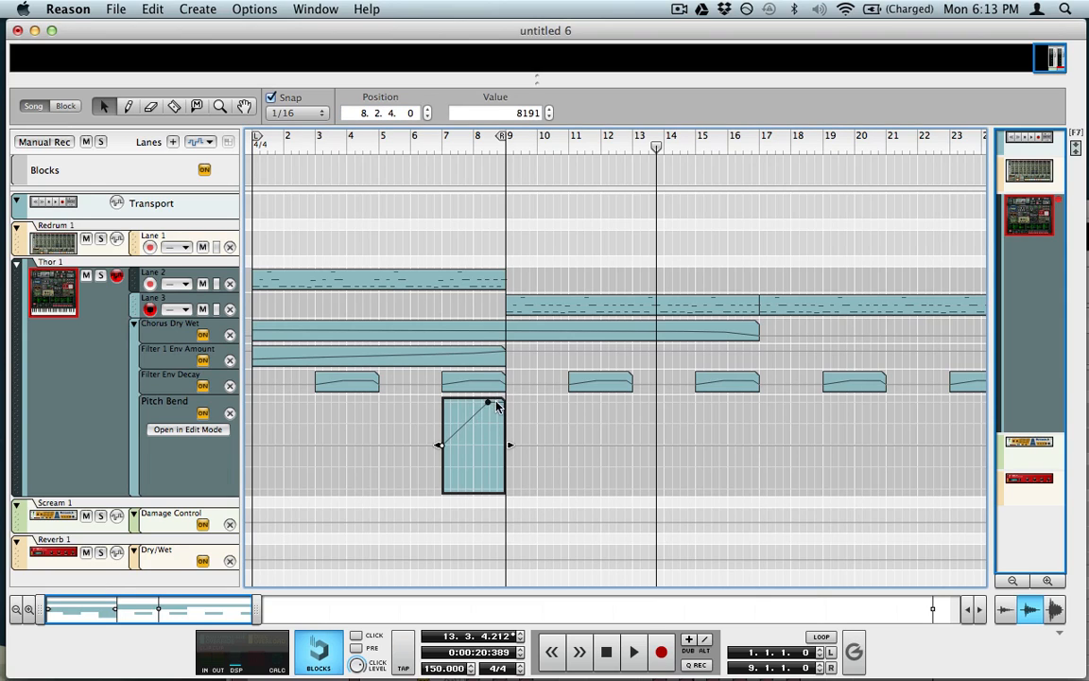
left_click(391, 113)
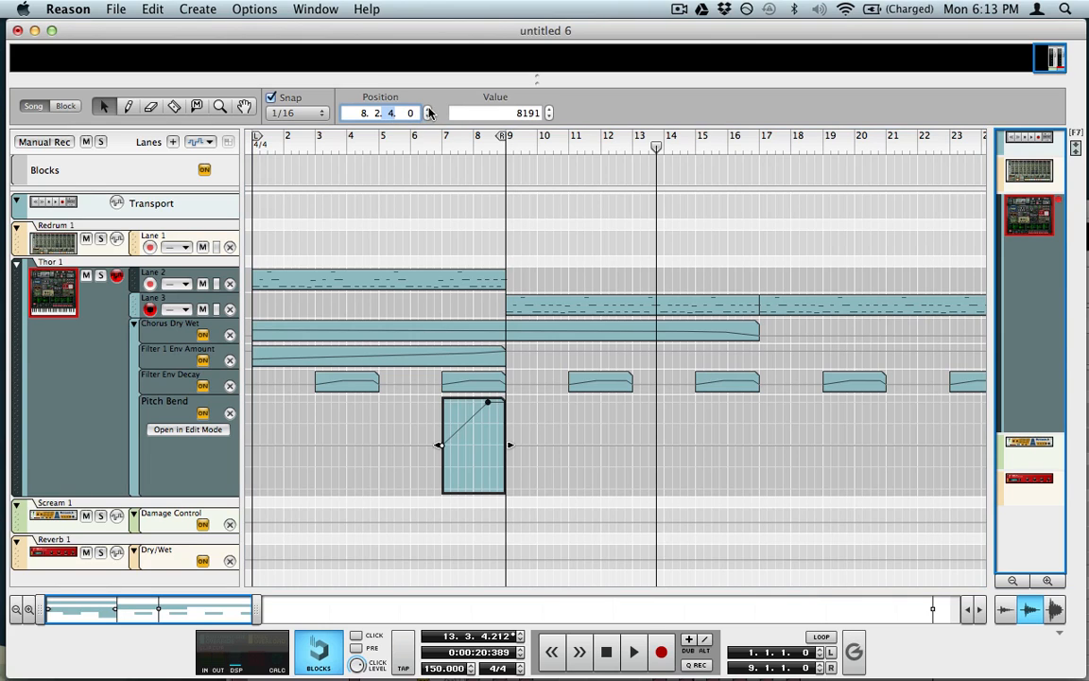
left_click(428, 110)
Step: Add a final point at bar 9 with value 0 and leave clip editing
key("w")
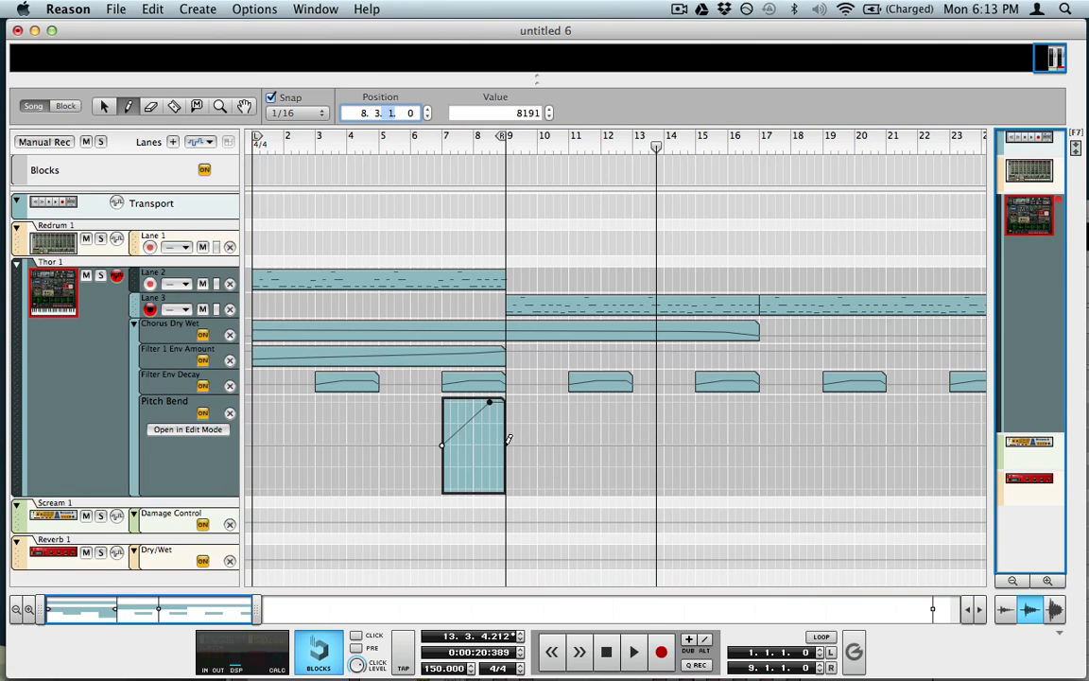
left_click(507, 443)
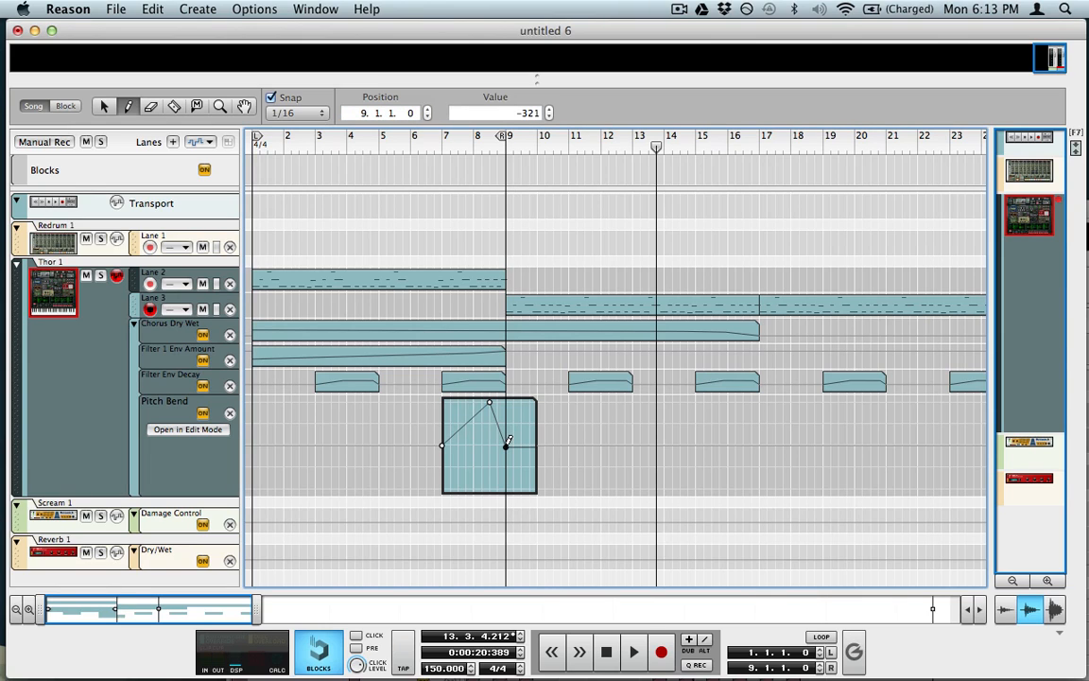
double_click(529, 111)
type("0")
key("Return")
key("shift+Tab")
key("shift+Tab")
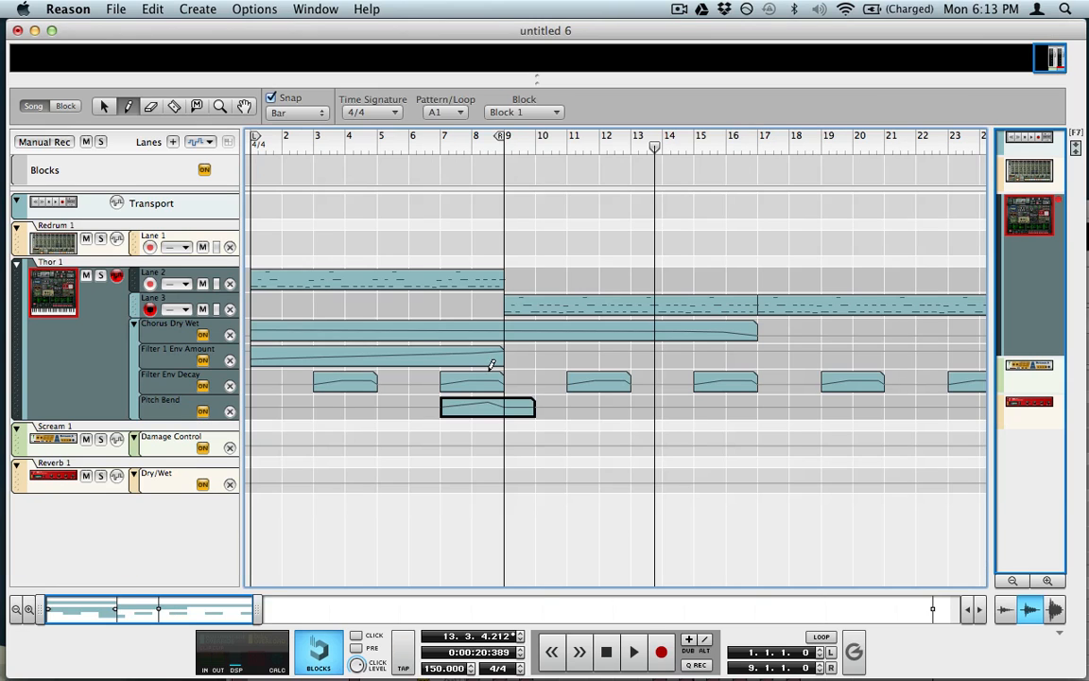
Step: Trim the Pitch Bend clip to end at bar 9 and play it from bar 7
key("q")
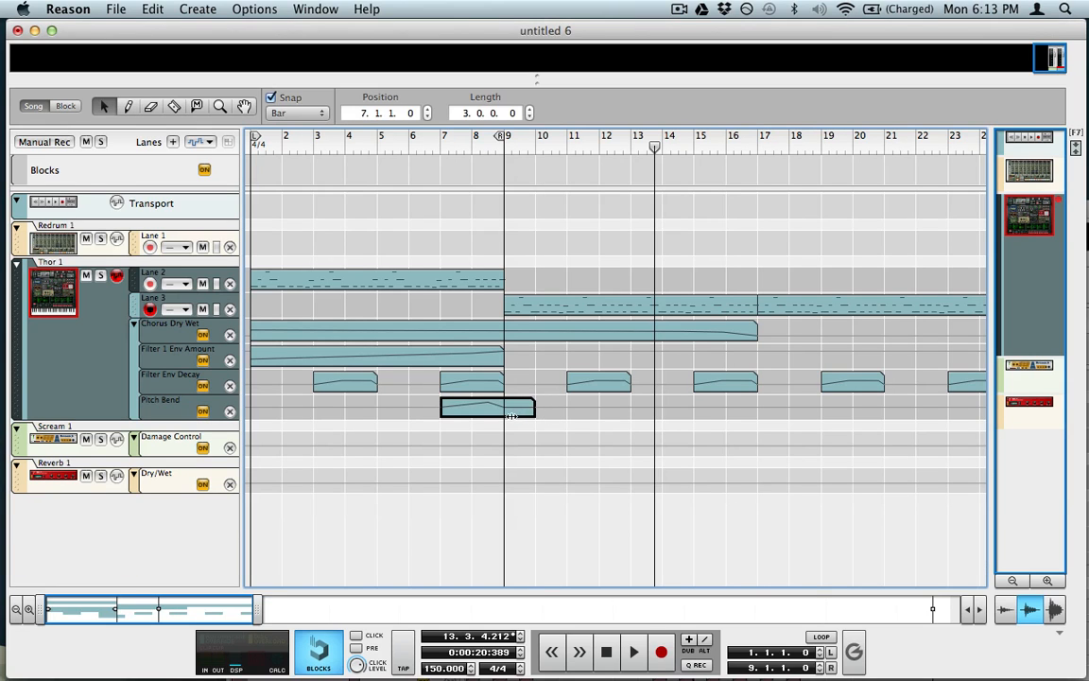
left_click_drag(511, 415, 504, 408)
left_click(444, 139)
key("space")
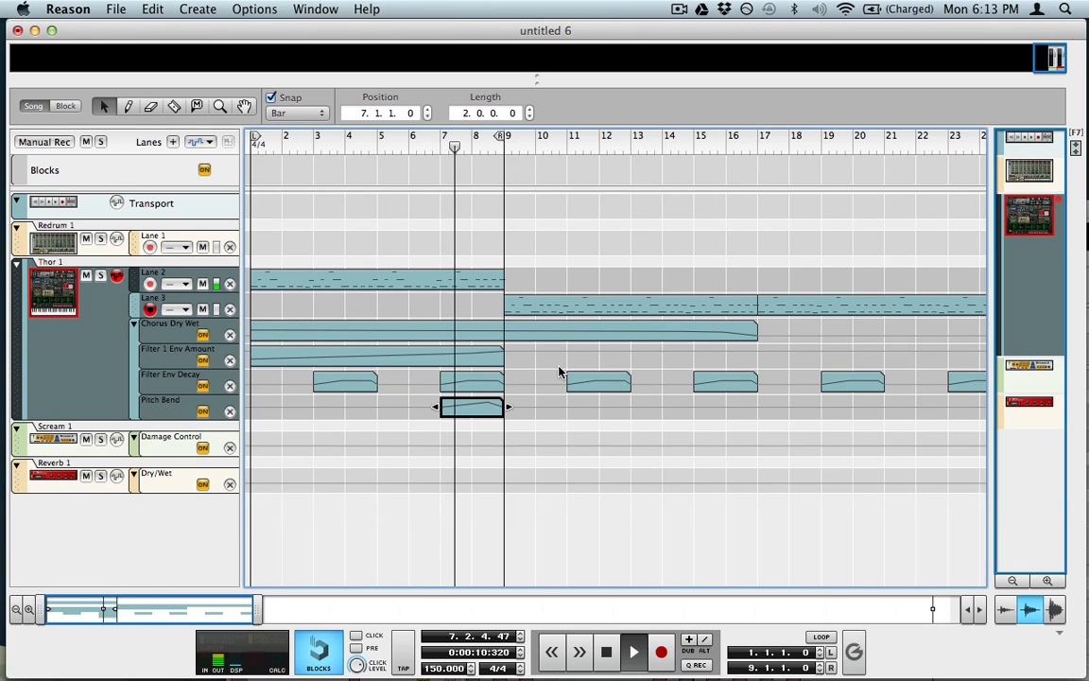
left_click(559, 433)
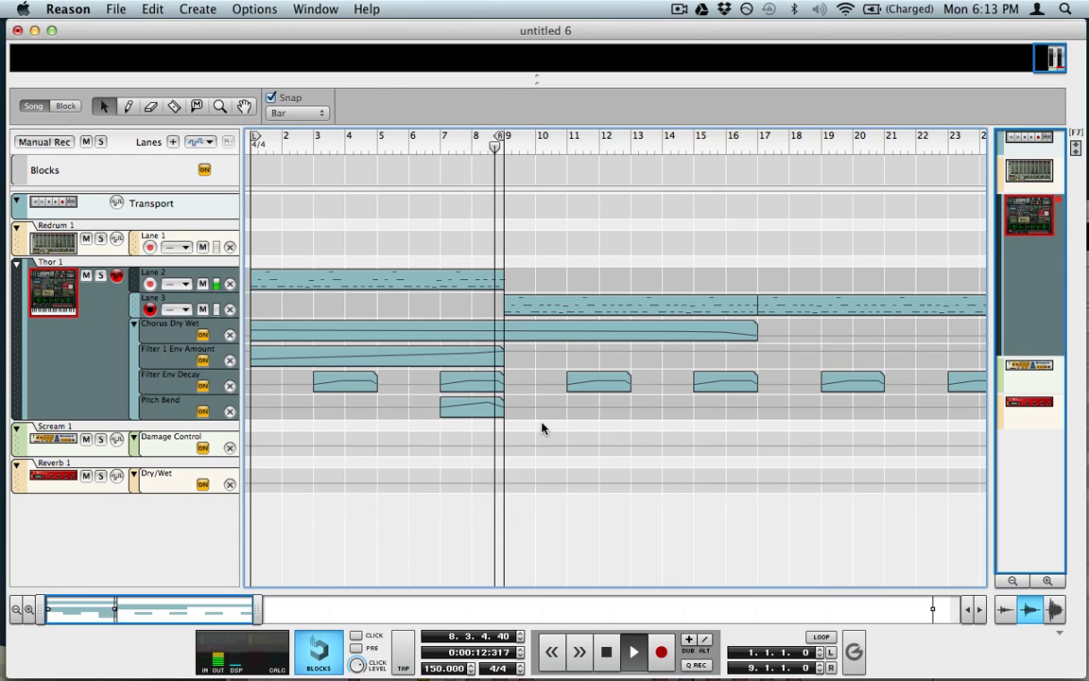
key("space")
Step: Copy the Pitch Bend clip to bars 15 and 23 and play from around bar 14
left_click_drag(491, 408, 860, 416)
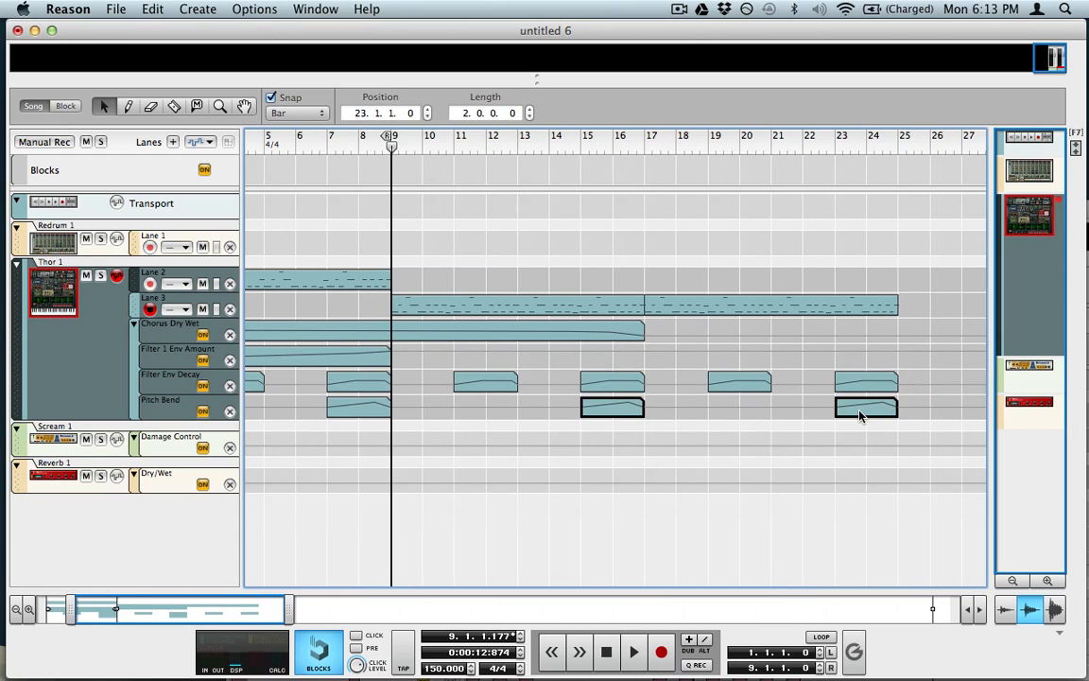
left_click(556, 142)
key("space")
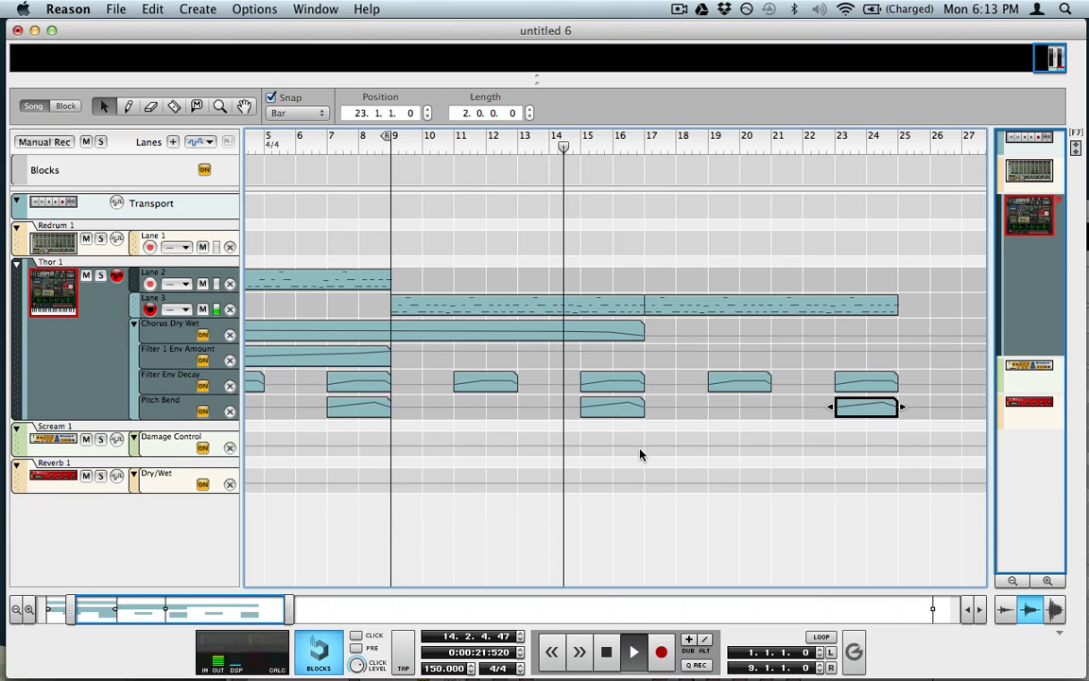
left_click(643, 462)
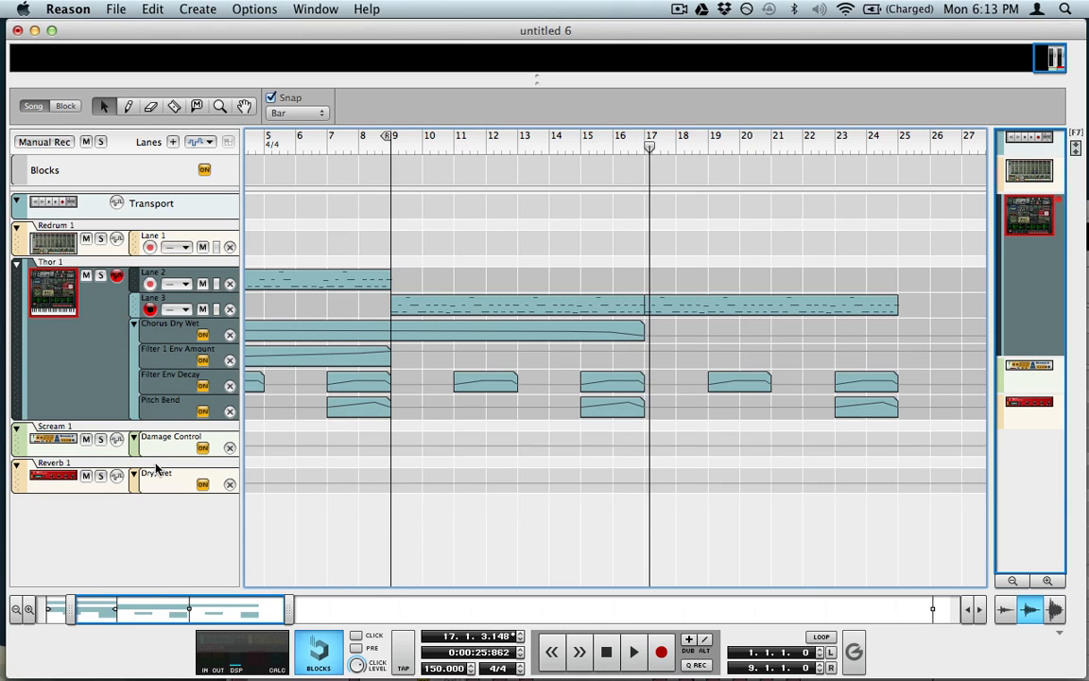
Step: Draw a Damage Control automation clip over bars 7–9 and open it for editing
key("w")
left_click_drag(331, 445, 377, 445)
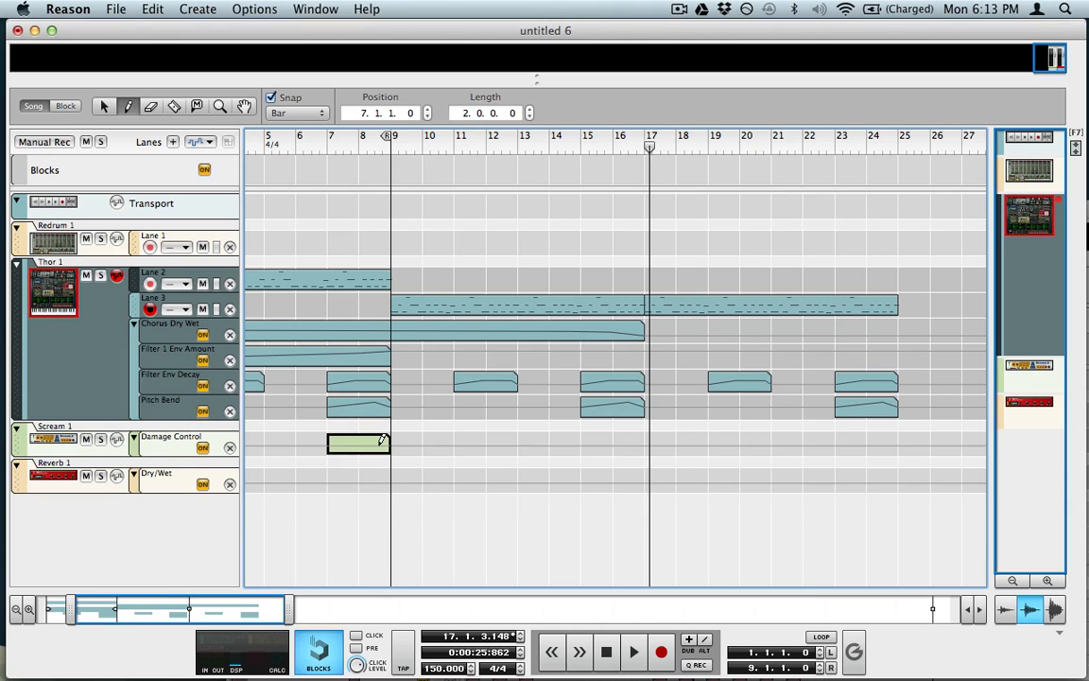
key("q")
double_click(354, 445)
Step: Add a start point at position 7.1.1.0 with value 39
key("w")
left_click(330, 497)
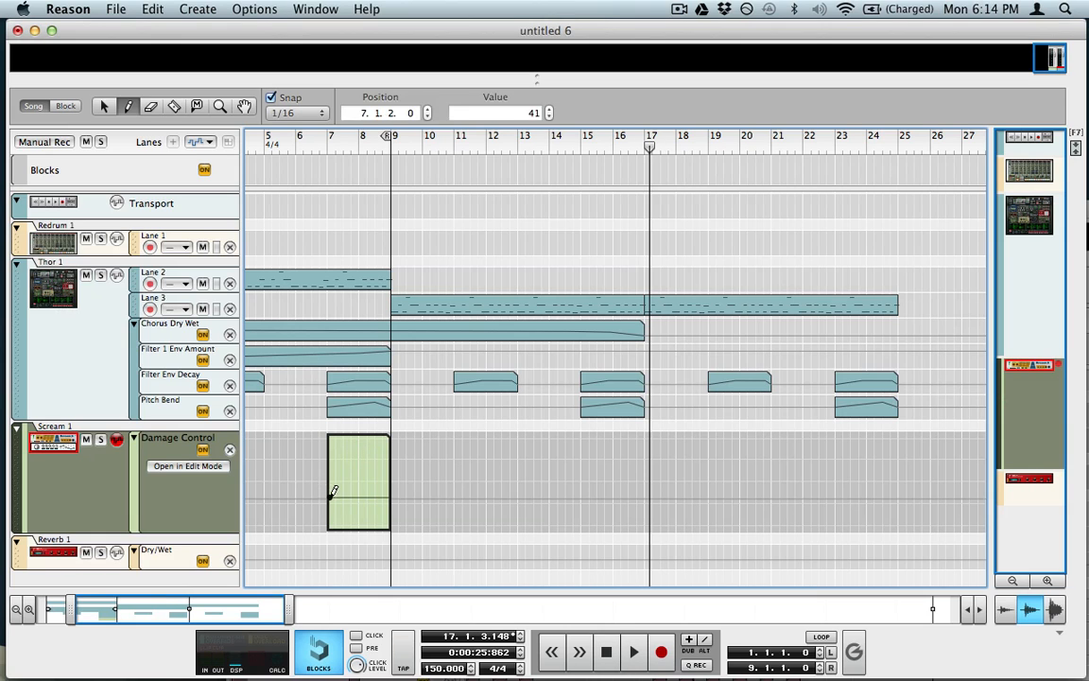
key("q")
left_click_drag(330, 496, 330, 501)
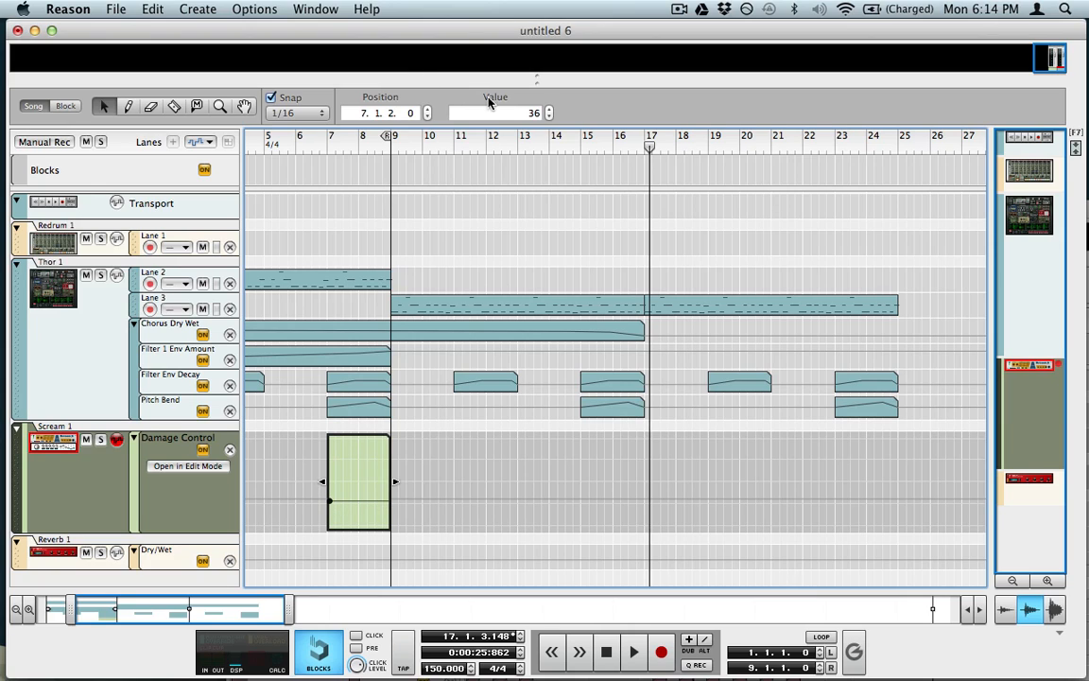
left_click(515, 113)
left_click(548, 108)
left_click(548, 108)
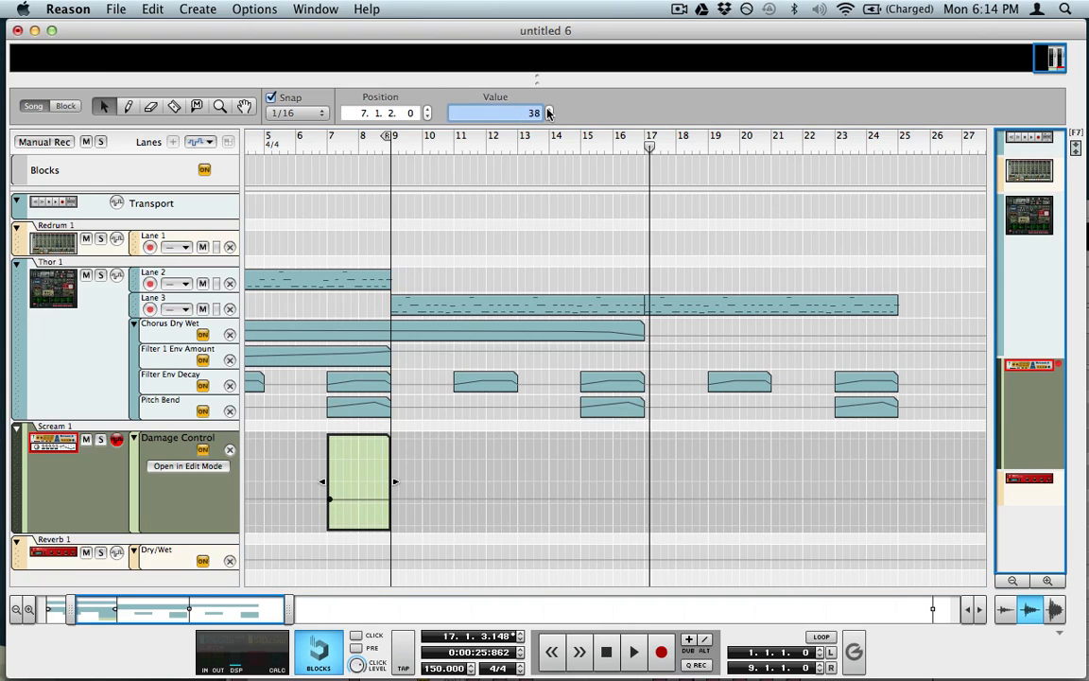
left_click(549, 108)
left_click(394, 113)
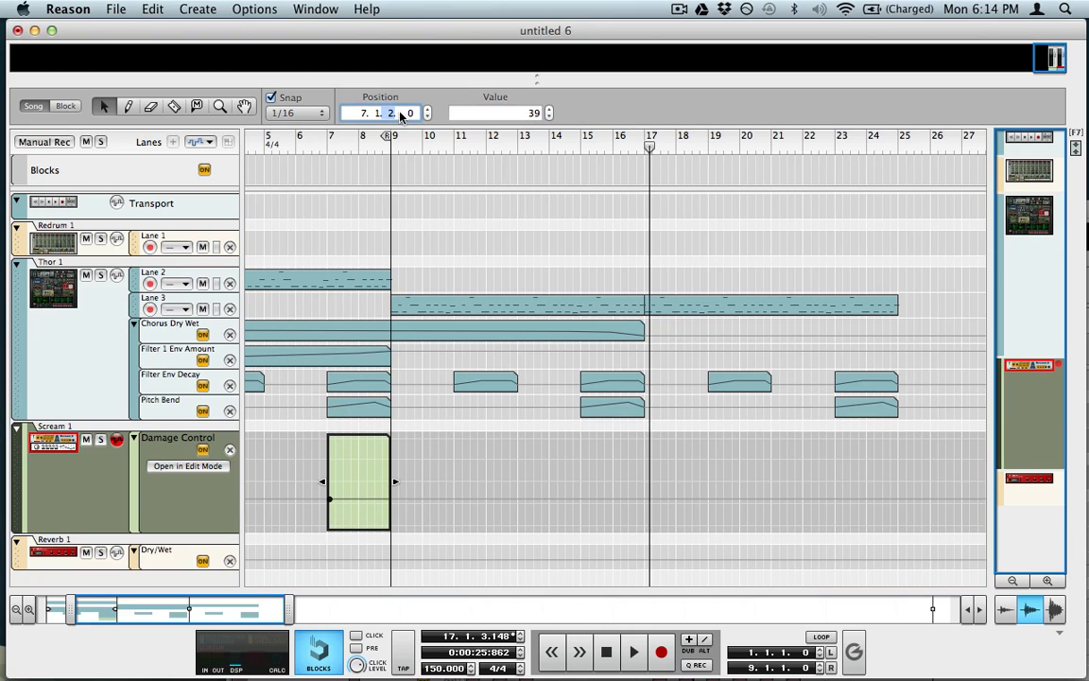
left_click(428, 117)
Step: Add an end point at 9.1.1.0 with value about 88, then leave Edit Mode
key("w")
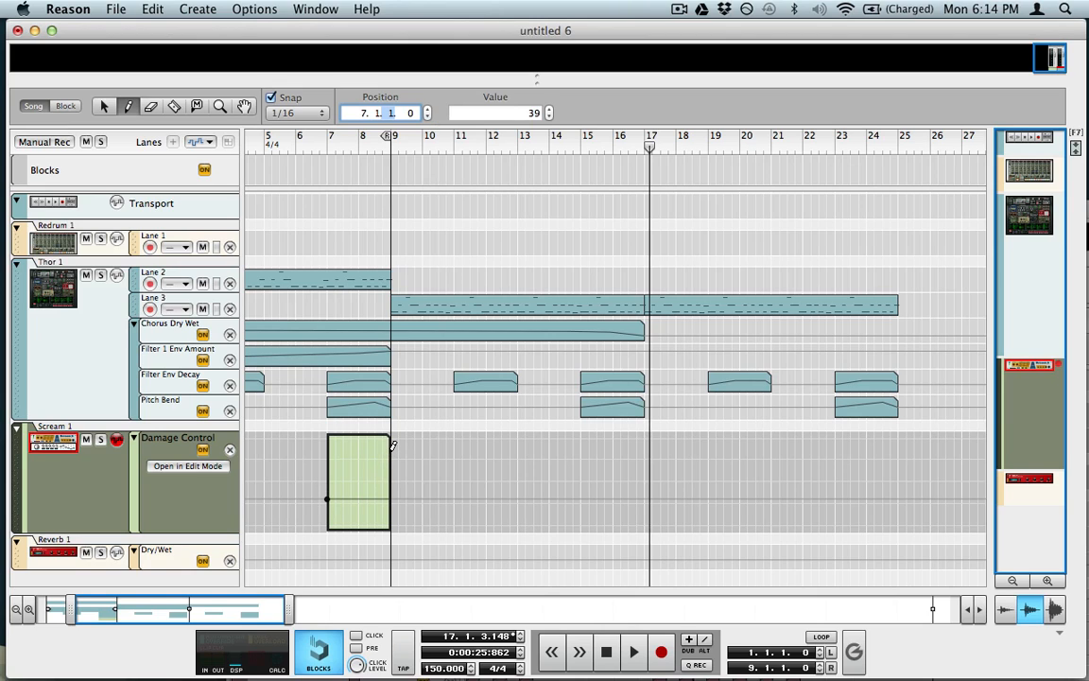
left_click(389, 450)
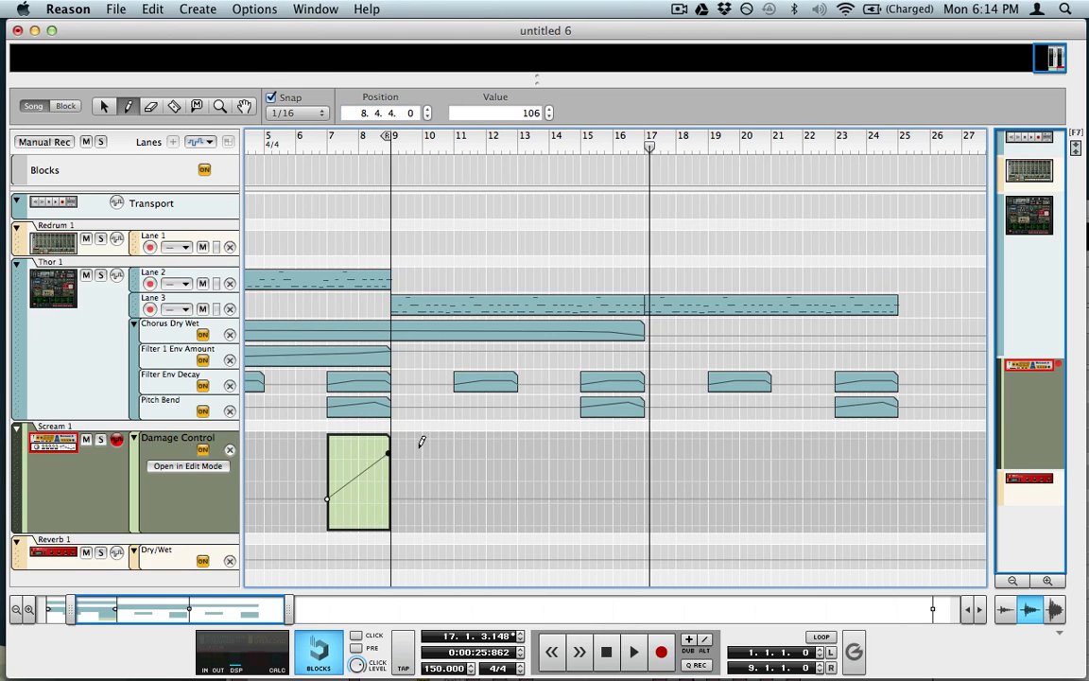
left_click_drag(529, 114, 532, 189)
left_click(391, 113)
left_click(427, 109)
key("super+e")
key("super+e")
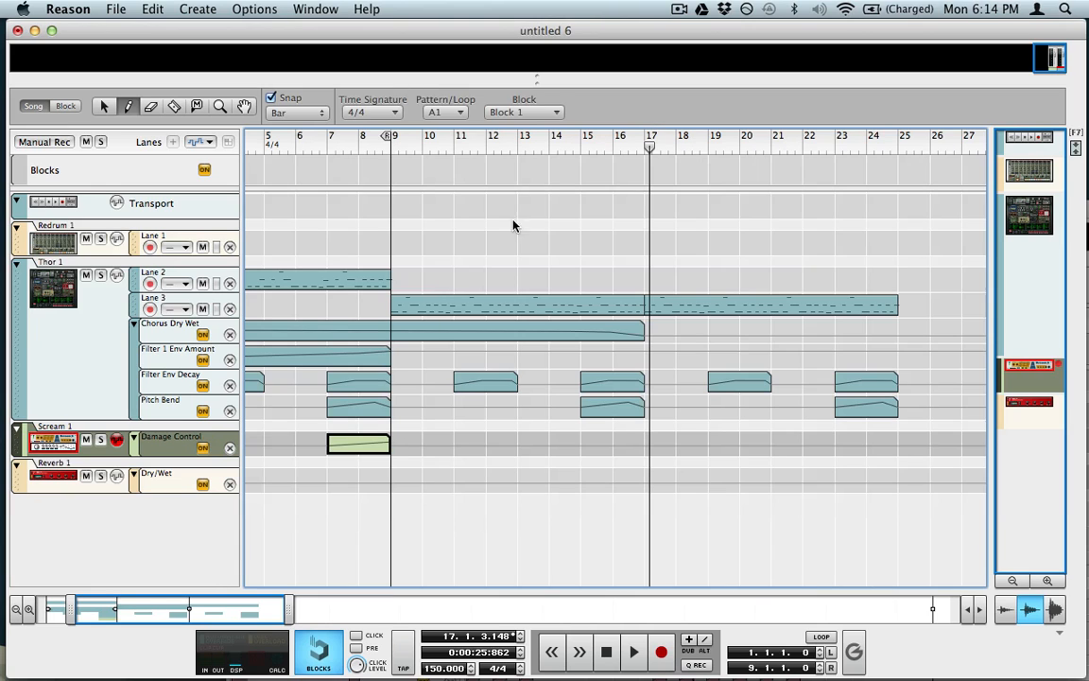
Step: Copy the Damage Control ramp clip to bar 15 and play from there to check it
key("q")
left_click_drag(359, 444, 612, 446)
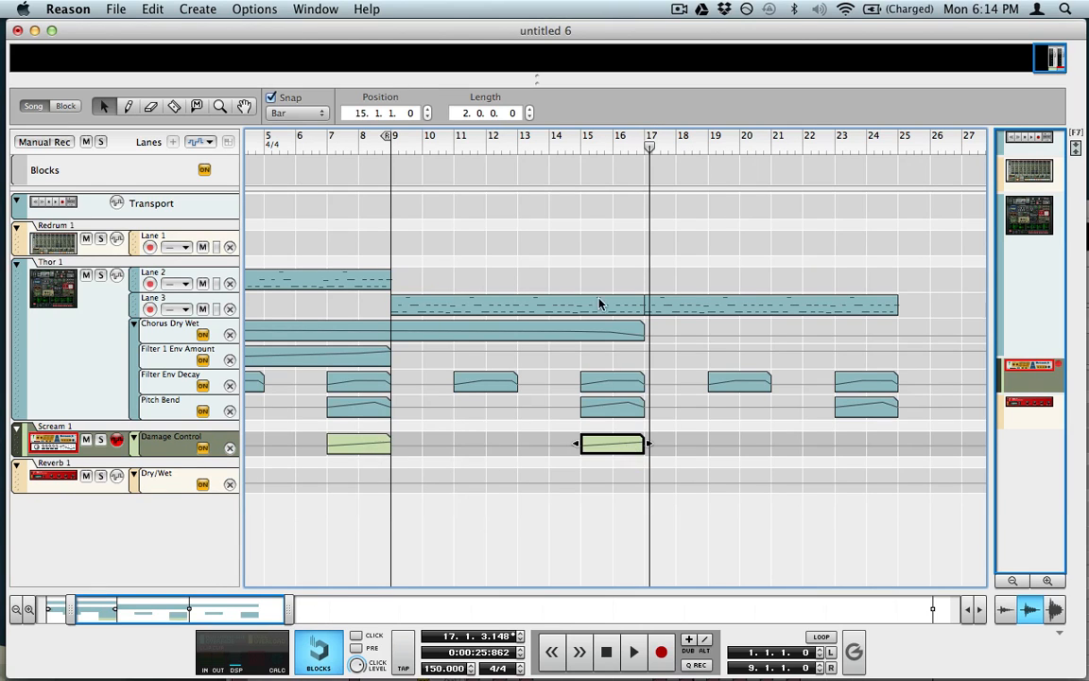
left_click(584, 139)
left_click(685, 525)
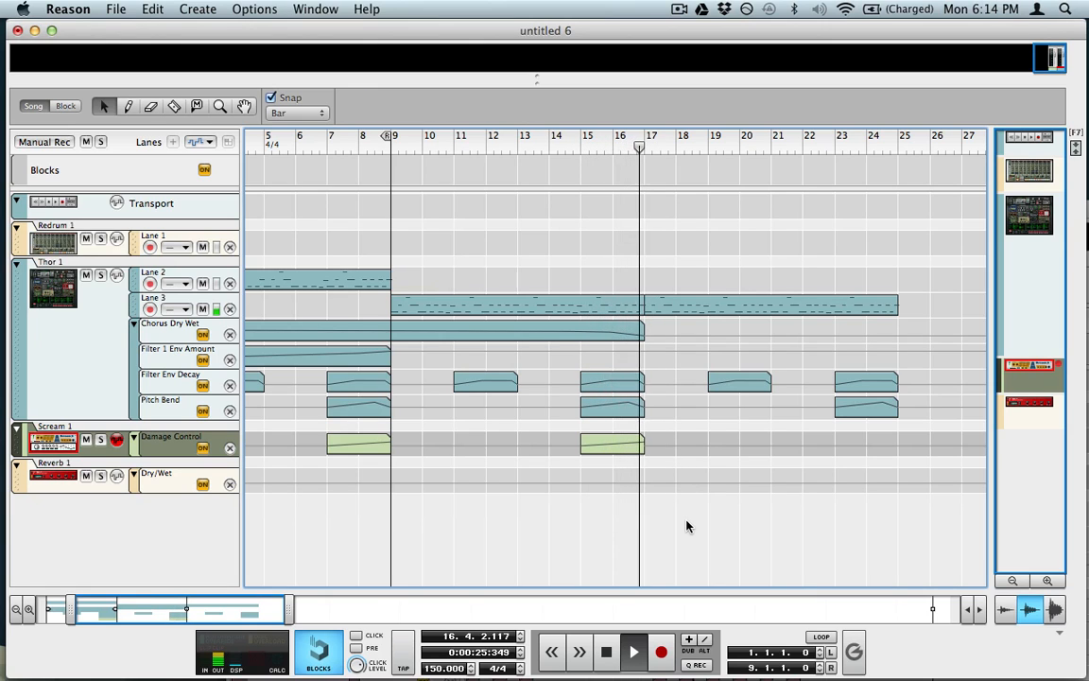
Step: Copy the bar-15 Damage Control clip to bar 23 and scroll back to bar 1
left_click(627, 444)
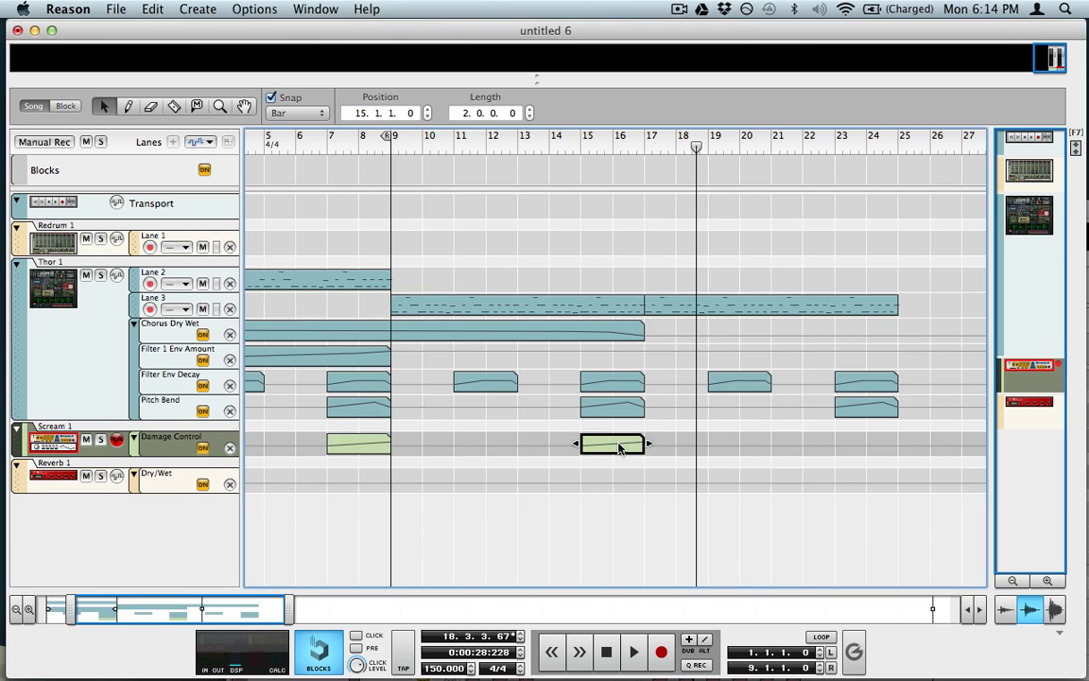
left_click_drag(619, 448, 883, 452)
left_click(784, 470)
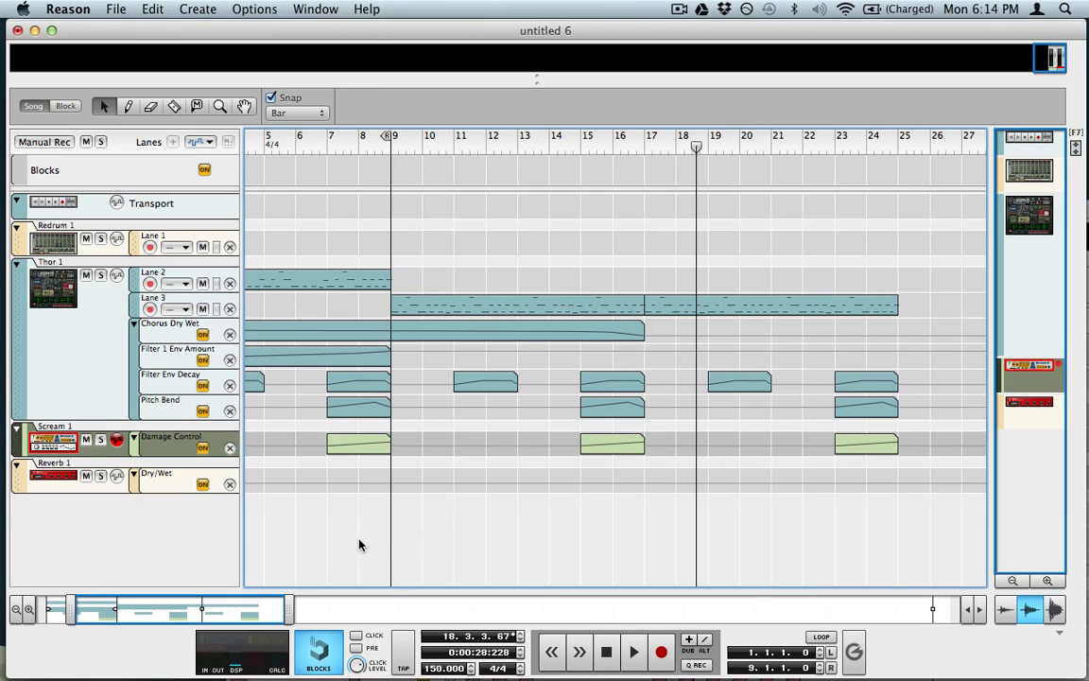
scroll(368, 544, "left", 4)
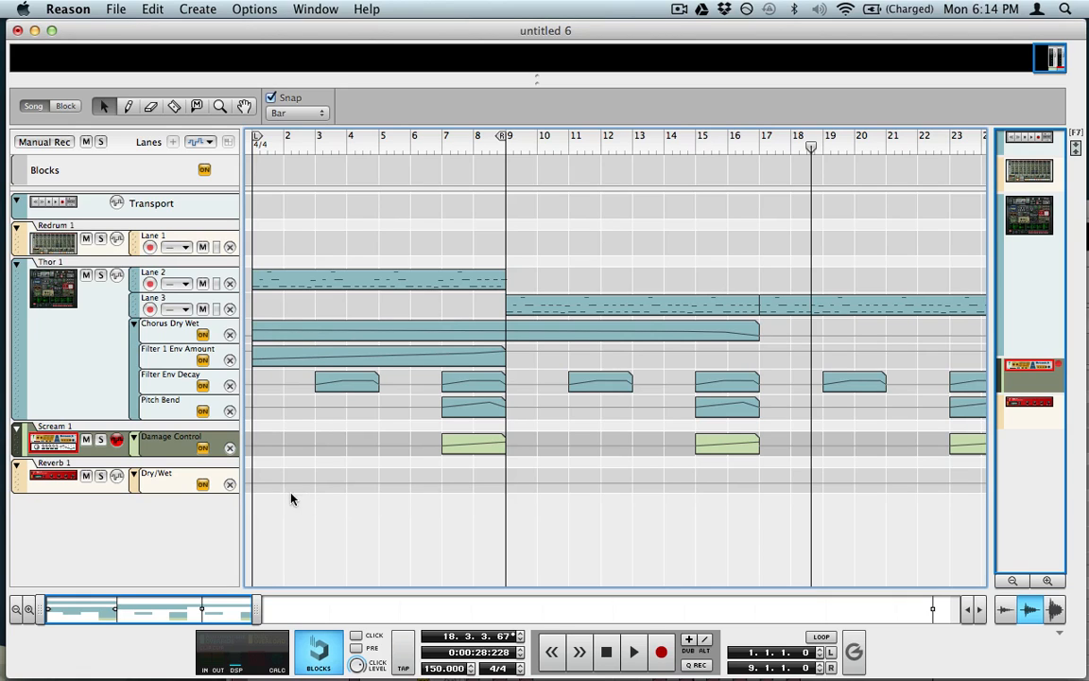
Step: Create a Reverb Dry/Wet clip spanning bars 1–17 and play from bar 1
mouse_move(266, 491)
left_mouse_down()
mouse_move(433, 473)
mouse_move(751, 479)
left_mouse_up()
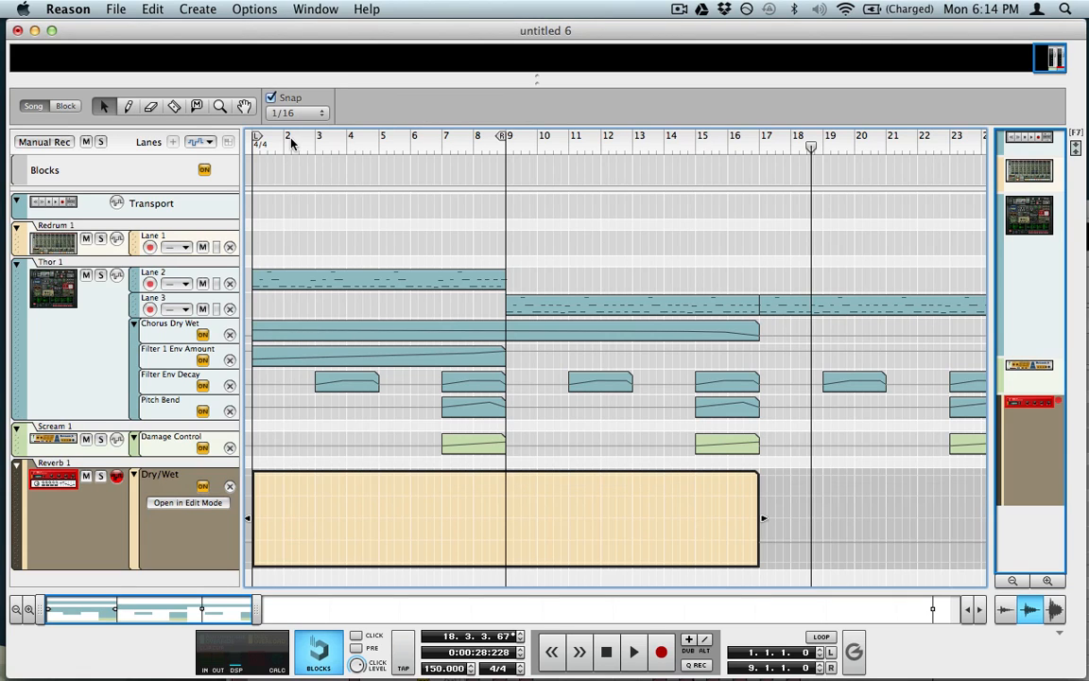
left_click(259, 140)
key("space")
Step: Add Dry/Wet points dipping slightly at bar 9, lower near bar 16, low at the end
key("w")
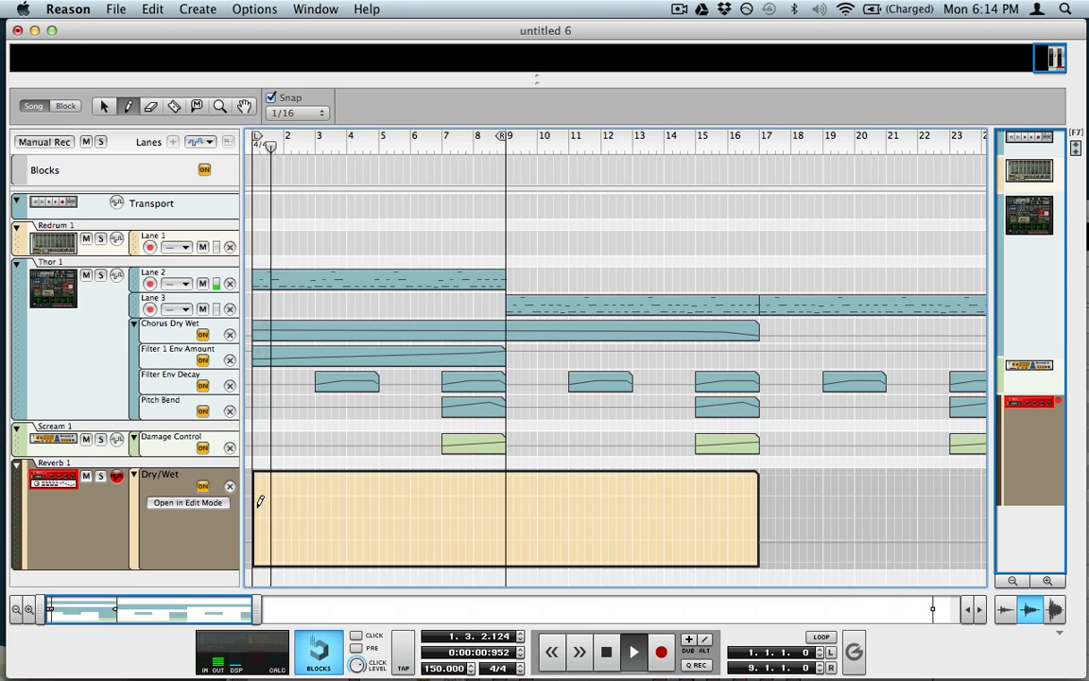
left_click(503, 515)
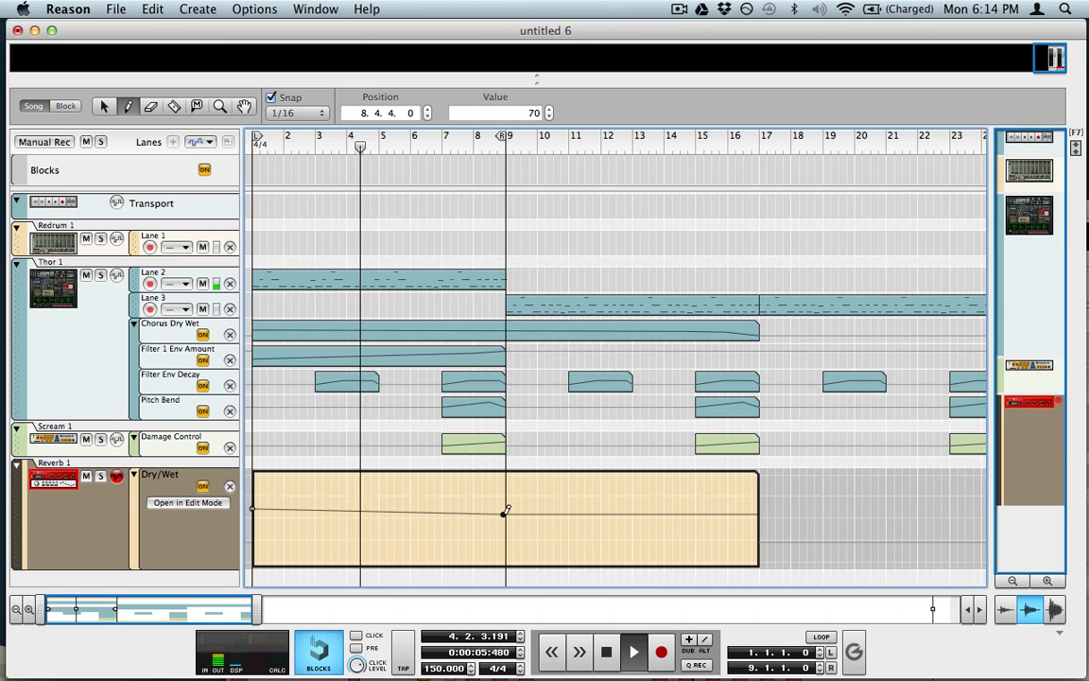
left_click(734, 516)
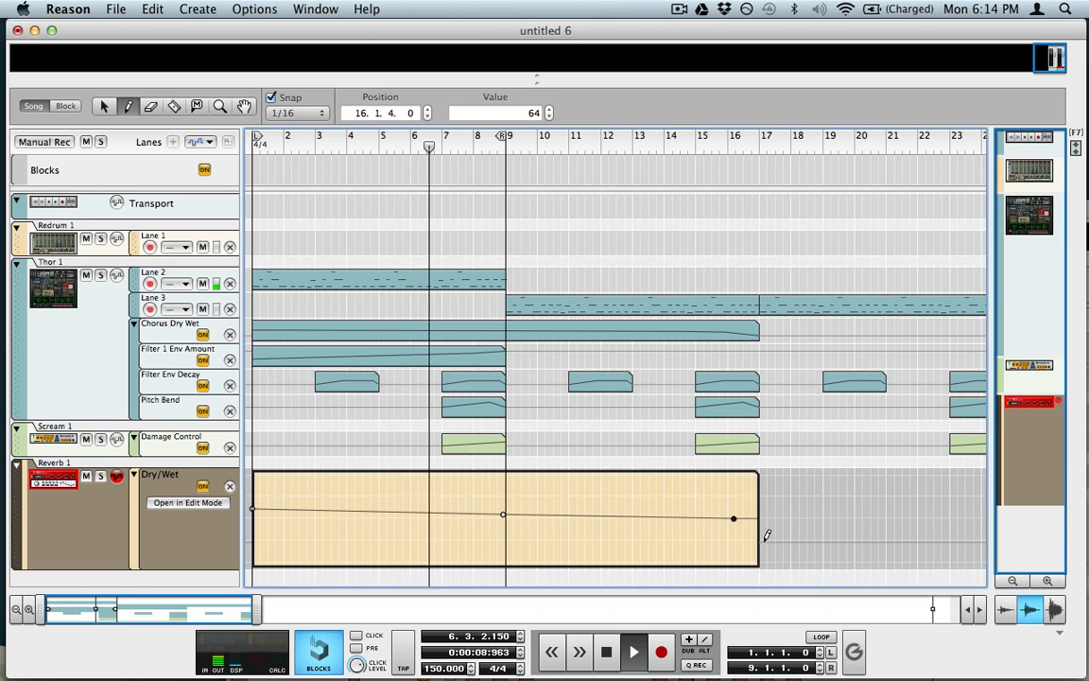
left_click(758, 540)
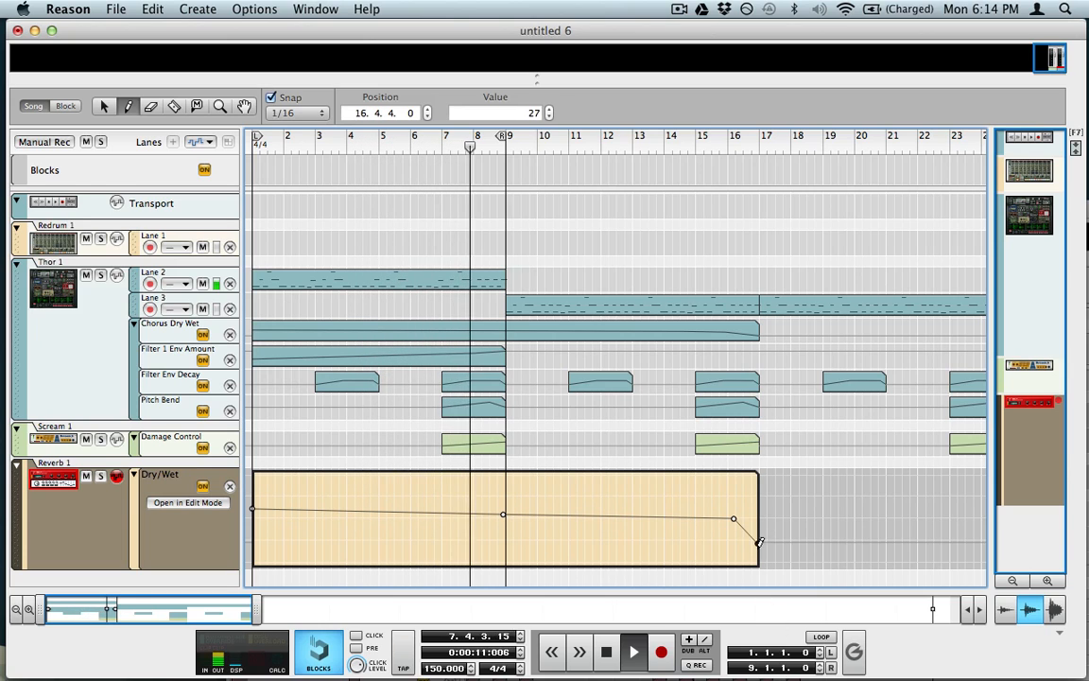
key("q")
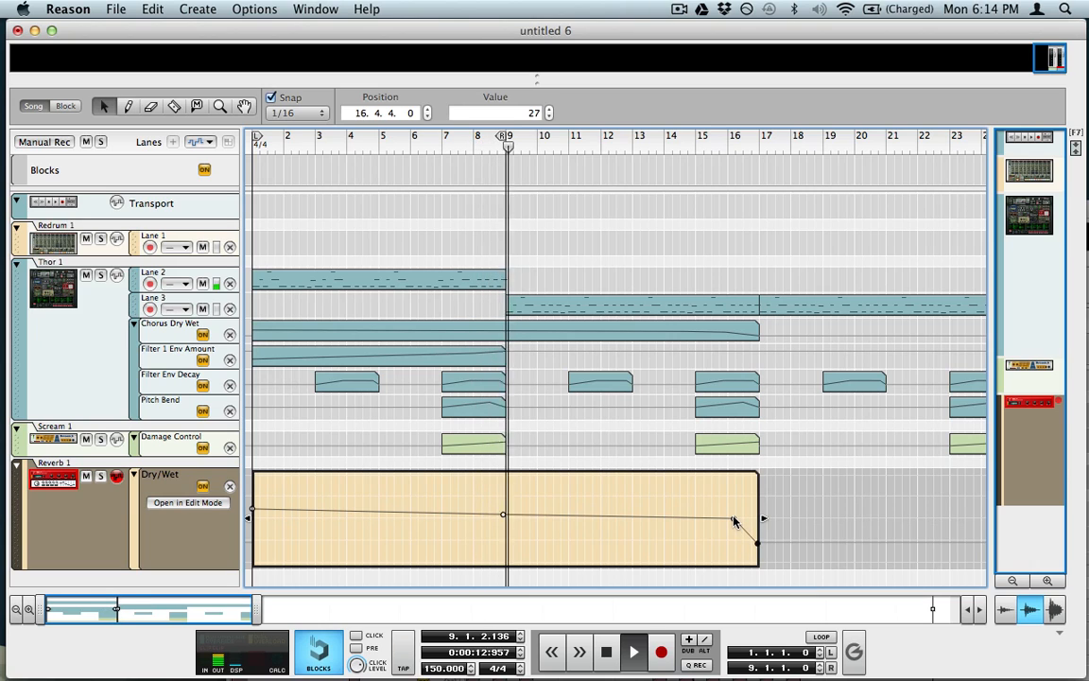
Step: Set the end point to value 29 at bar 17 and leave Edit Mode
left_click(736, 518)
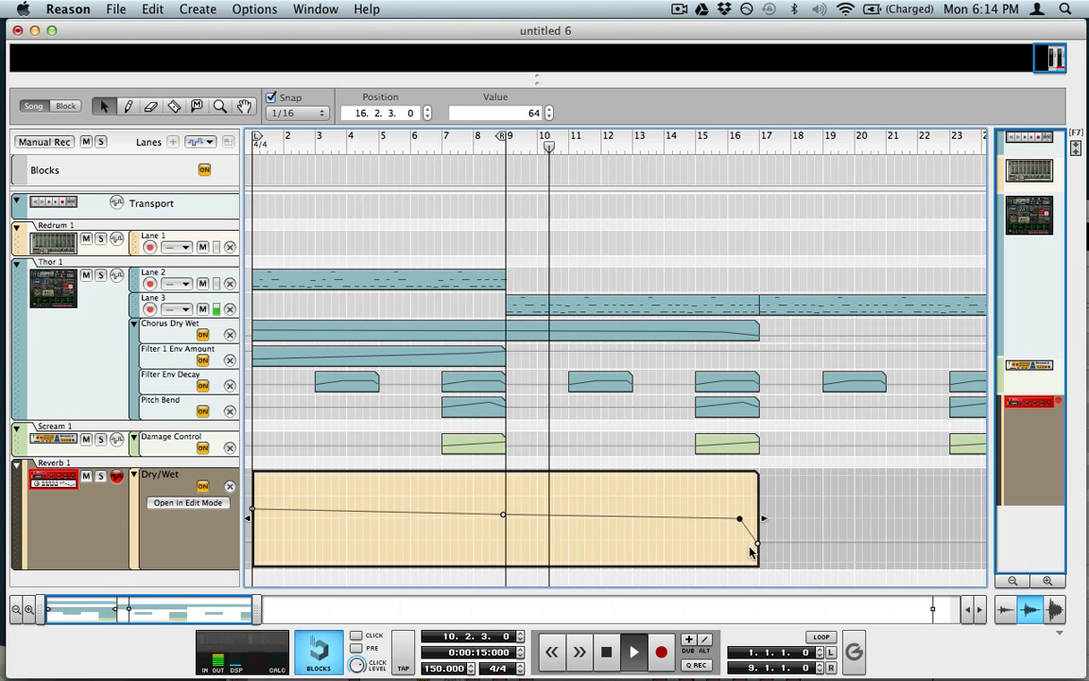
left_click(758, 542)
left_click(547, 109)
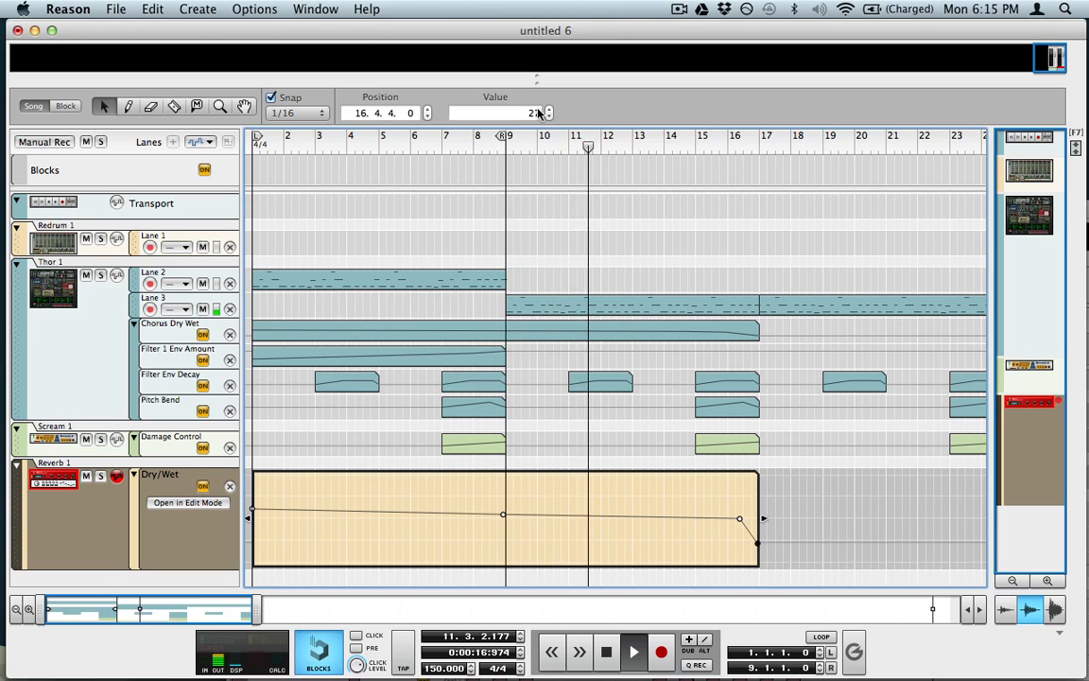
left_click(547, 109)
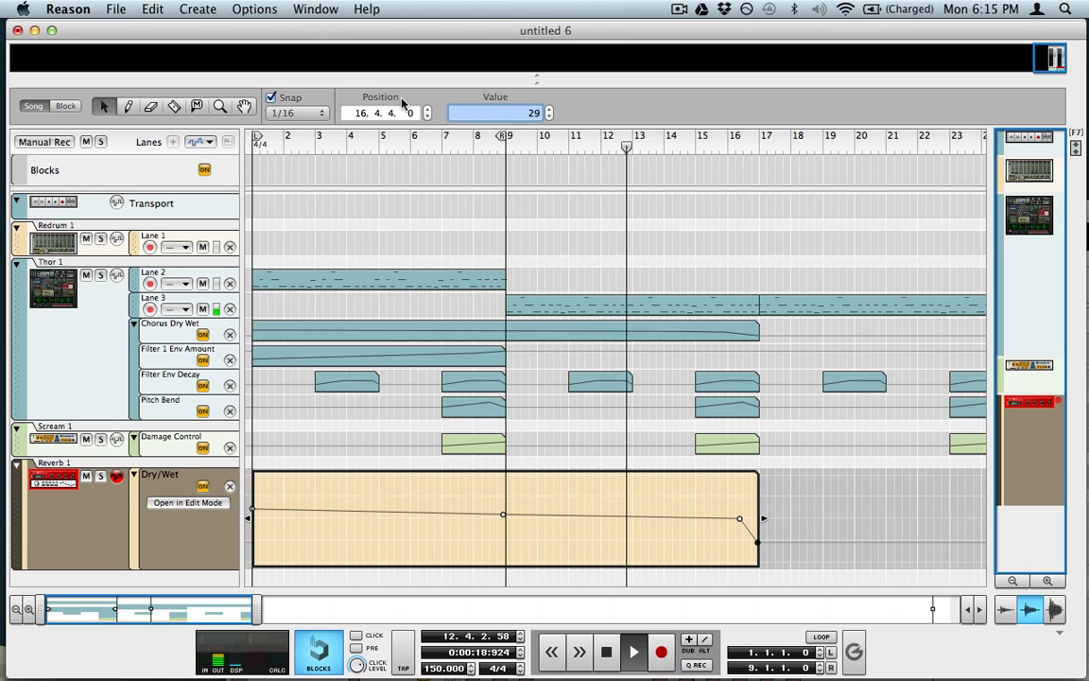
left_click(391, 111)
left_click(424, 108)
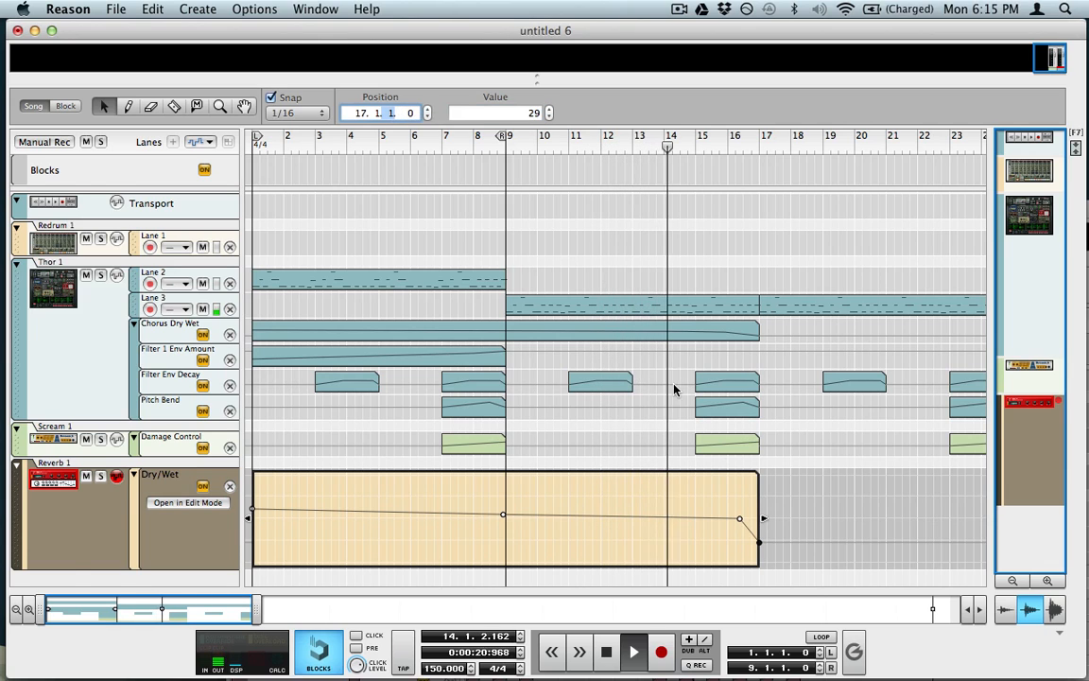
left_click(662, 408)
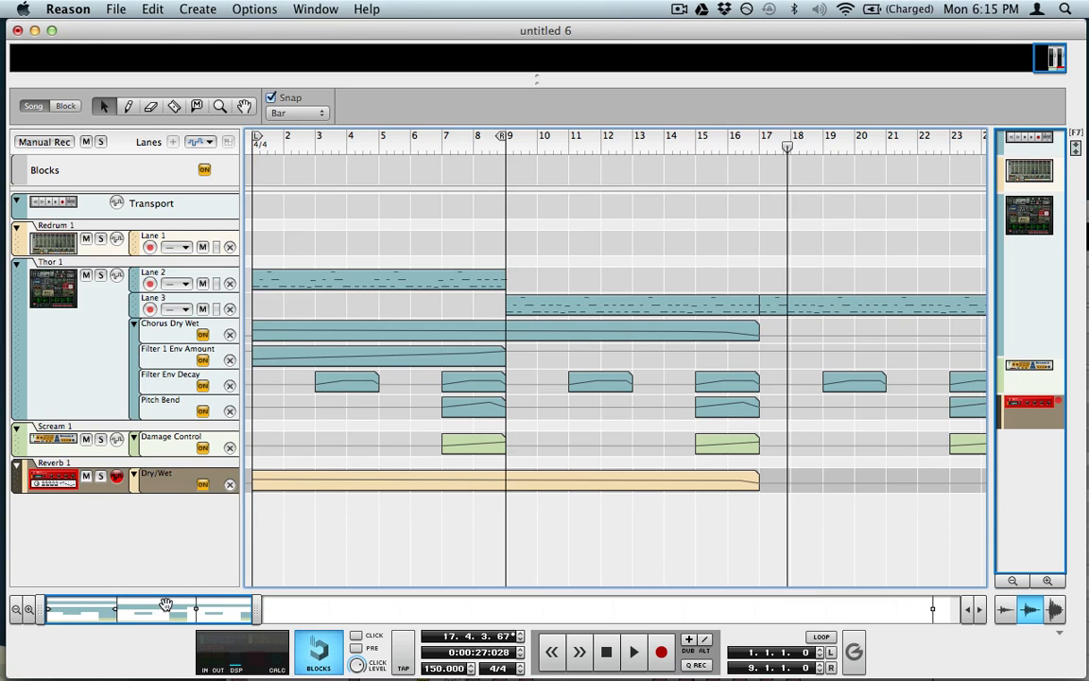
Step: Zoom out to the whole song, rewind to bar 1 and stop playback
left_click_drag(166, 603, 220, 592)
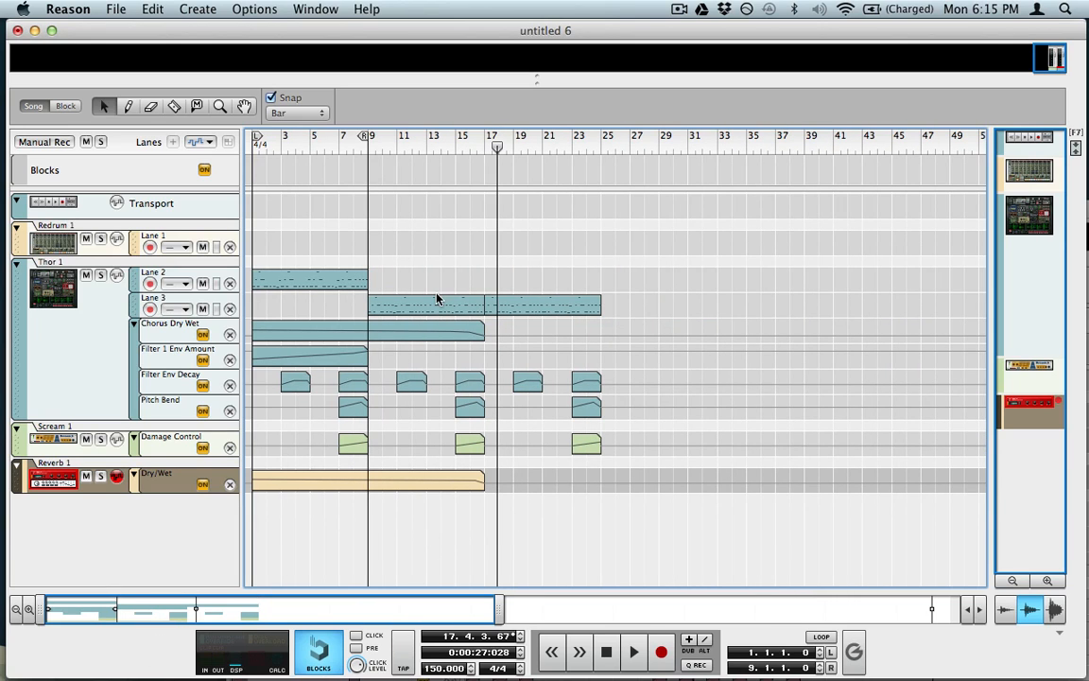
left_click(608, 648)
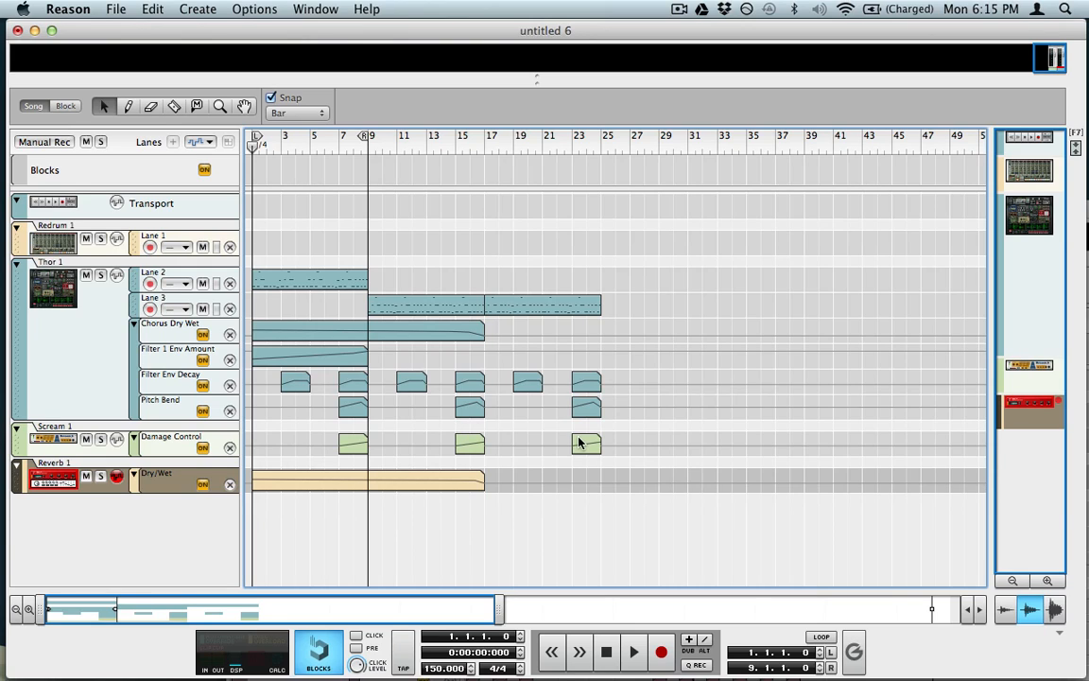
left_click(610, 650)
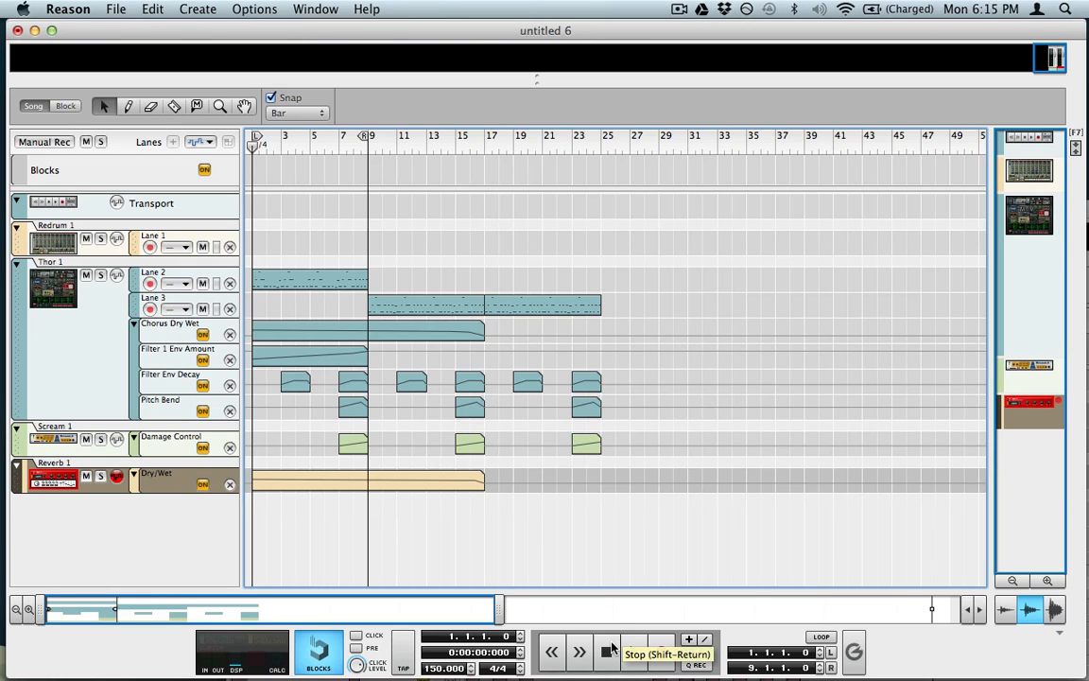